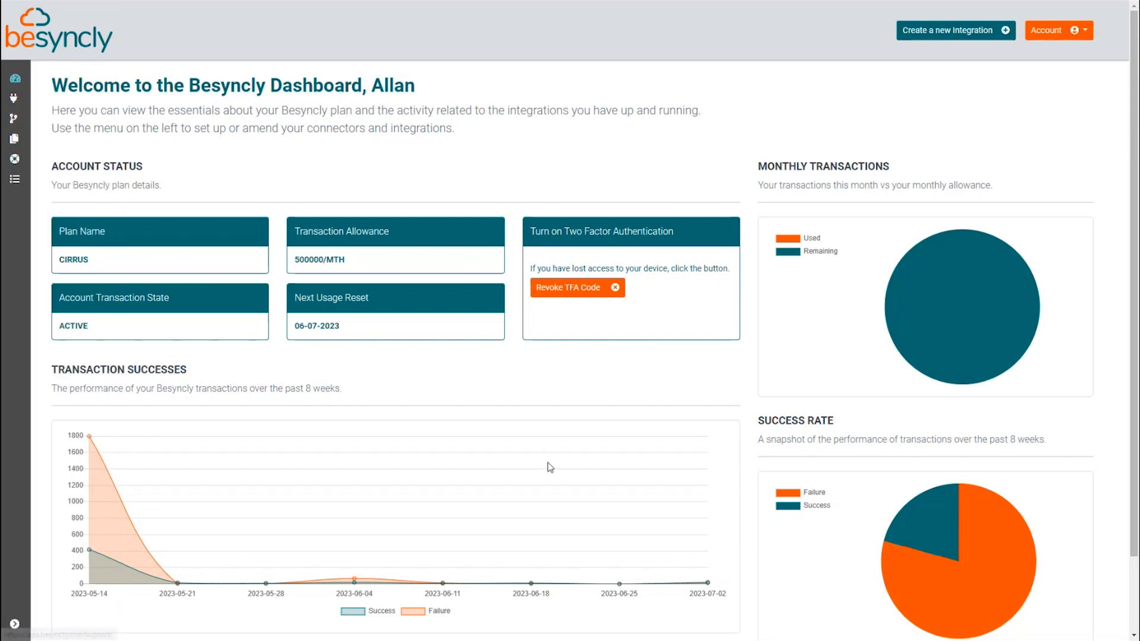
# Step: Open the Field Guide and view the record types of the Sage 200 Professional connector
pyautogui.click(550, 296)
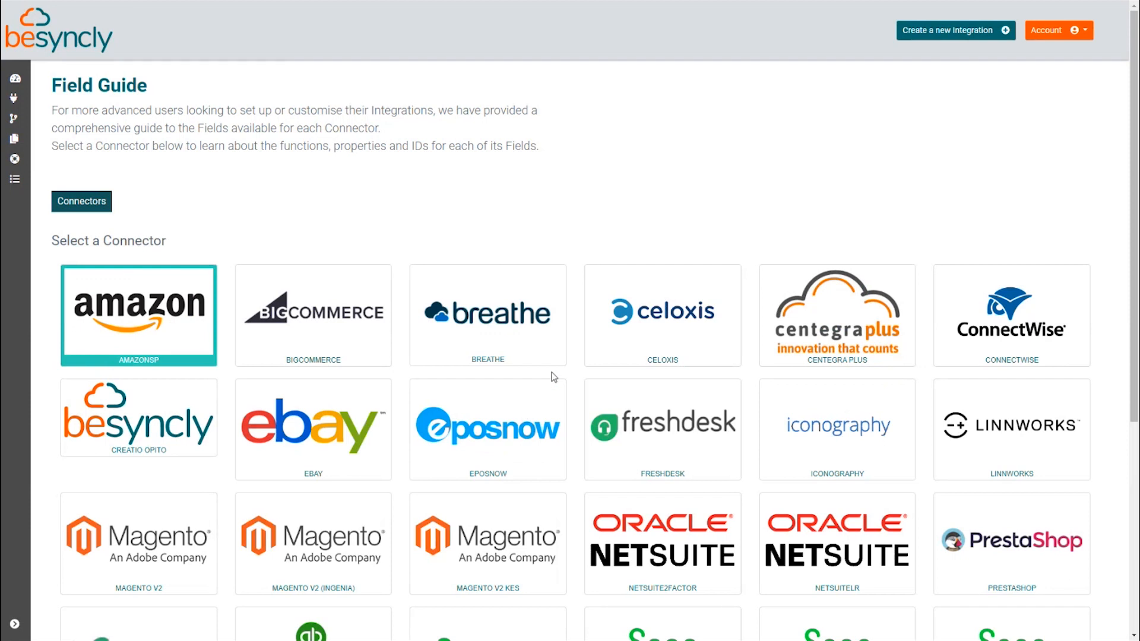
pyautogui.scroll(-1, 555, 376)
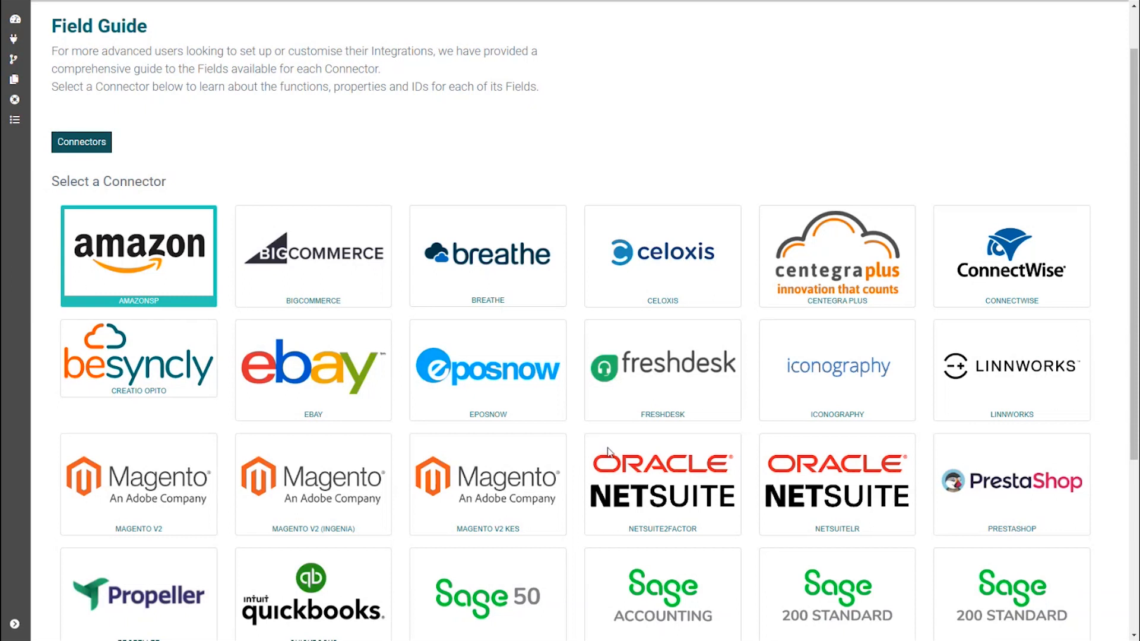
pyautogui.scroll(-1, 608, 452)
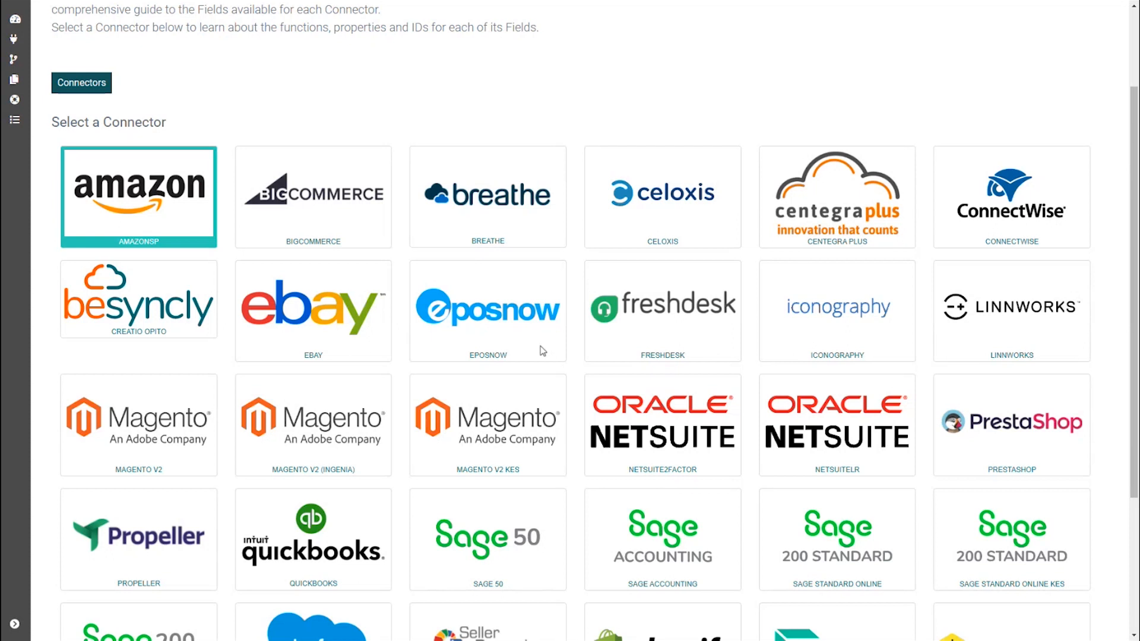
pyautogui.scroll(-3, 540, 345)
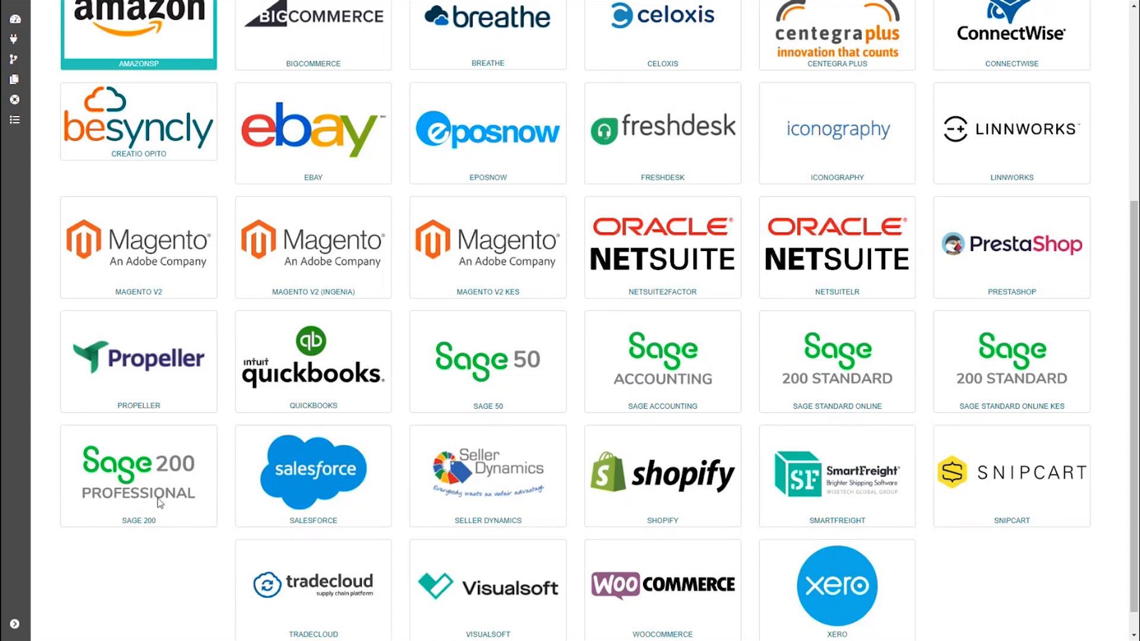
pyautogui.click(138, 476)
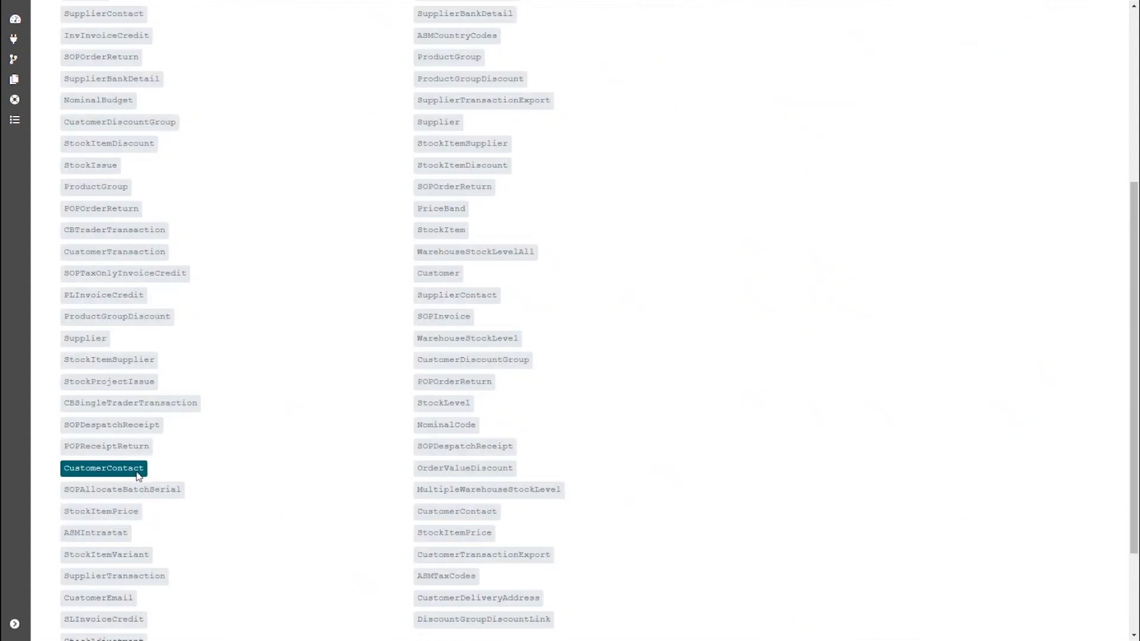
# Step: Open the SOPOrderReturn import record type and examine its fields under AppendLines, Lines and SOPOrderReturn
pyautogui.scroll(2, 168, 457)
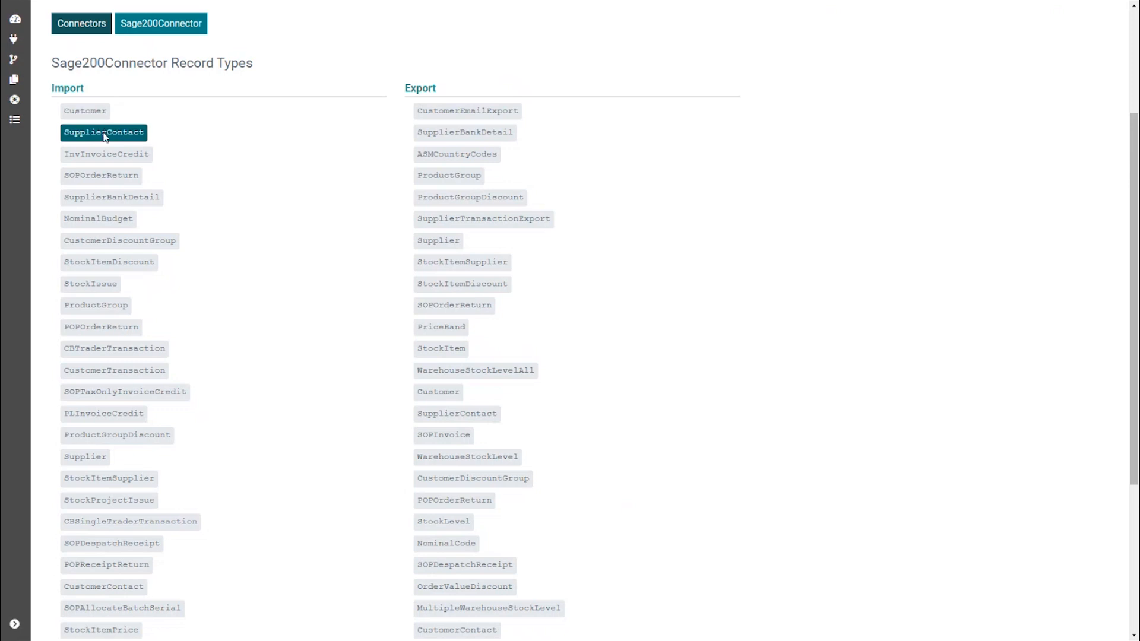
pyautogui.click(99, 176)
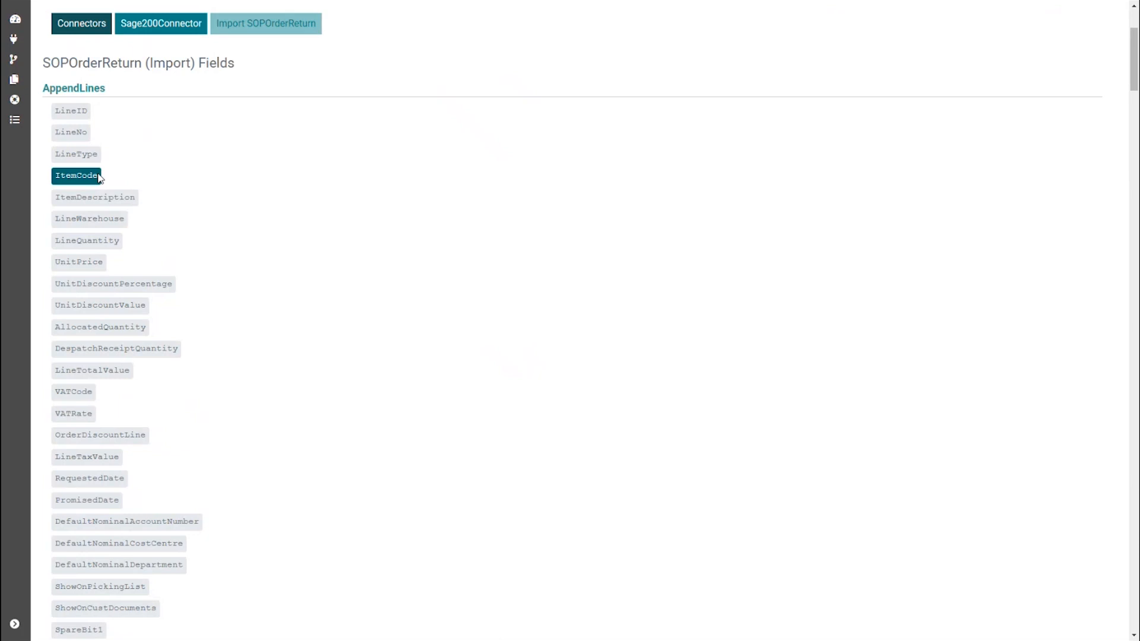
pyautogui.scroll(-3, 174, 211)
pyautogui.scroll(-3, 187, 220)
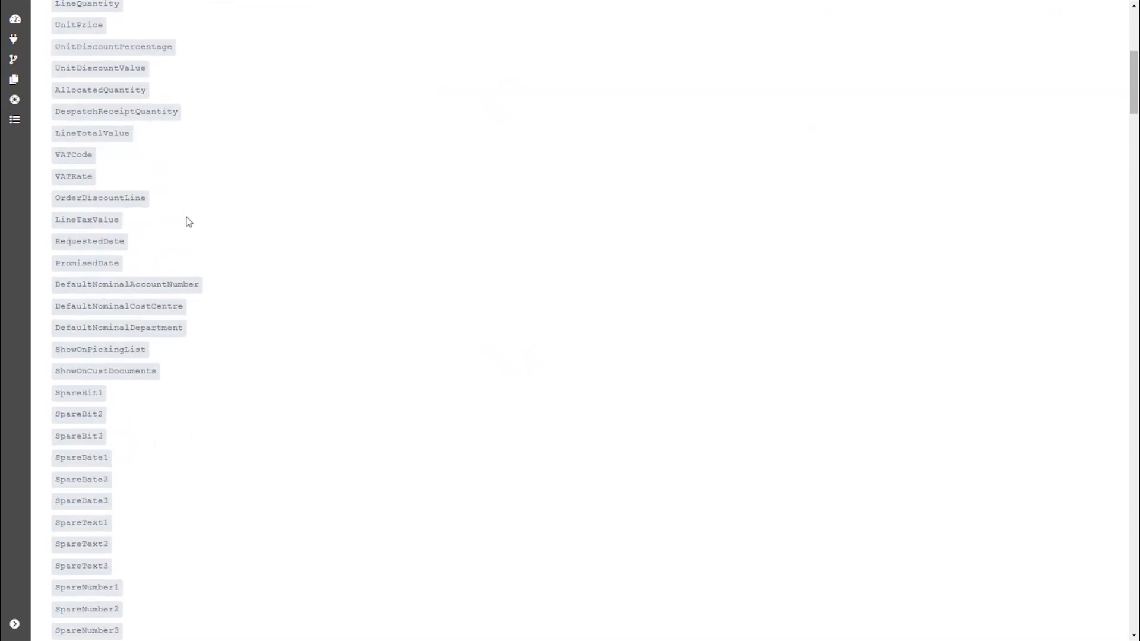
pyautogui.scroll(-6, 191, 229)
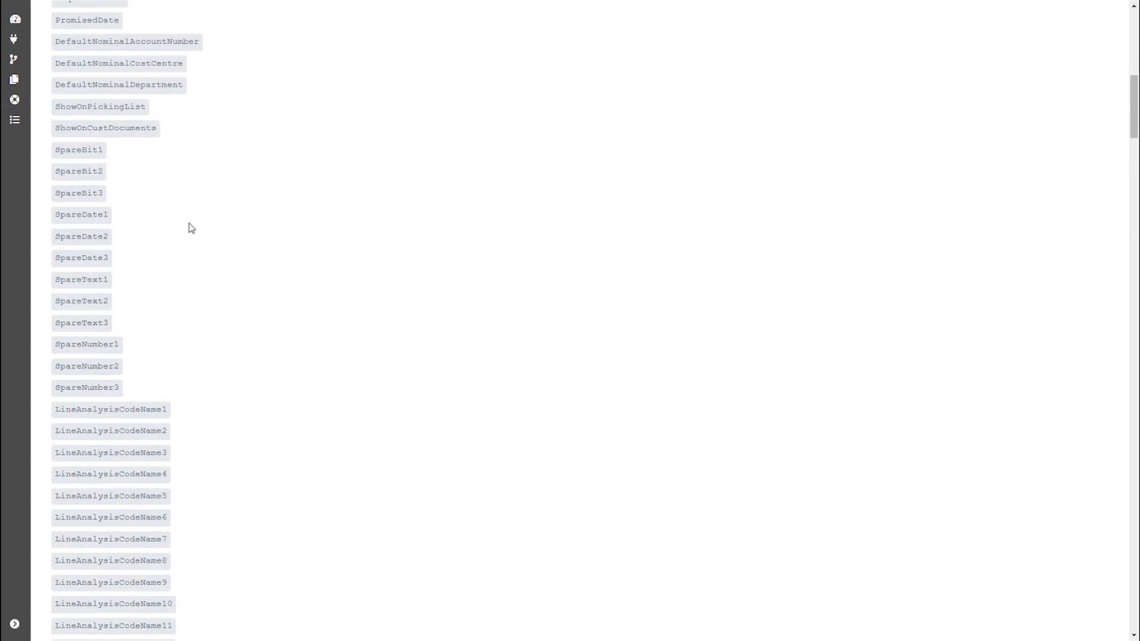
pyautogui.scroll(-6, 191, 229)
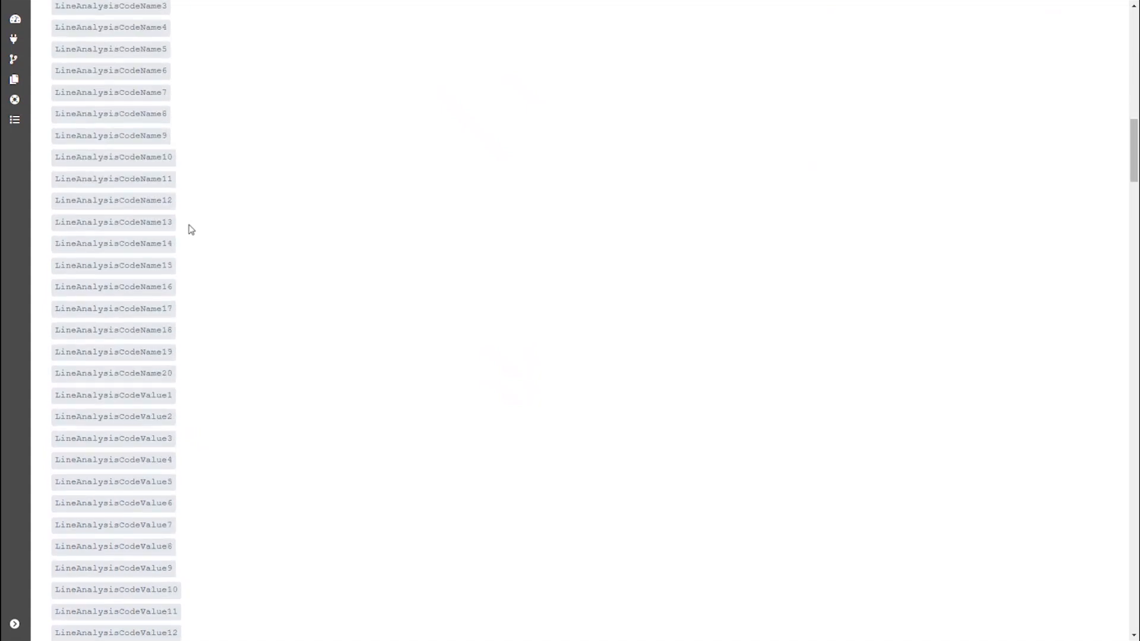
pyautogui.scroll(-7, 192, 230)
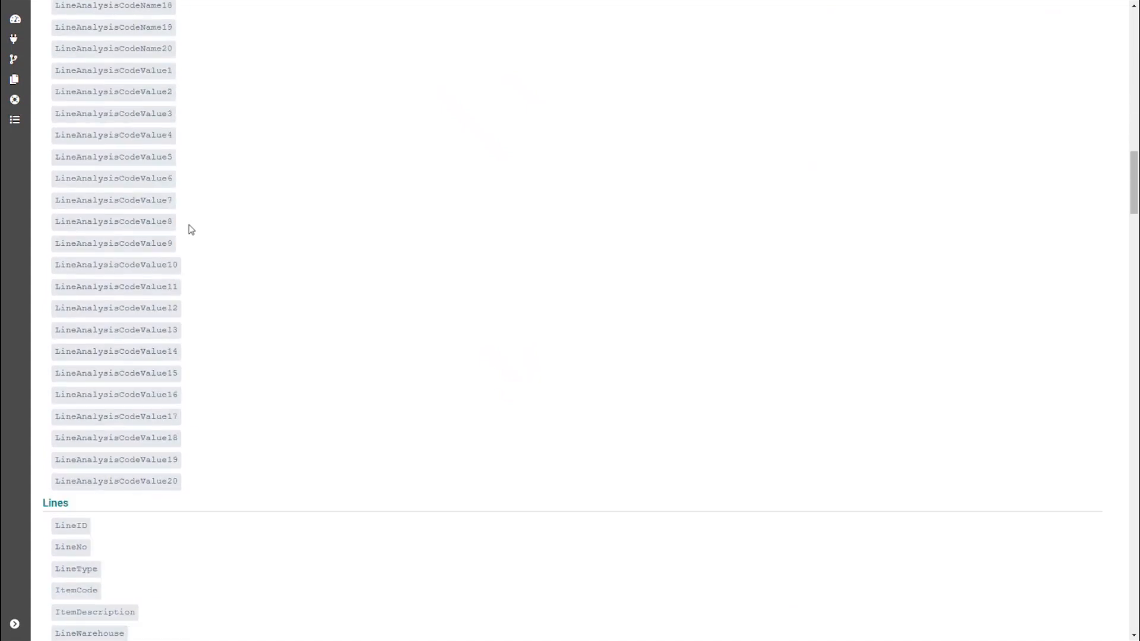
pyautogui.scroll(-3, 191, 230)
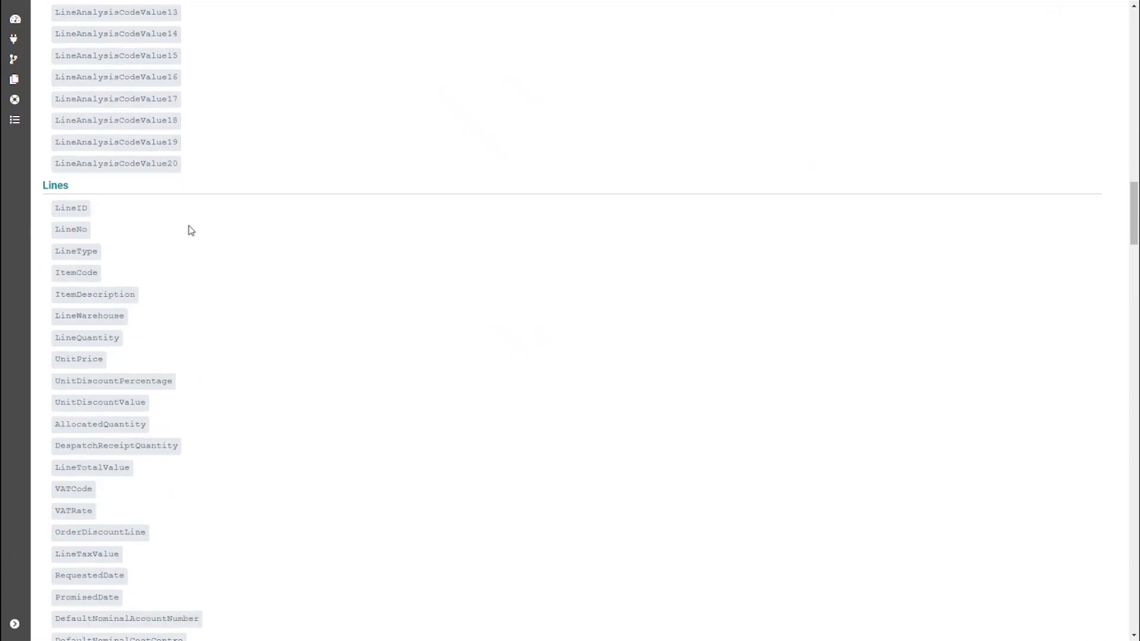
pyautogui.scroll(-3, 189, 229)
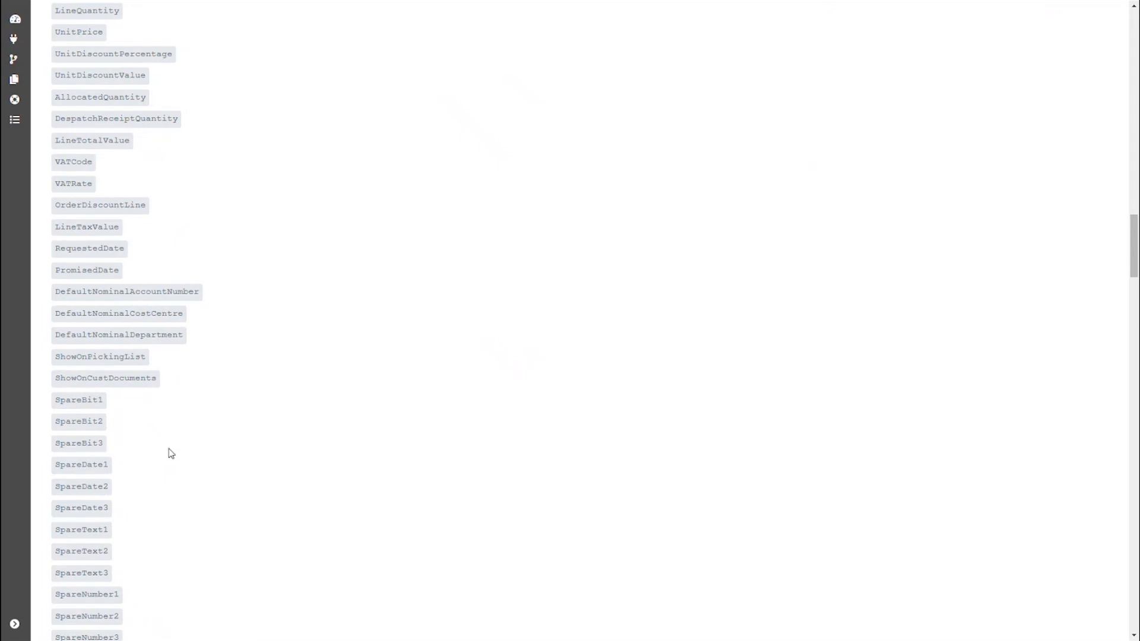
pyautogui.scroll(-3, 172, 454)
pyautogui.scroll(-5, 172, 454)
pyautogui.scroll(-4, 171, 455)
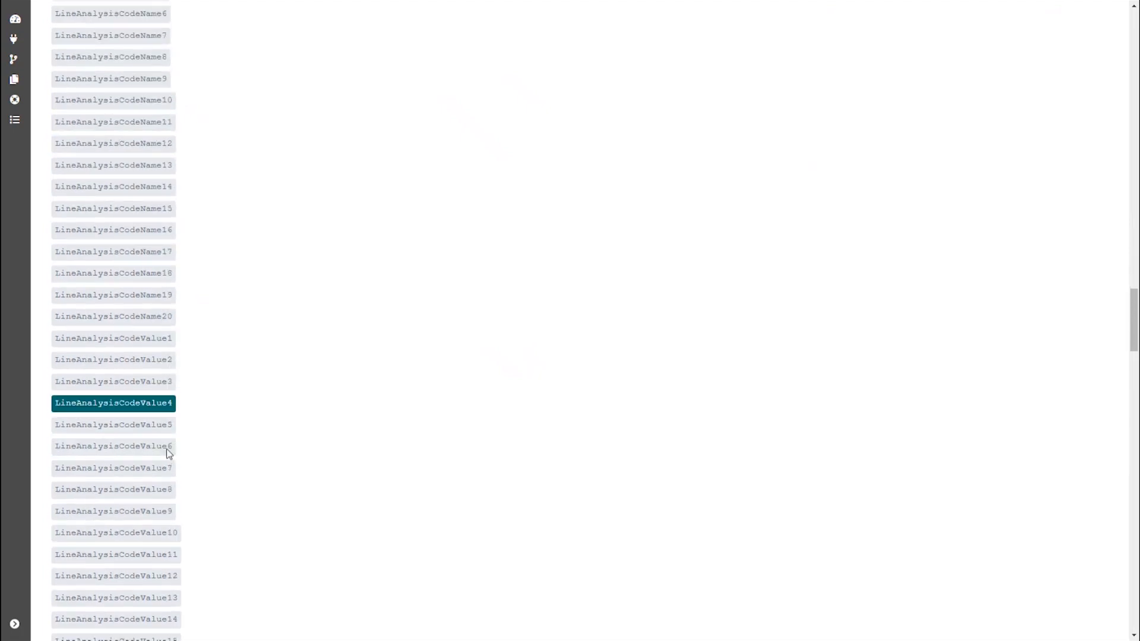
pyautogui.scroll(-5, 169, 453)
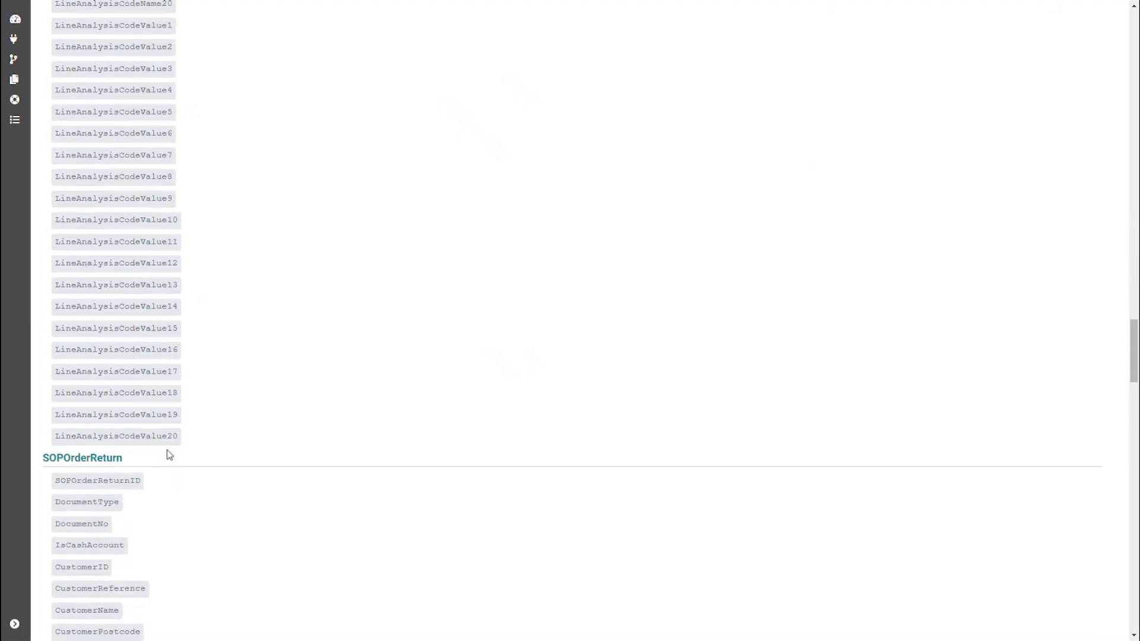
pyautogui.scroll(-1, 169, 455)
pyautogui.scroll(20, 179, 439)
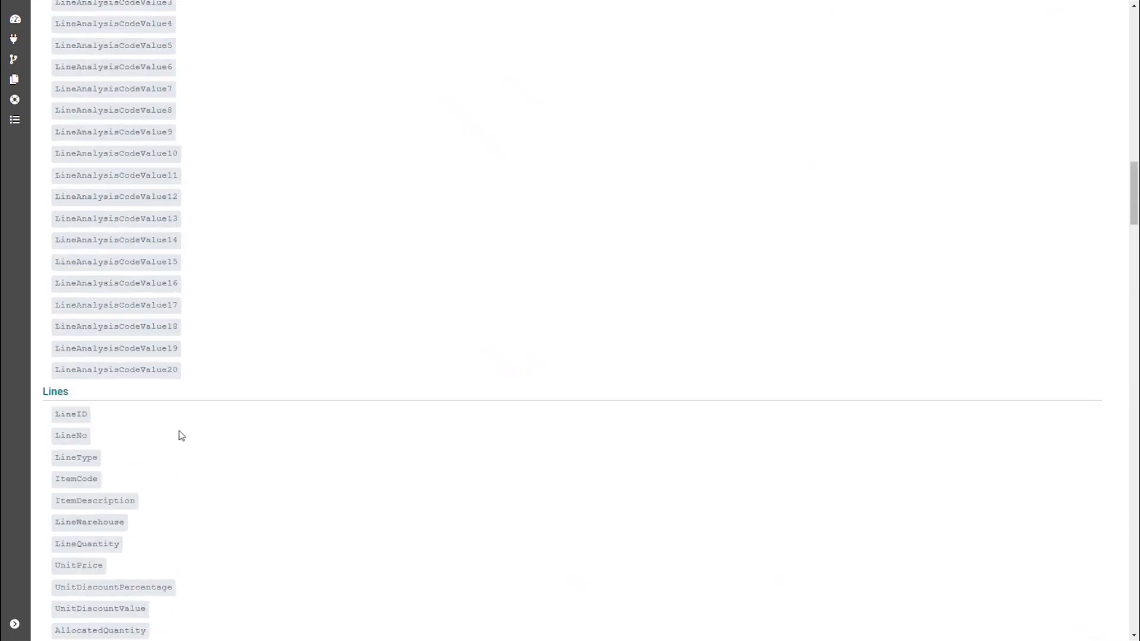
pyautogui.scroll(5, 184, 425)
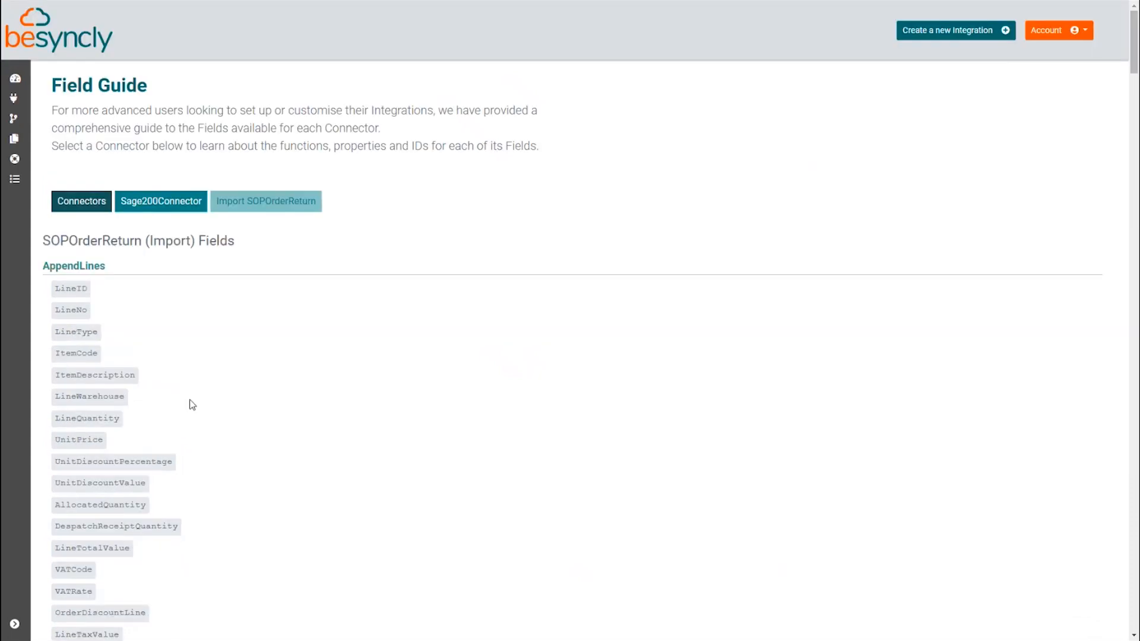
# Step: Return to the Field Guide's connector list and view the Sage 50 connector's record types
pyautogui.click(154, 202)
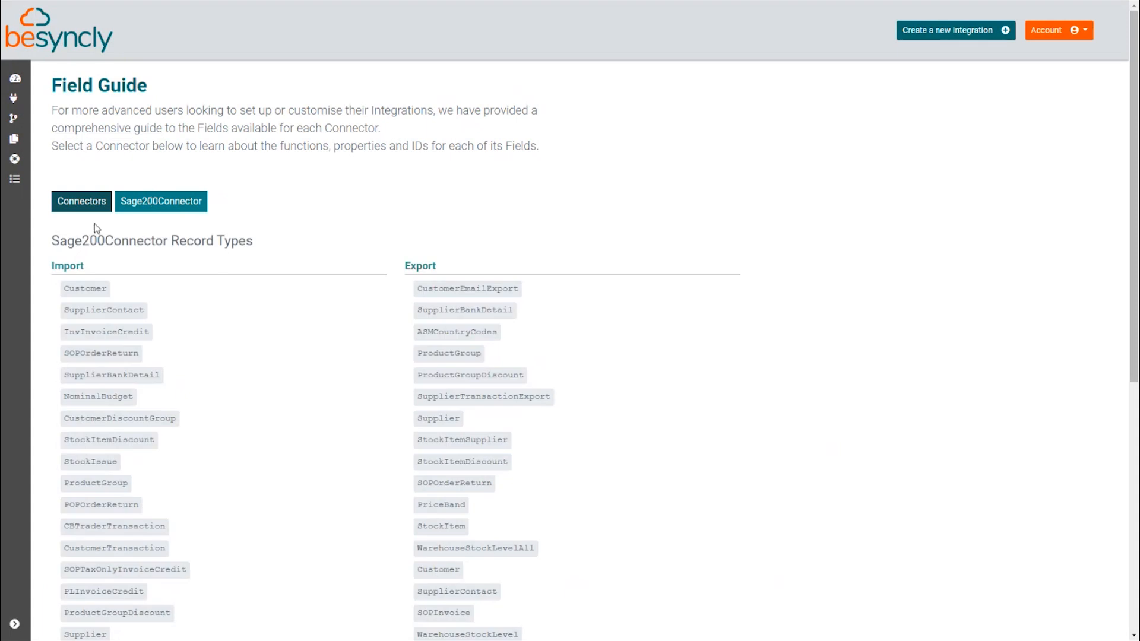
pyautogui.click(75, 201)
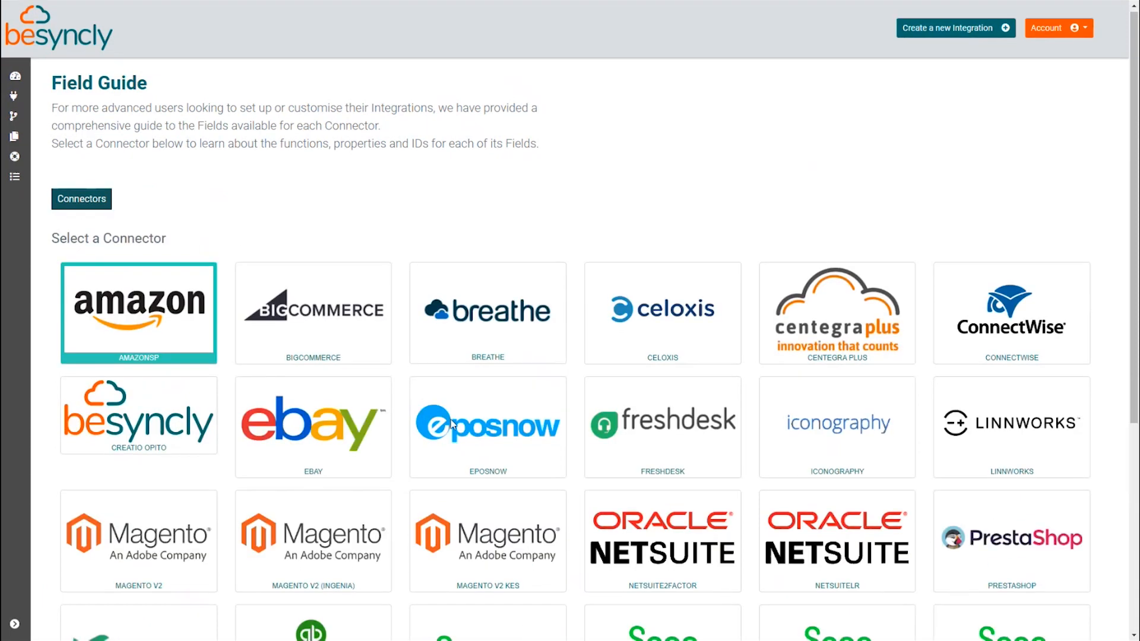
pyautogui.scroll(-5, 475, 423)
pyautogui.click(488, 364)
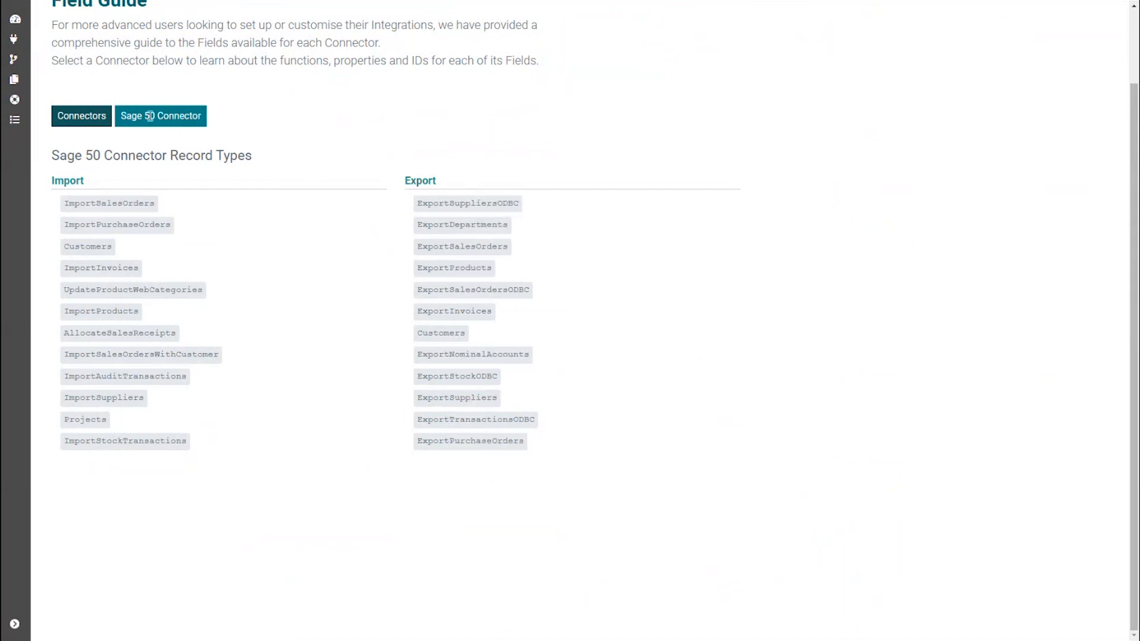
# Step: Go back to the connector list and view the Shopify connector's import and export record types
pyautogui.click(101, 116)
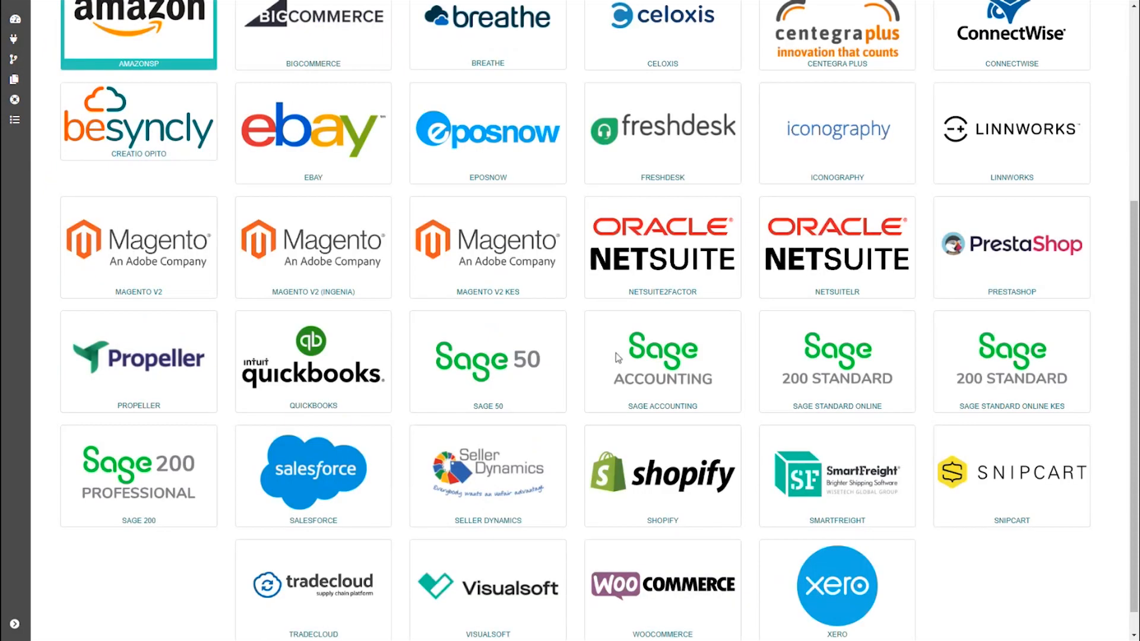
pyautogui.scroll(-1, 615, 353)
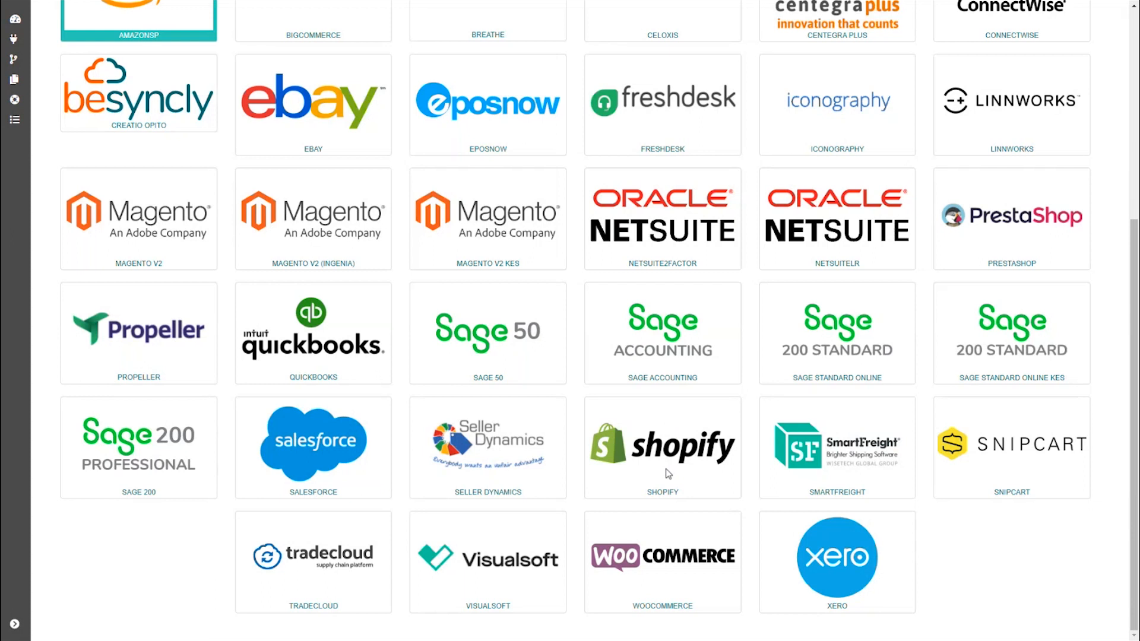
pyautogui.click(668, 451)
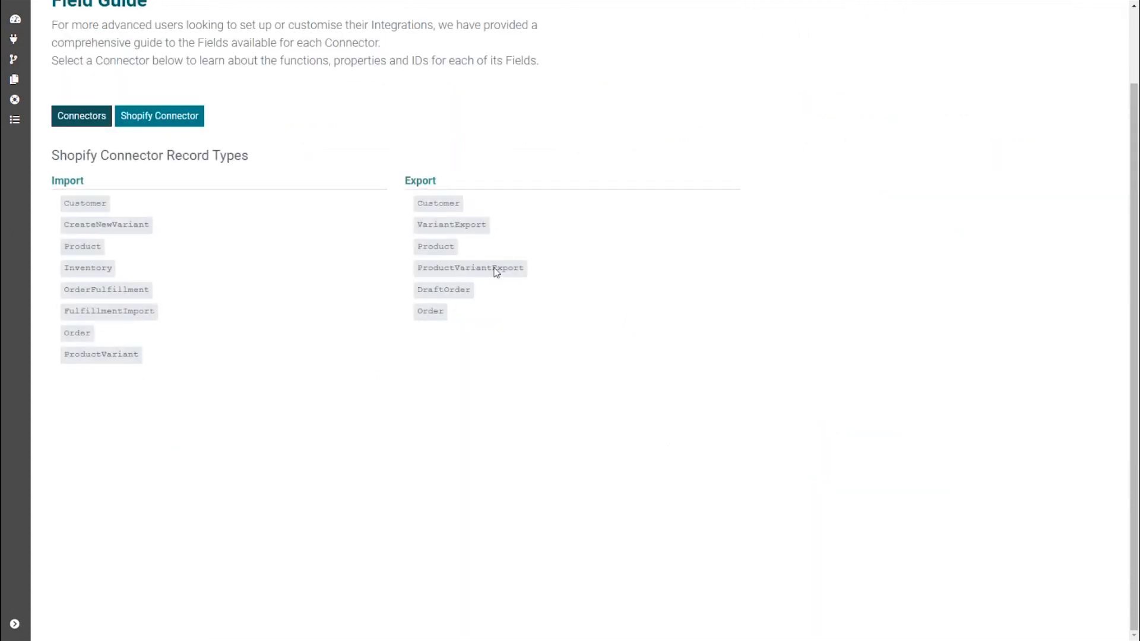
# Step: Open Shopify's Customer export record type and examine its customer, addresses and default_address fields
pyautogui.click(444, 205)
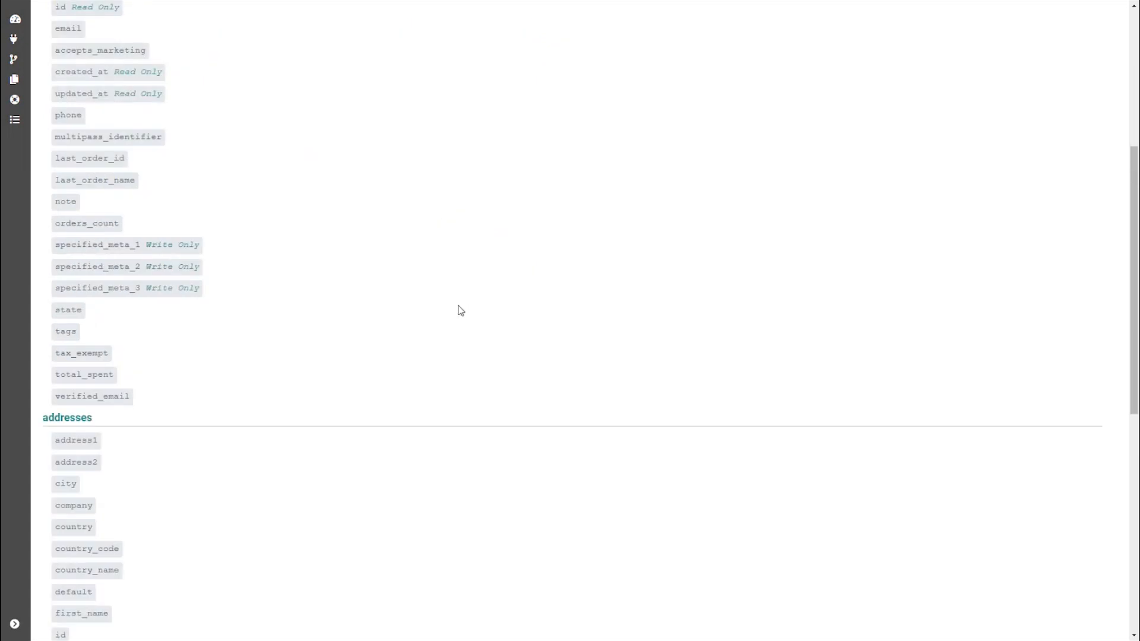
pyautogui.scroll(-2, 461, 311)
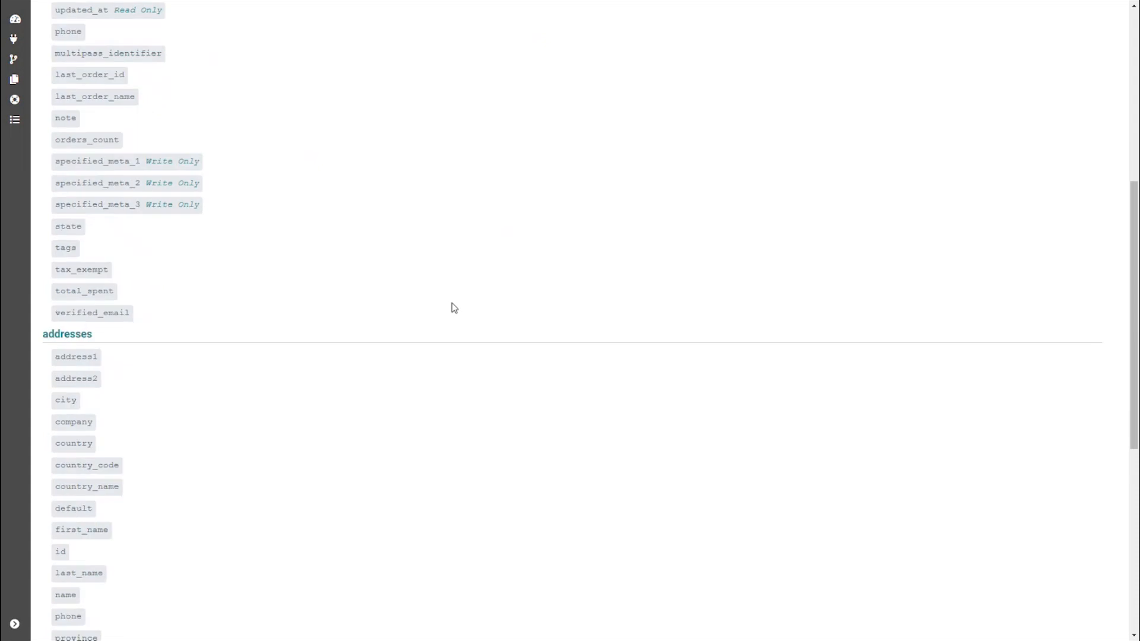
pyautogui.scroll(-5, 453, 308)
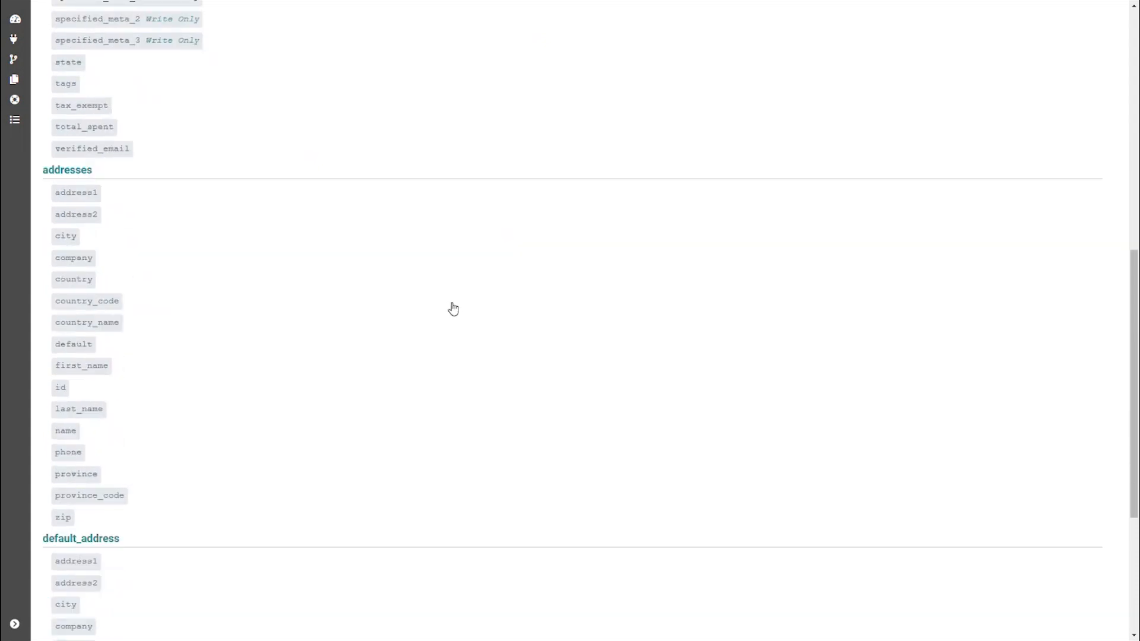
pyautogui.scroll(-2, 453, 308)
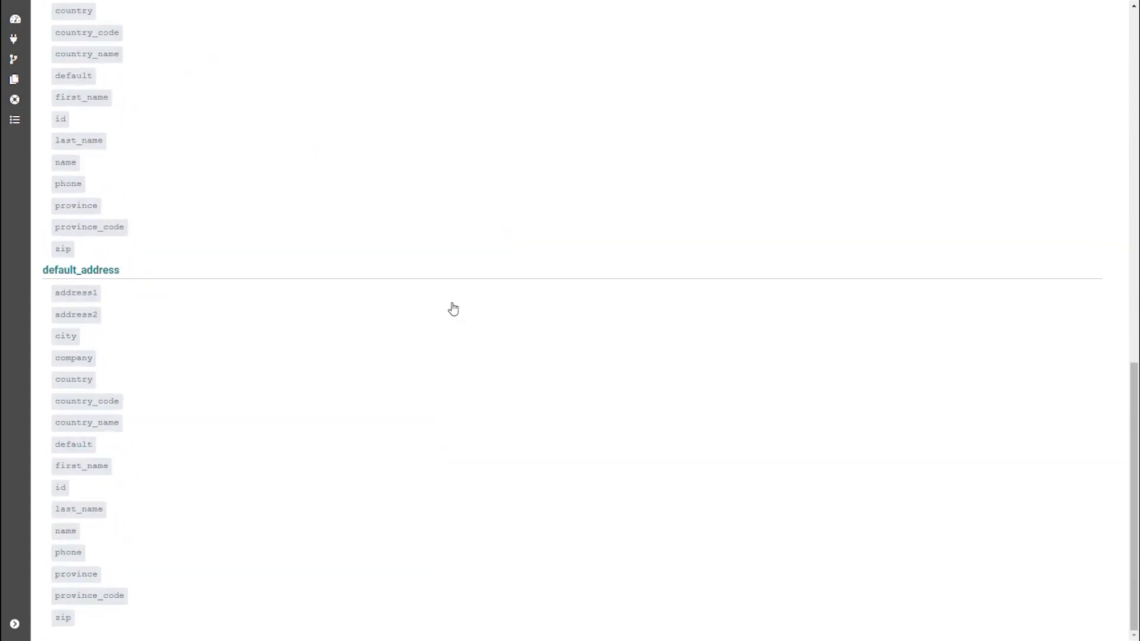
pyautogui.scroll(12, 453, 308)
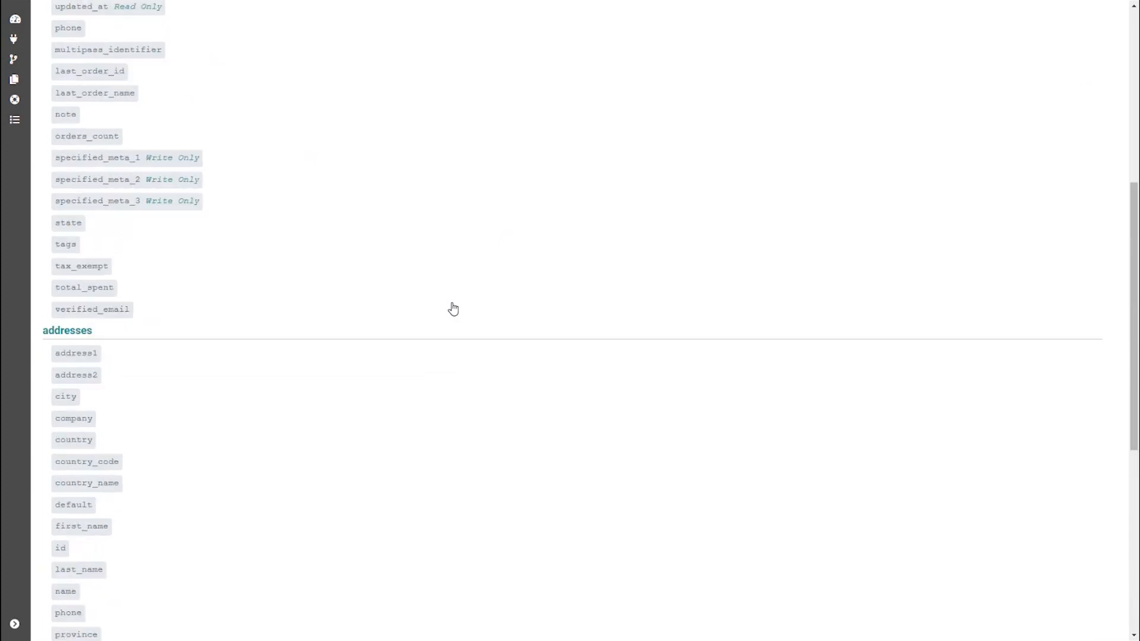
pyautogui.scroll(2, 453, 308)
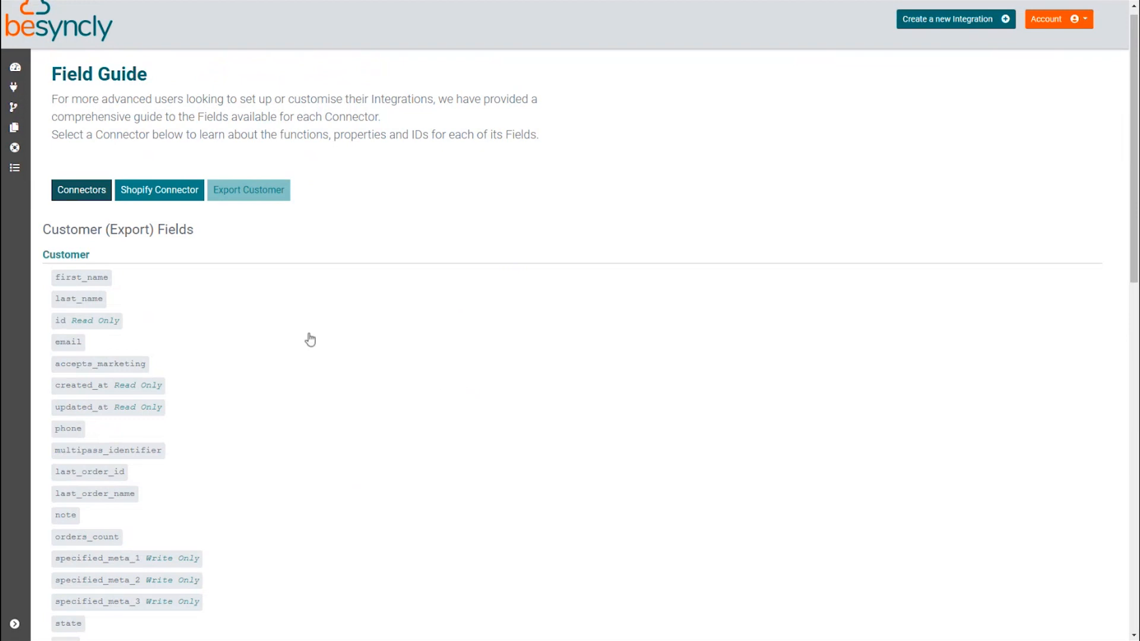
# Step: Return from the Shopify Customer fields to the full connector list and look through the available connectors
pyautogui.click(160, 190)
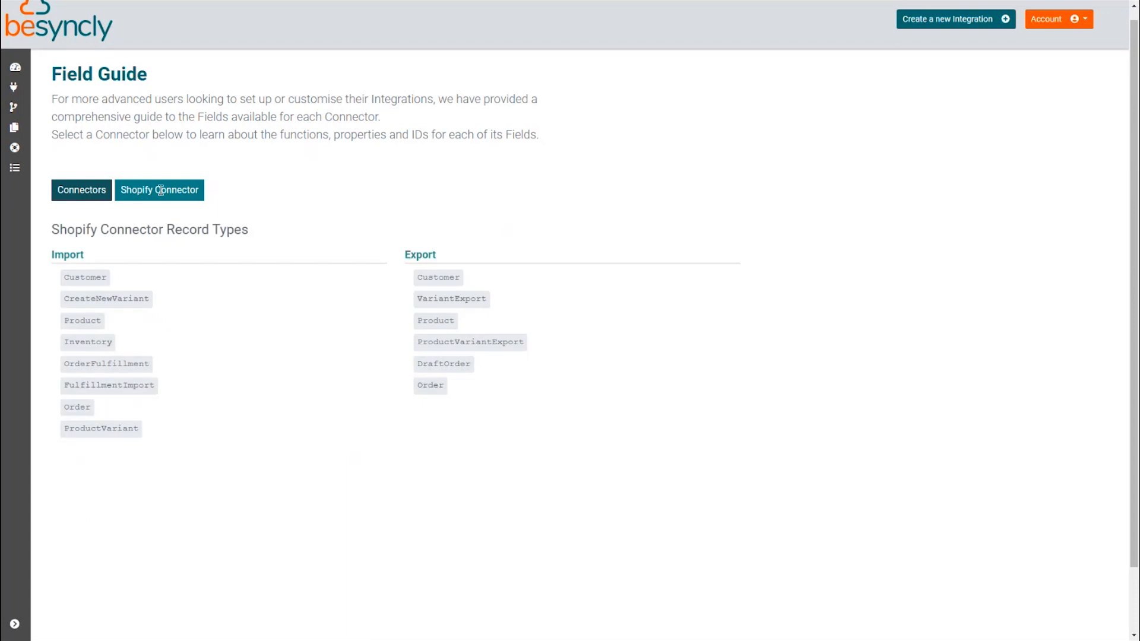
pyautogui.click(84, 189)
pyautogui.scroll(-1, 512, 299)
pyautogui.scroll(-5, 511, 300)
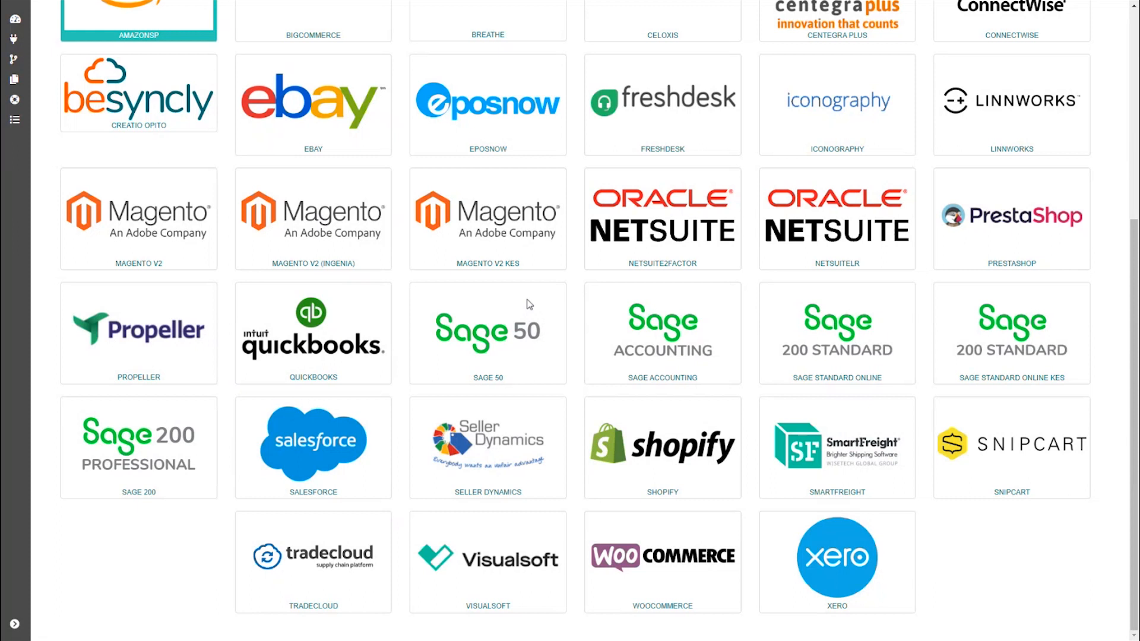
pyautogui.scroll(5, 522, 297)
# Step: View the Connectors page with the existing and available connectors, and return to the Dashboard
pyautogui.moveTo(50, 101)
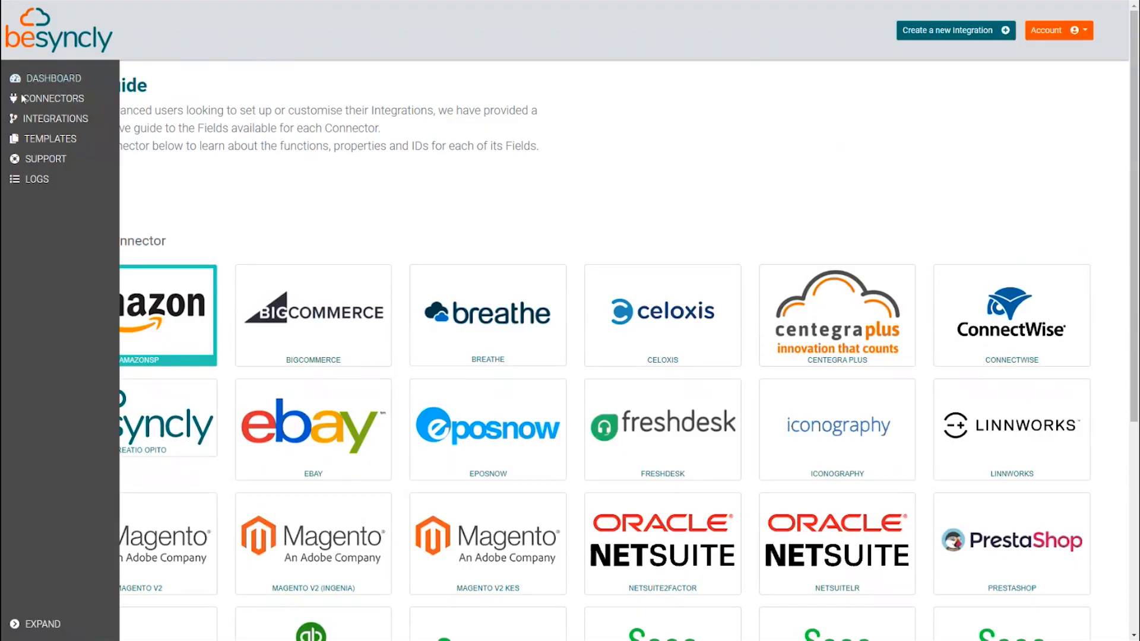
pyautogui.click(67, 98)
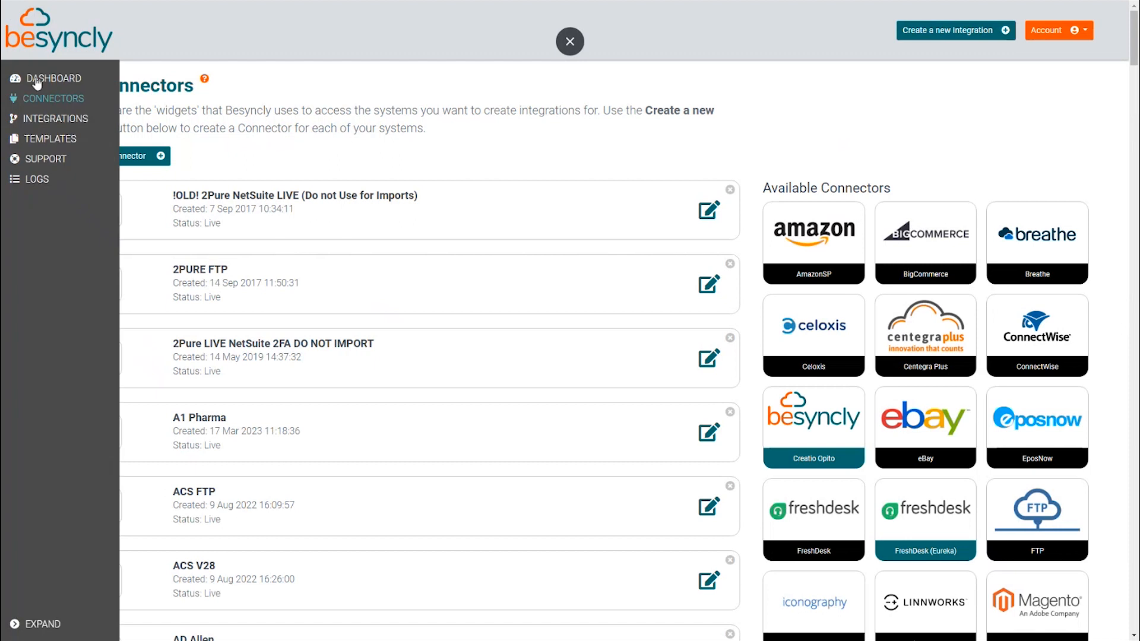
pyautogui.click(39, 82)
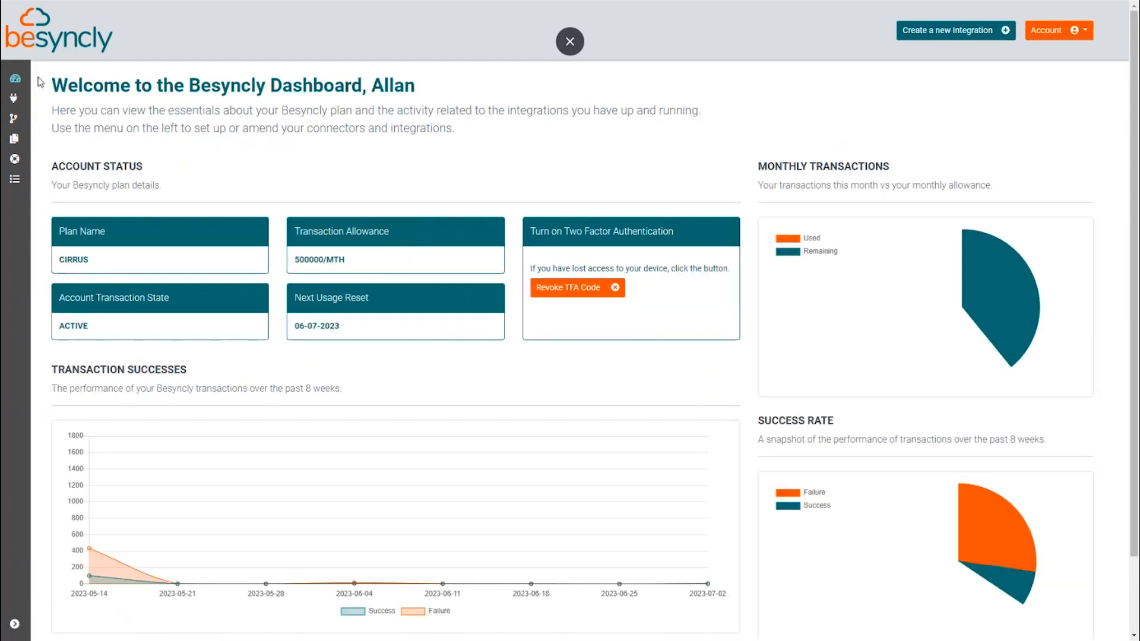
pyautogui.moveTo(40, 85)
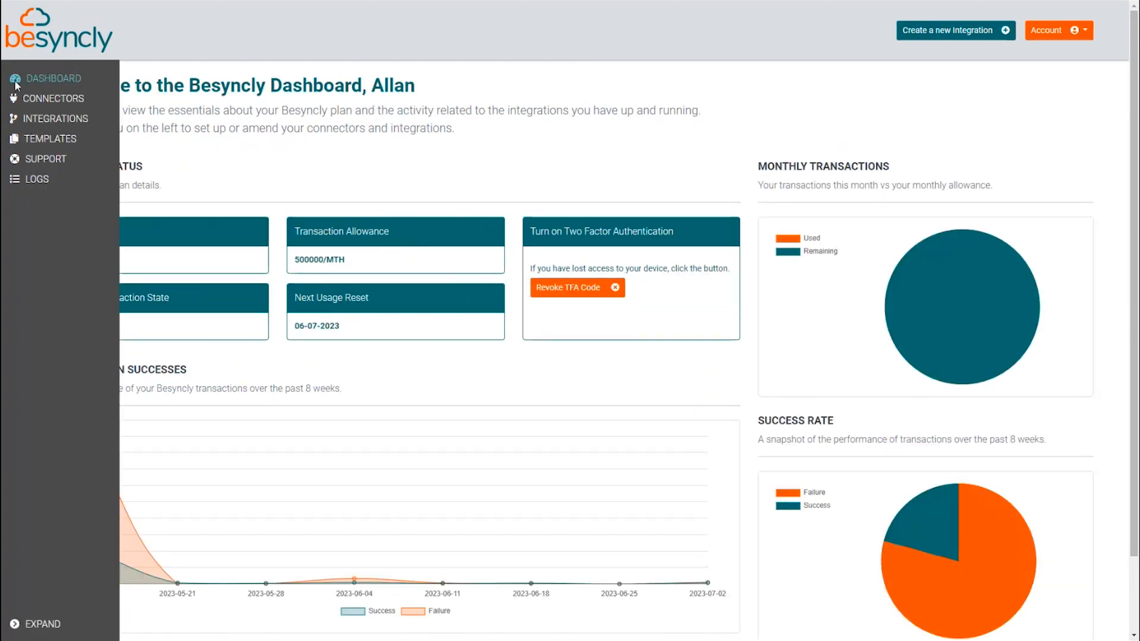
pyautogui.click(71, 86)
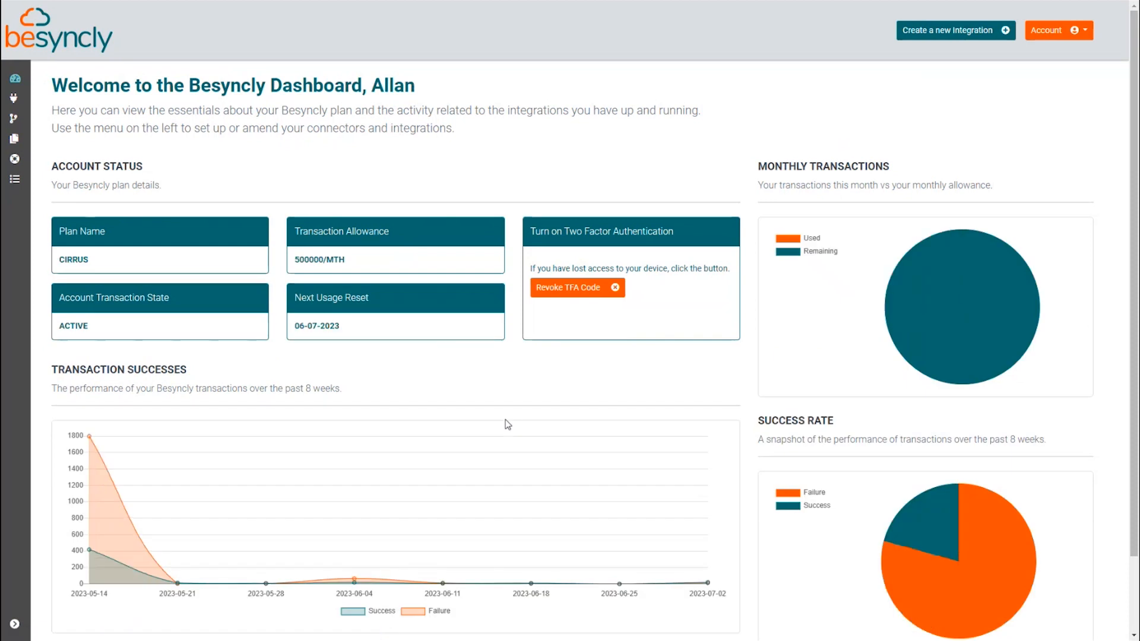
pyautogui.moveTo(991, 317)
pyautogui.moveTo(914, 301)
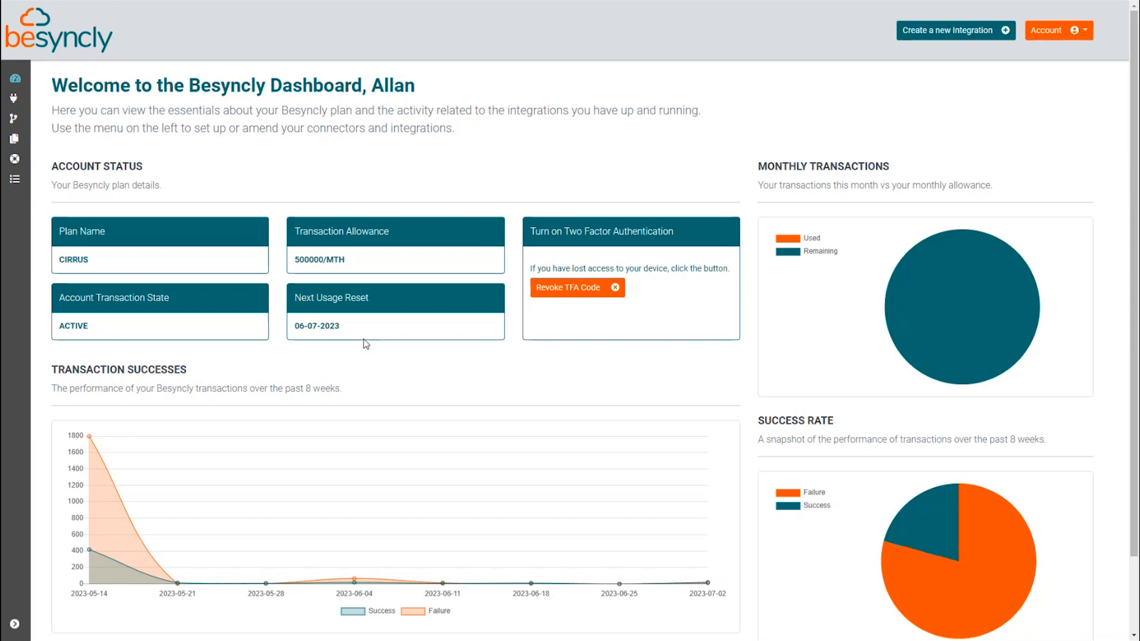
# Step: Start a new WooCommerce connector from the available connectors and name it EBS Sales
pyautogui.click(33, 99)
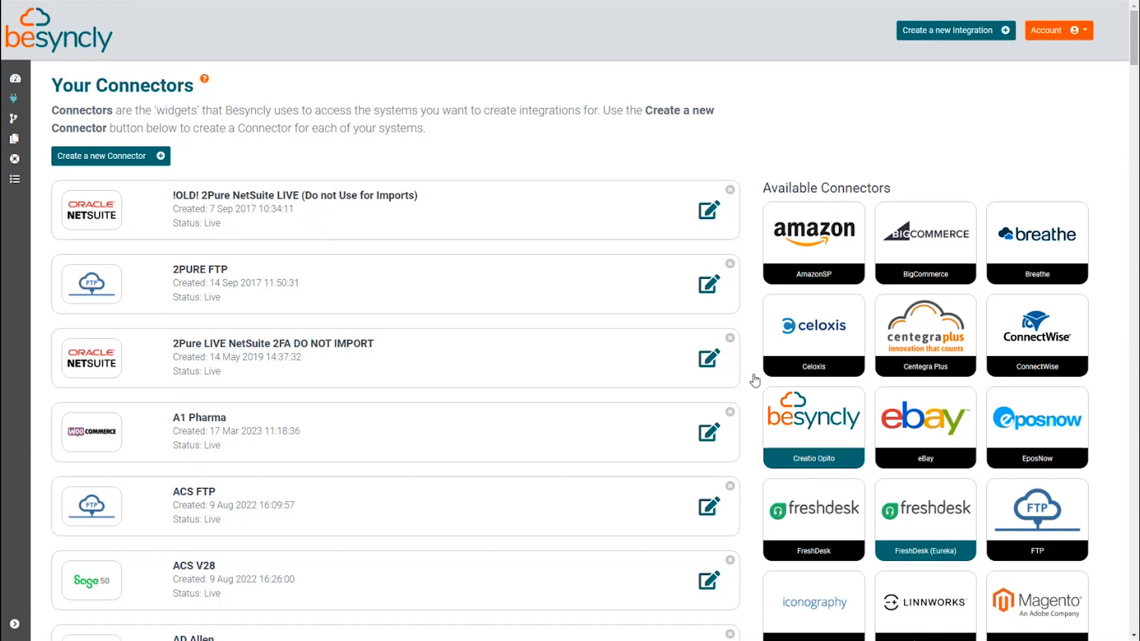
pyautogui.scroll(-10, 867, 190)
pyautogui.scroll(-2, 871, 423)
pyautogui.scroll(-2, 926, 451)
pyautogui.click(1042, 434)
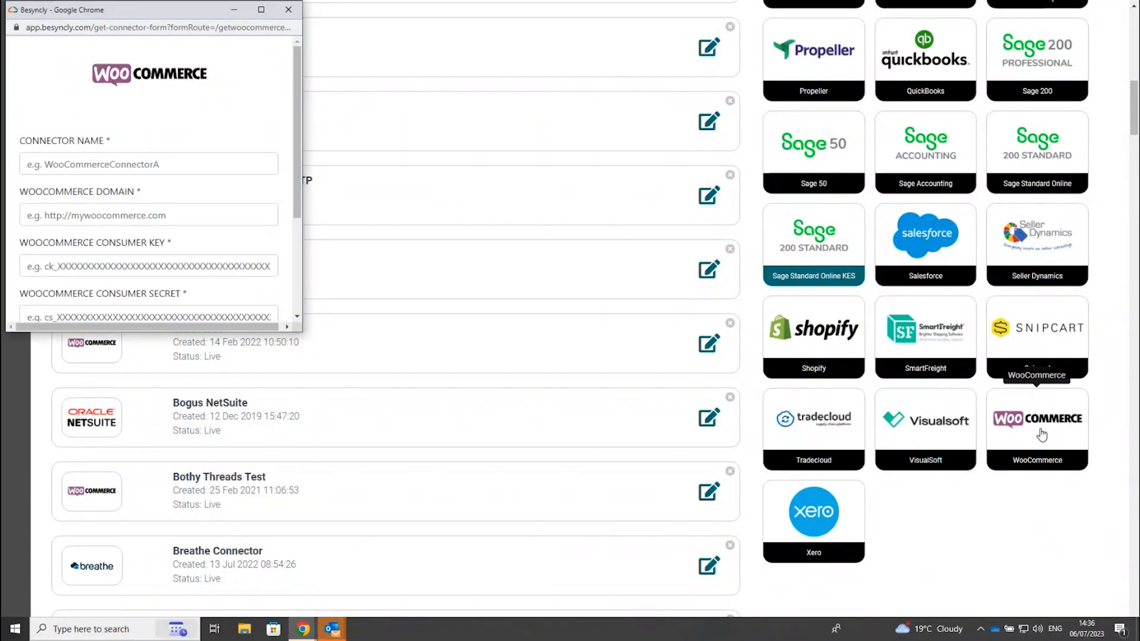
pyautogui.click(193, 165)
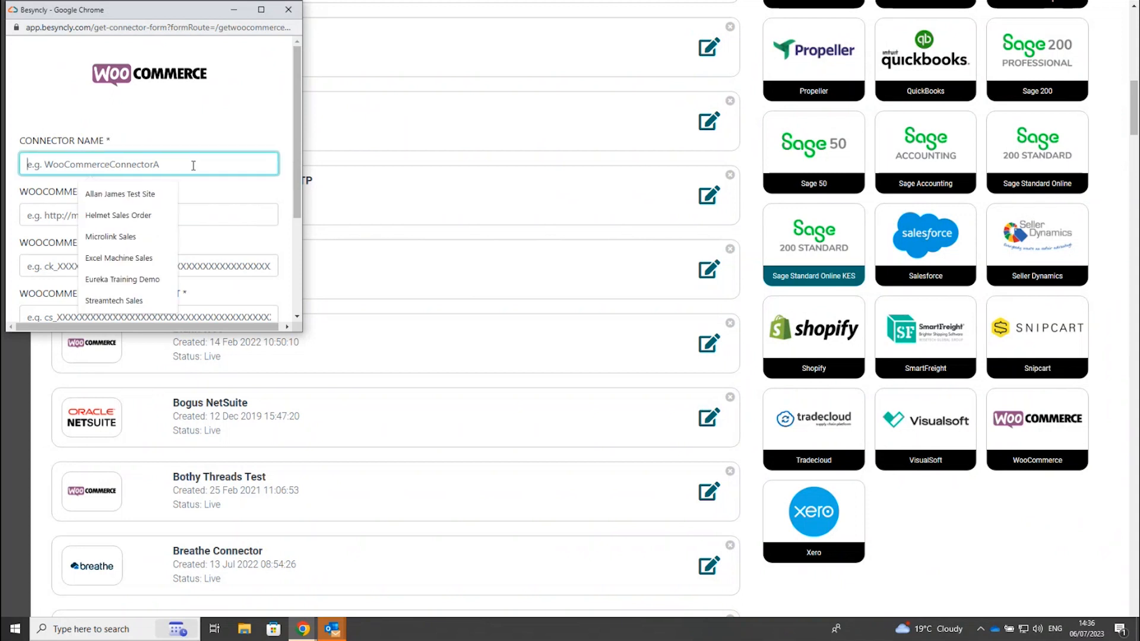
pyautogui.write('E')
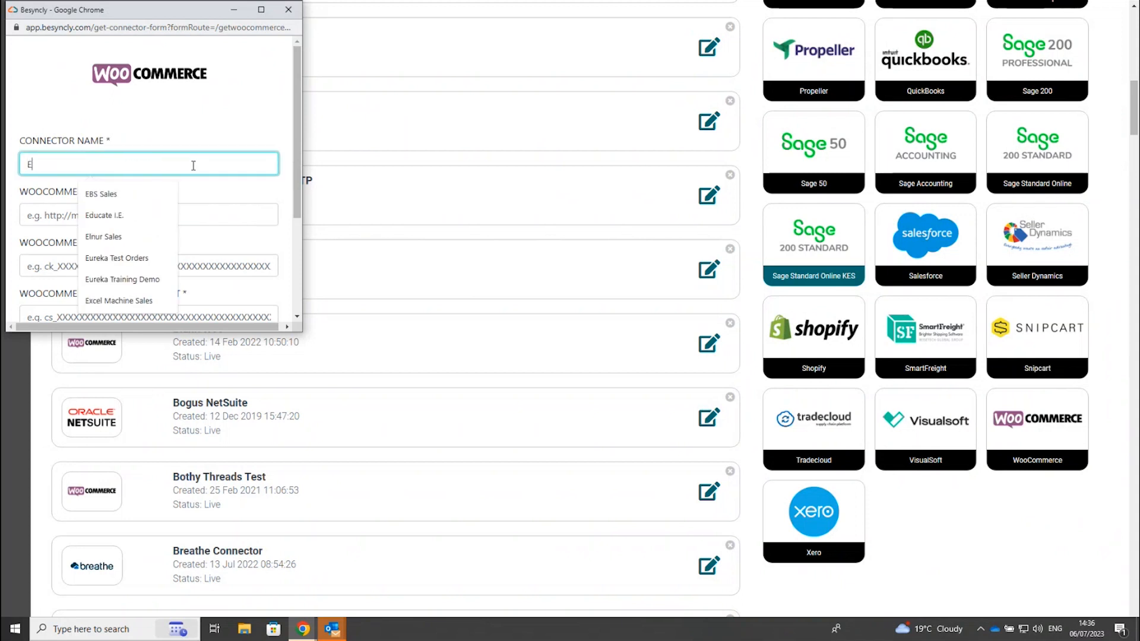
pyautogui.write('BS Sales')
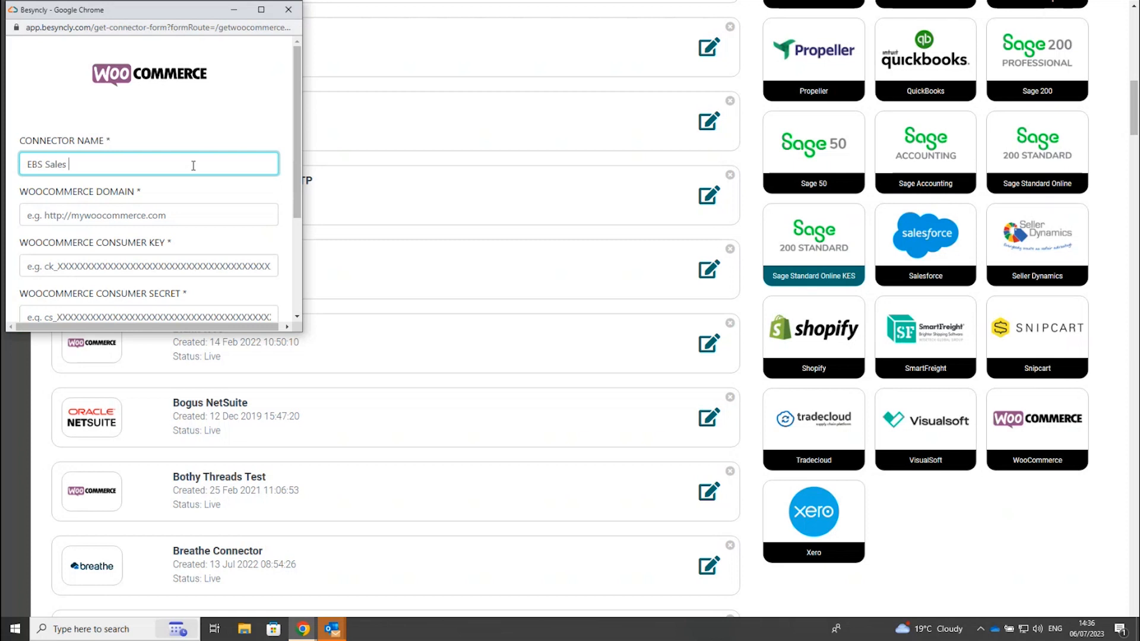
pyautogui.click(193, 211)
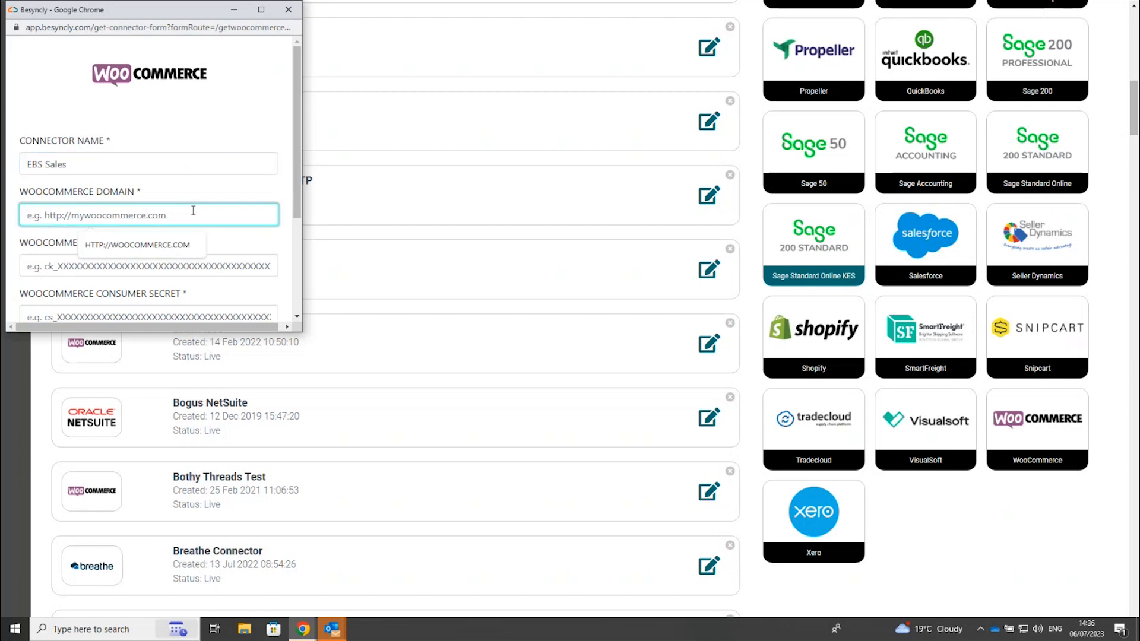
pyautogui.click(181, 247)
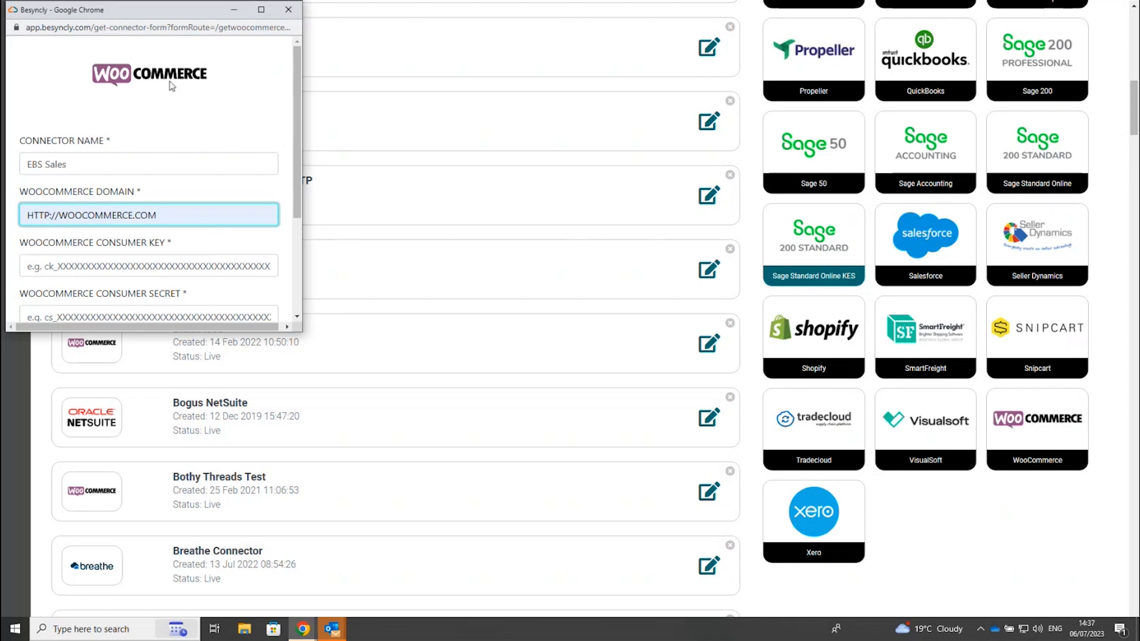
pyautogui.click(242, 265)
pyautogui.click(219, 299)
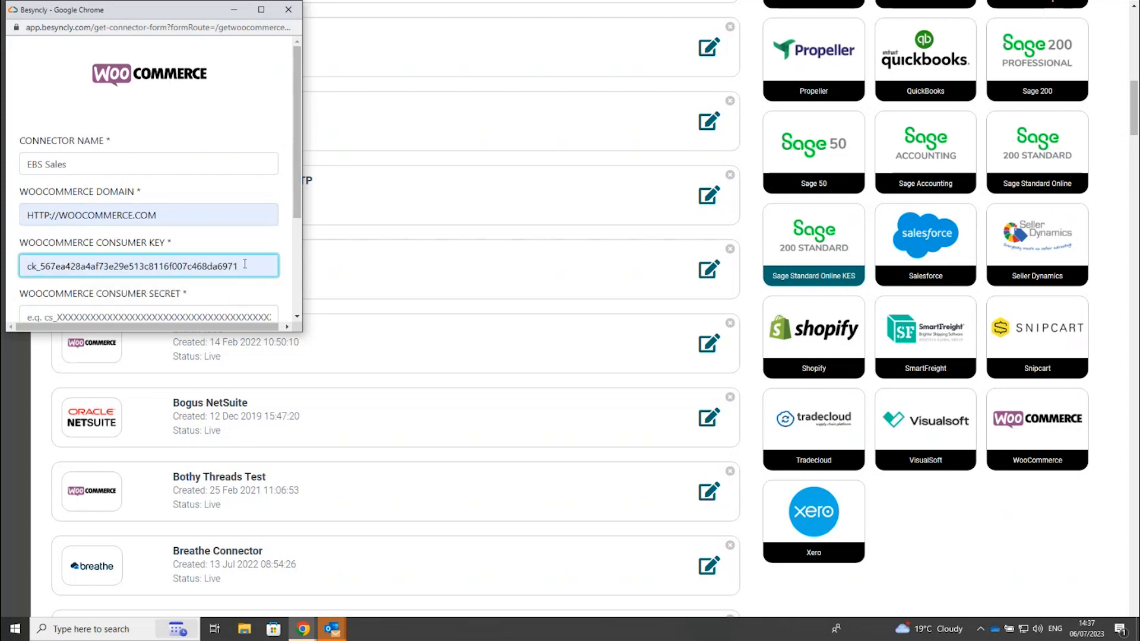
pyautogui.scroll(-1, 243, 282)
pyautogui.click(220, 259)
pyautogui.click(216, 294)
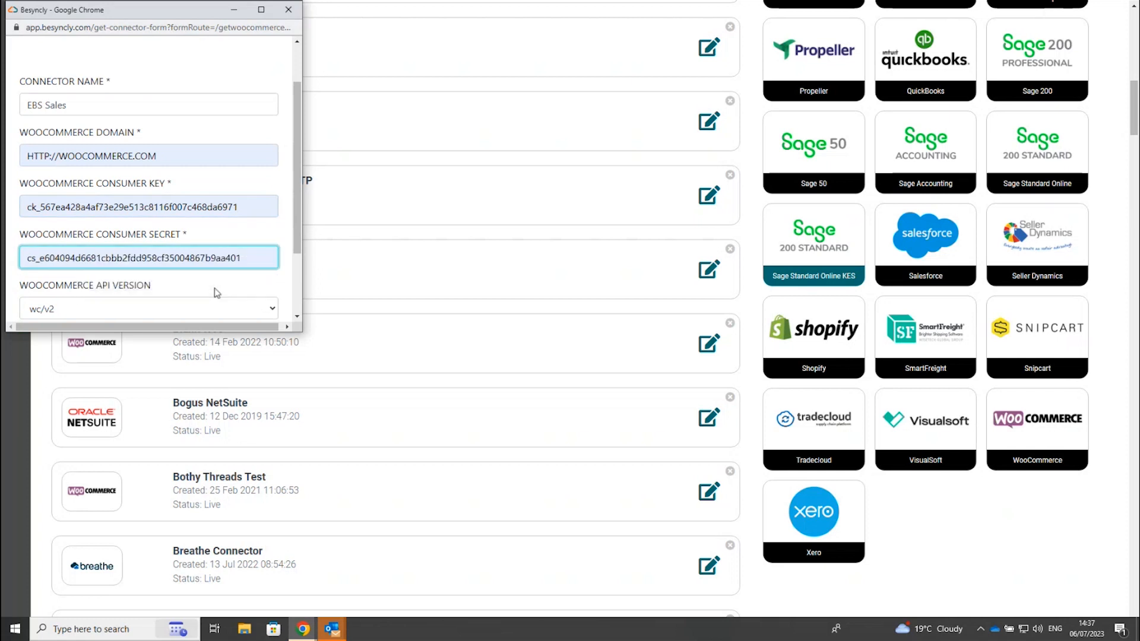
# Step: Set the connector status to Testing, connect to WooCommerce and find the EBS Sales entry in the connector list
pyautogui.scroll(-2, 217, 293)
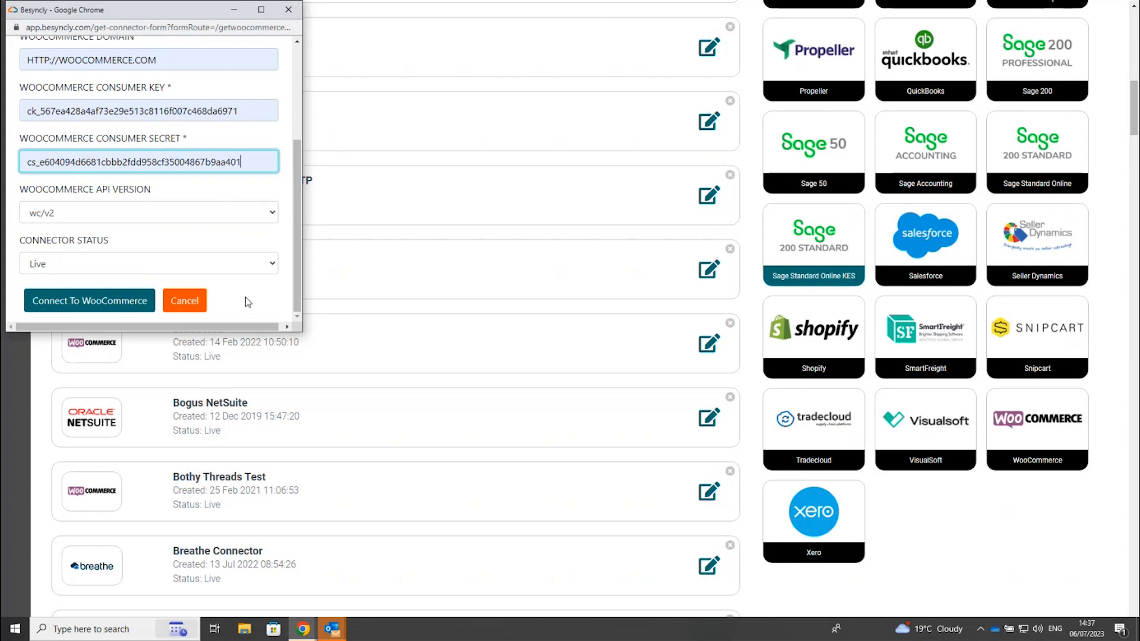
pyautogui.click(273, 265)
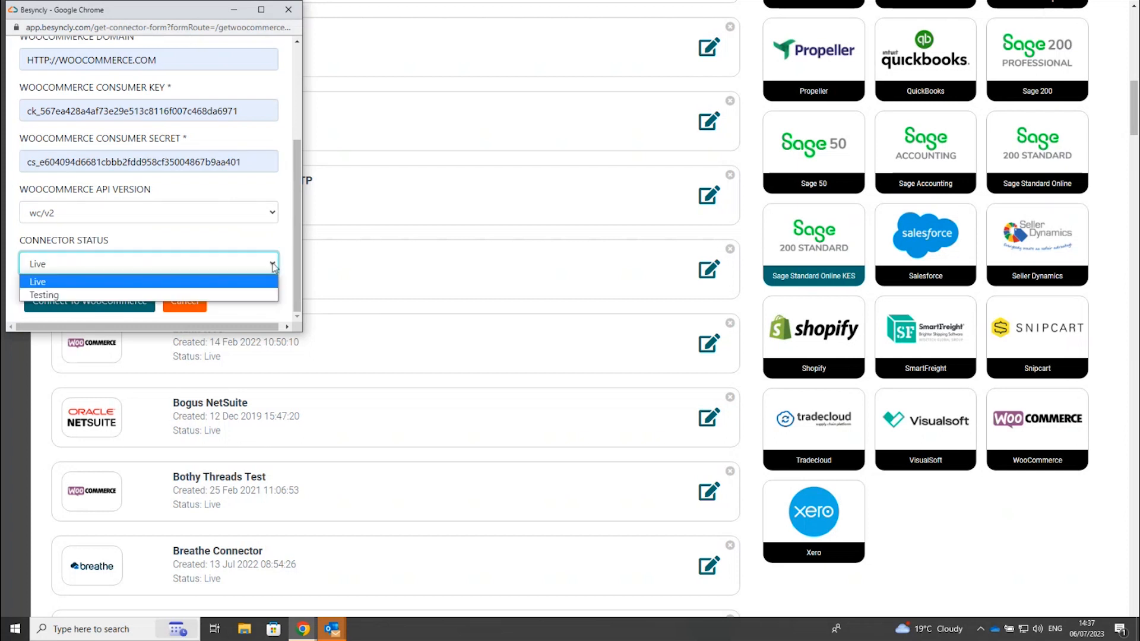
pyautogui.click(269, 295)
pyautogui.click(102, 295)
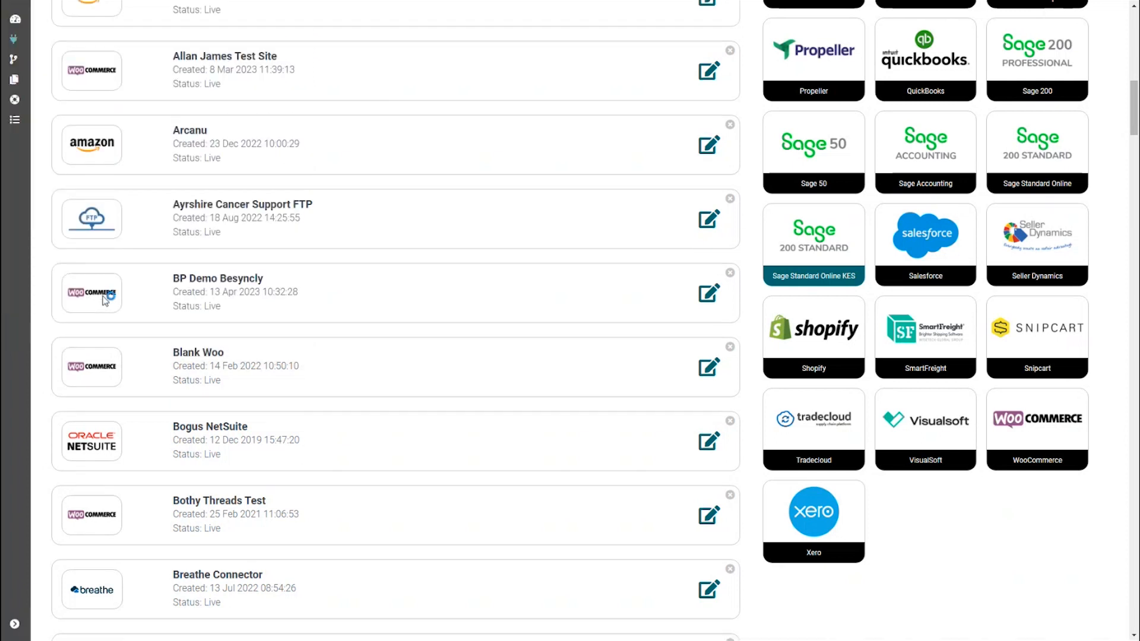
pyautogui.scroll(-5, 110, 298)
pyautogui.scroll(-9, 116, 295)
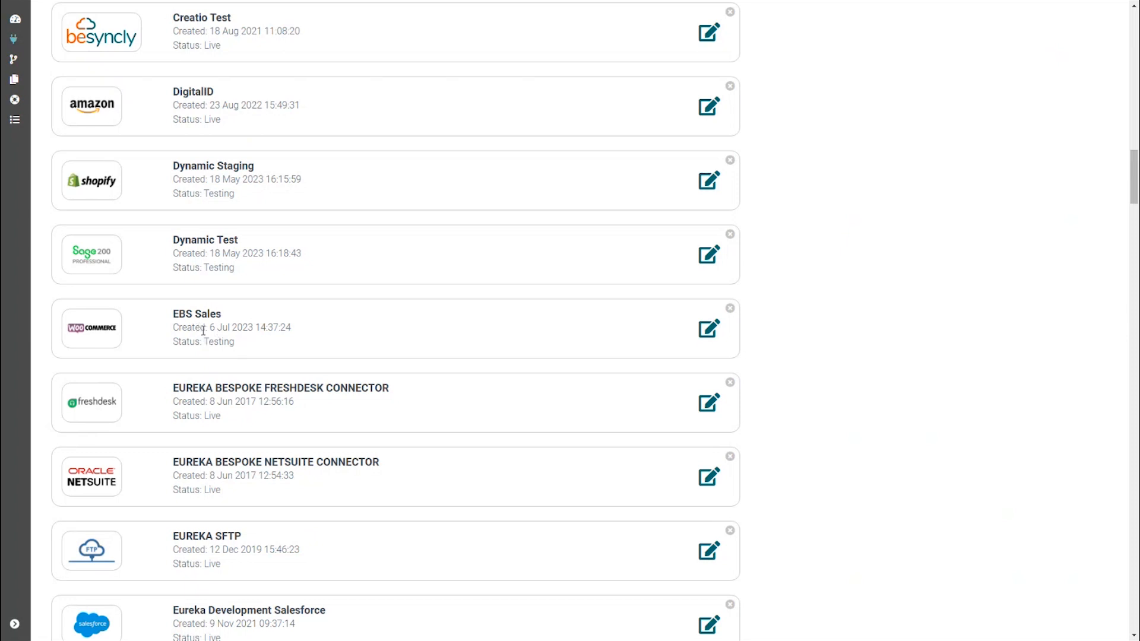
# Step: Create a new integration and name it SO From Woo
pyautogui.scroll(20, 203, 331)
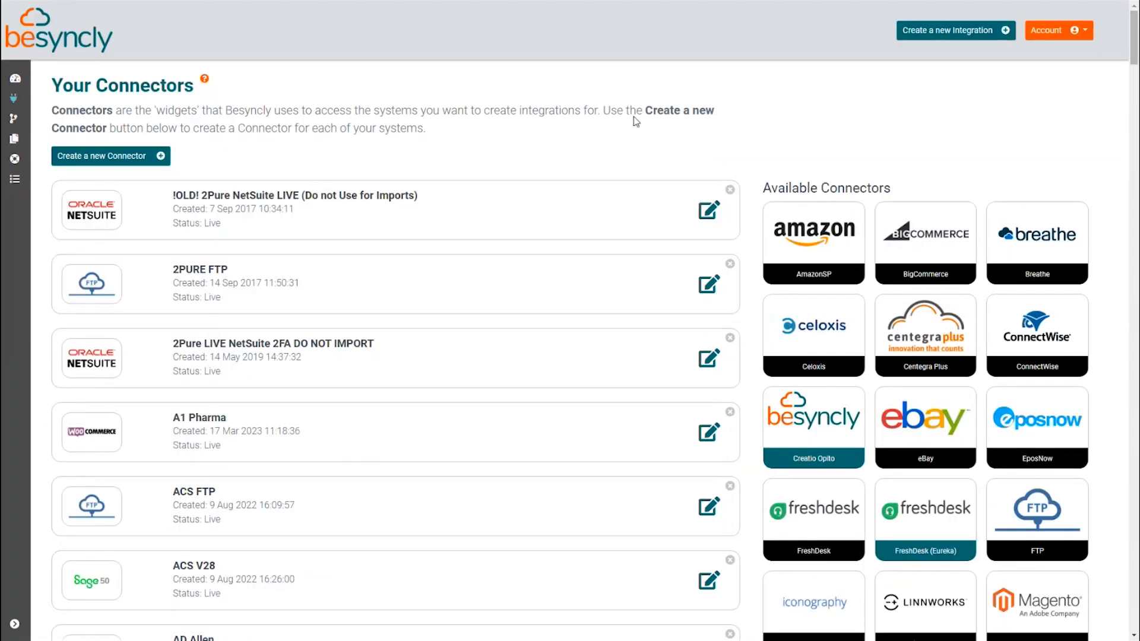
pyautogui.click(945, 34)
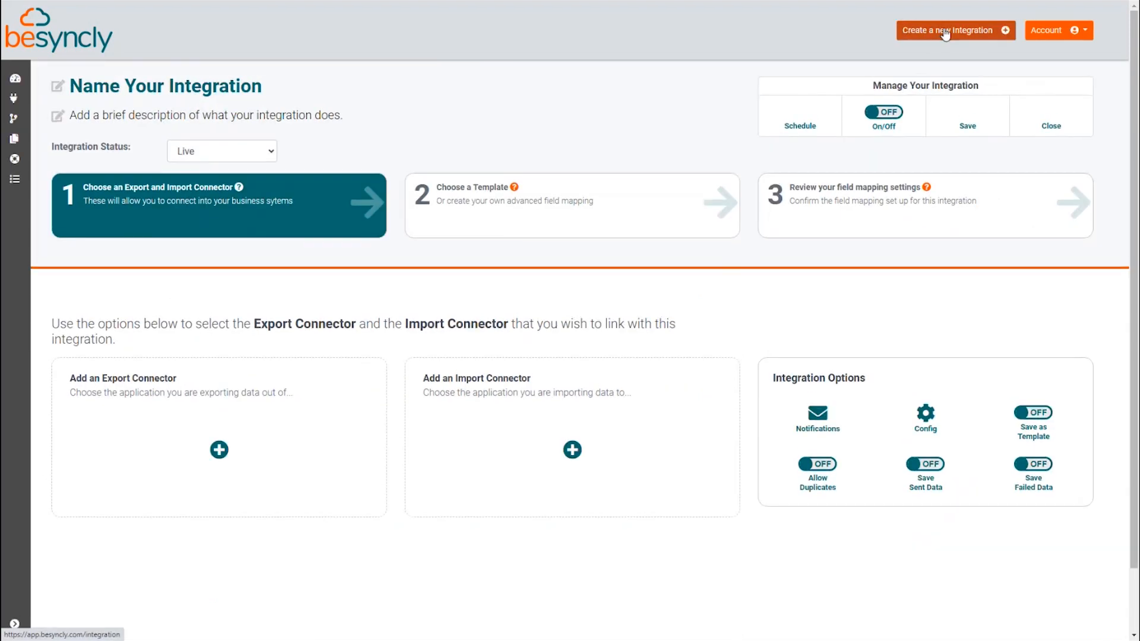
pyautogui.click(221, 89)
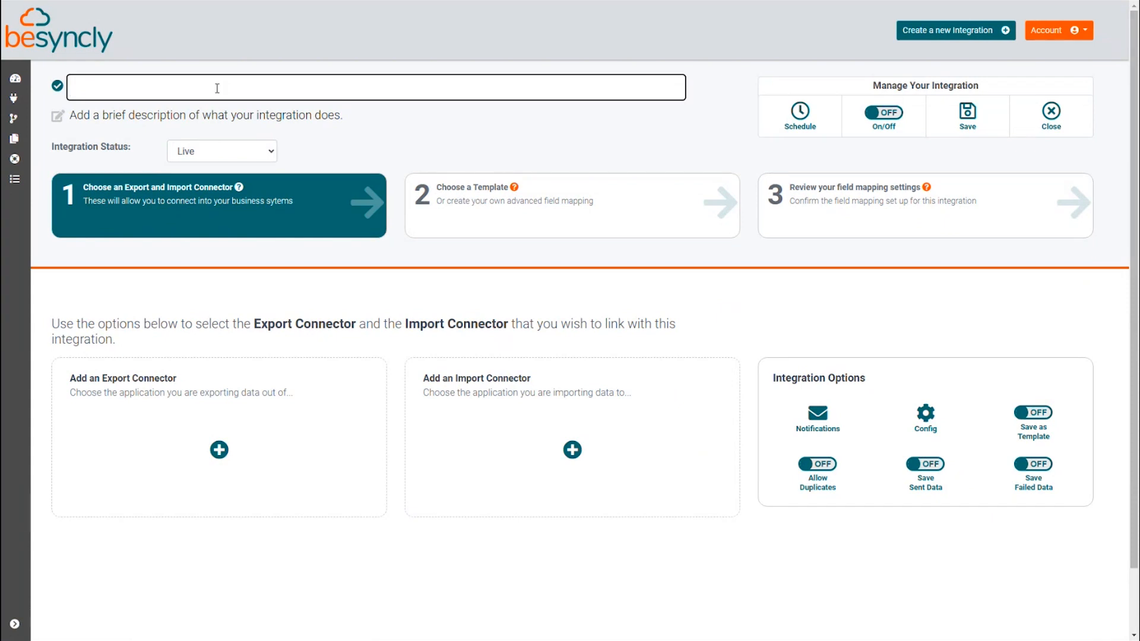
pyautogui.write('SO From Woo')
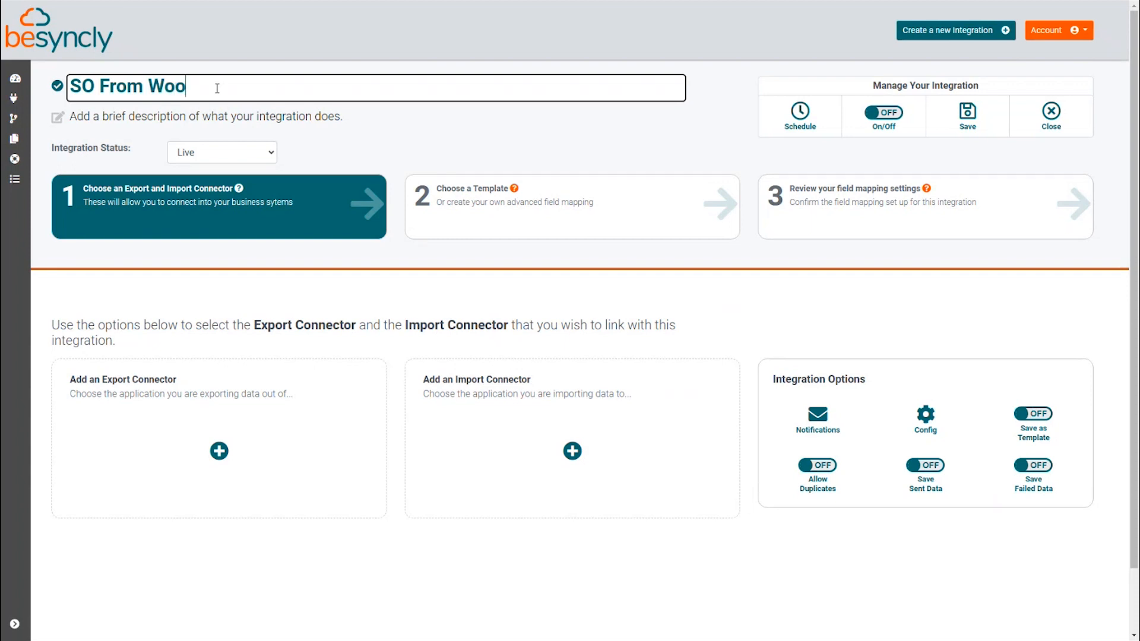
# Step: Enter Orders In as the integration's description and set its status to Testing
pyautogui.click(163, 116)
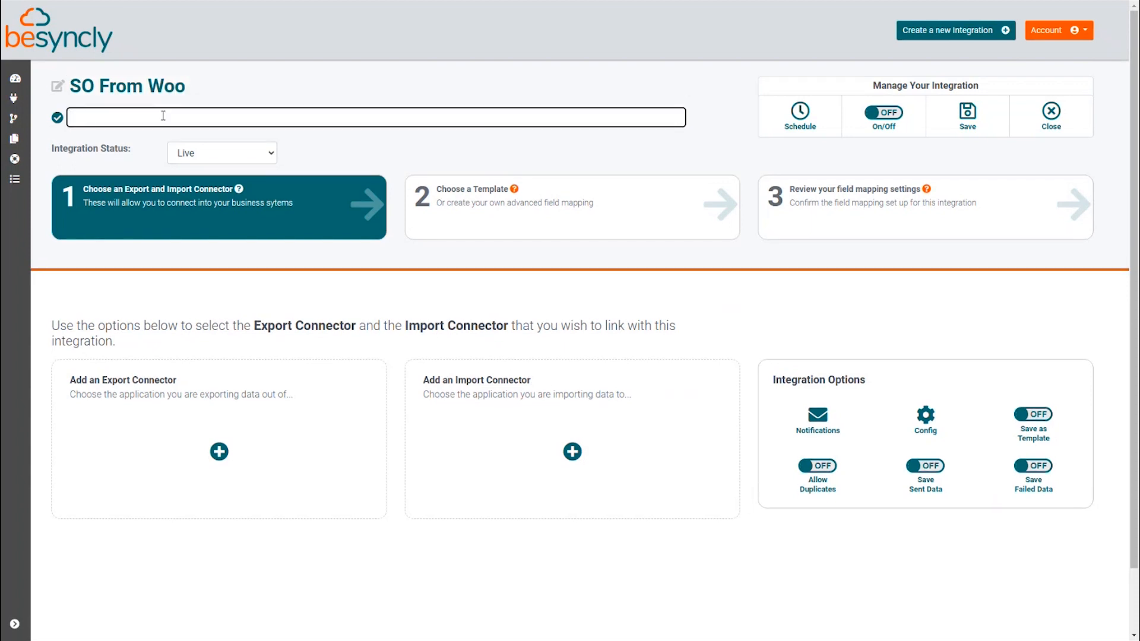
pyautogui.write('oRDERS IN')
pyautogui.press('BackSpace')
pyautogui.press('BackSpace')
pyautogui.press('BackSpace')
pyautogui.press('BackSpace')
pyautogui.press('BackSpace')
pyautogui.press('BackSpace')
pyautogui.press('BackSpace')
pyautogui.press('BackSpace')
pyautogui.press('BackSpace')
pyautogui.write('Orders In')
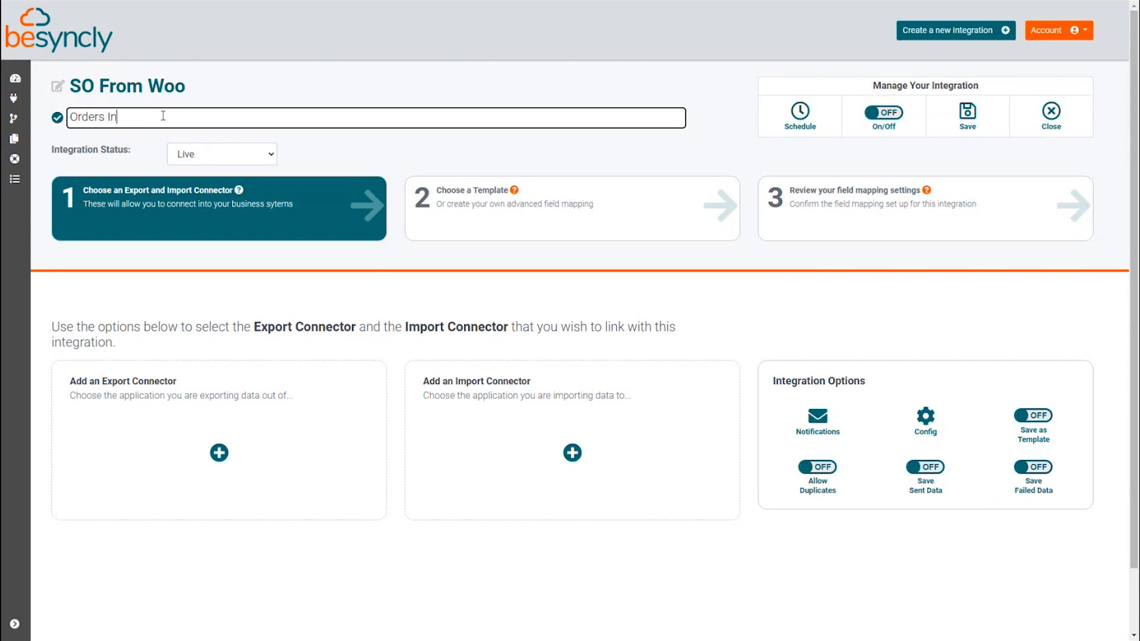
pyautogui.click(272, 156)
pyautogui.click(232, 184)
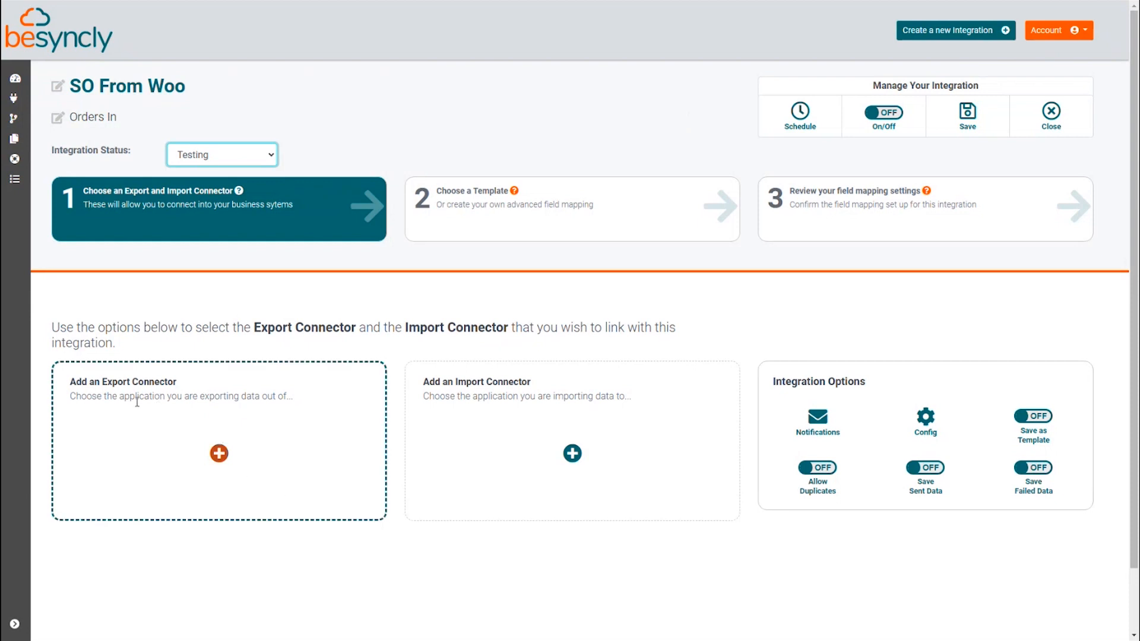
# Step: Add the existing WooCommerce connector EBS Sales as the integration's export connector
pyautogui.click(218, 452)
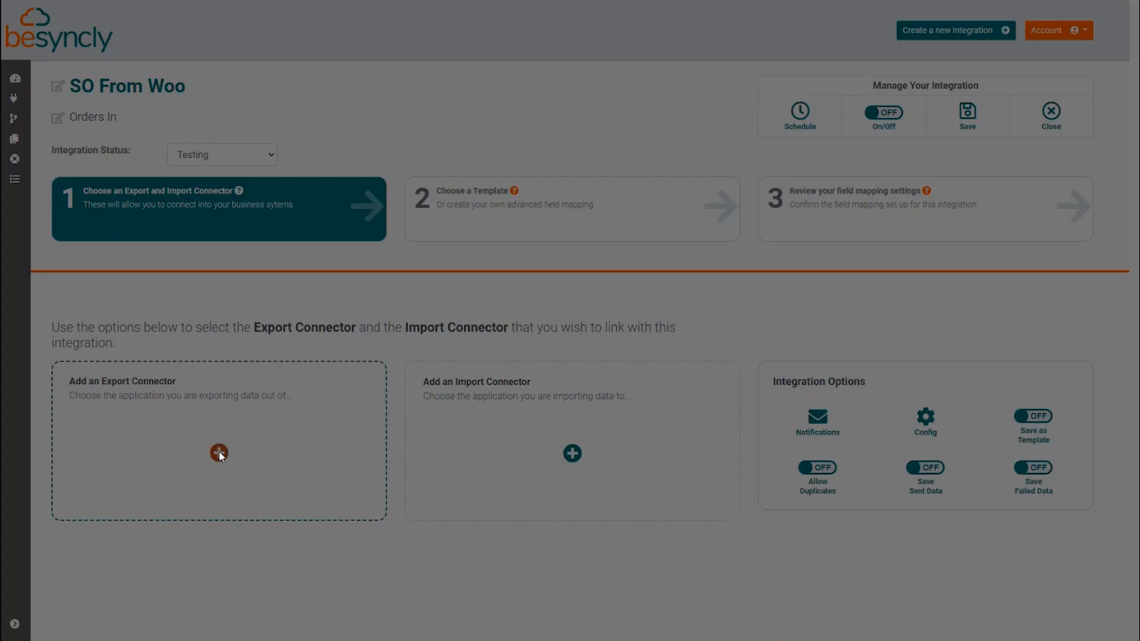
pyautogui.scroll(-3, 599, 399)
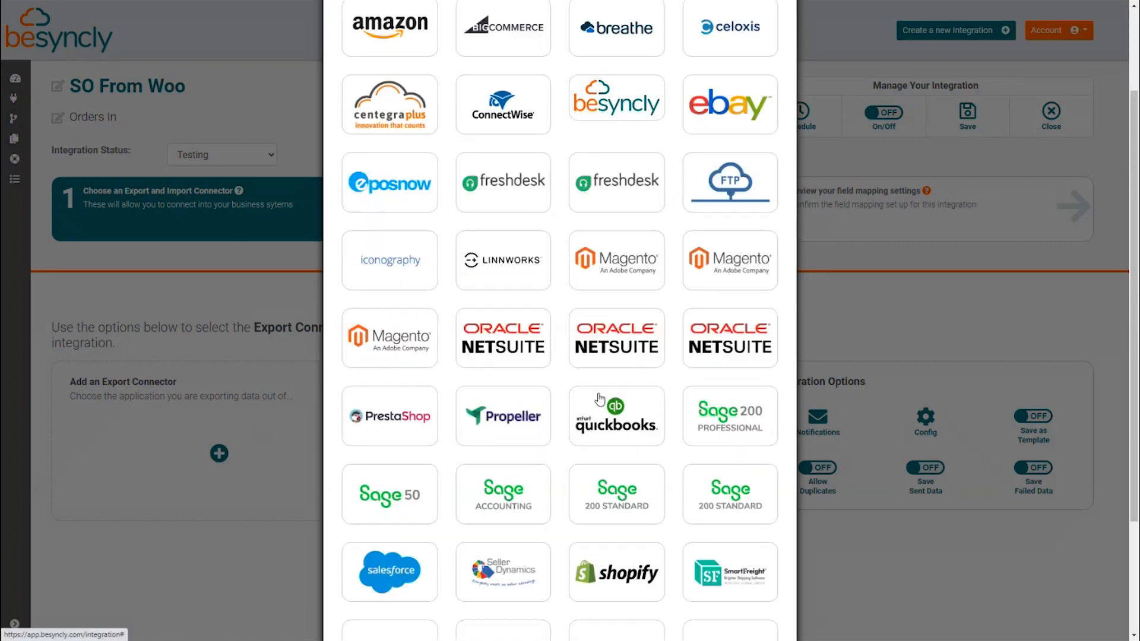
pyautogui.scroll(-2, 600, 399)
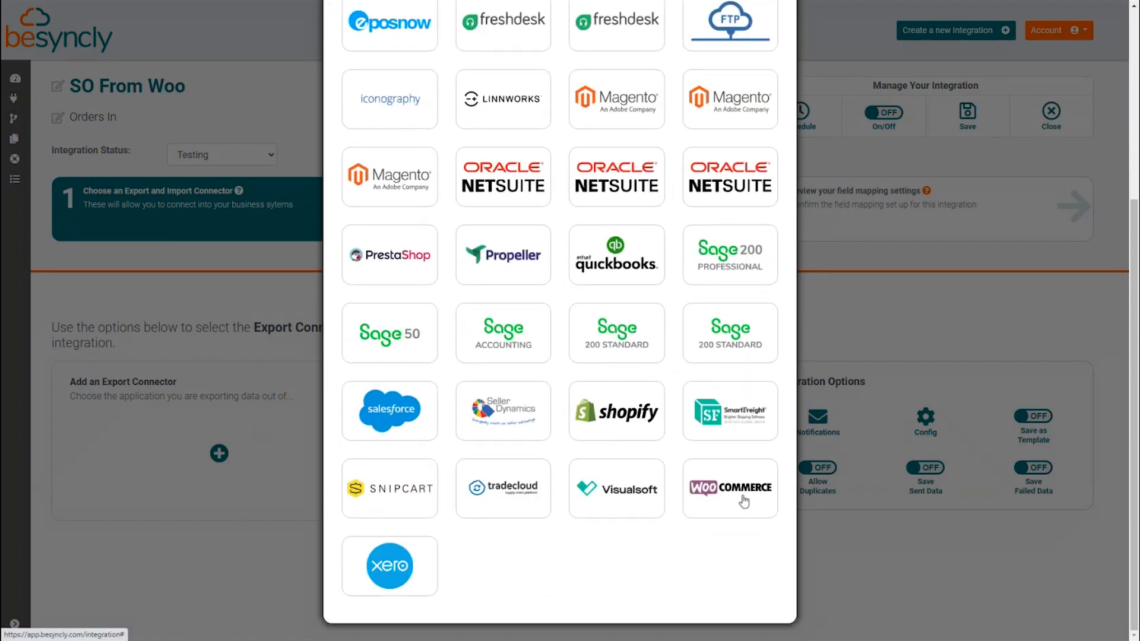
pyautogui.click(744, 502)
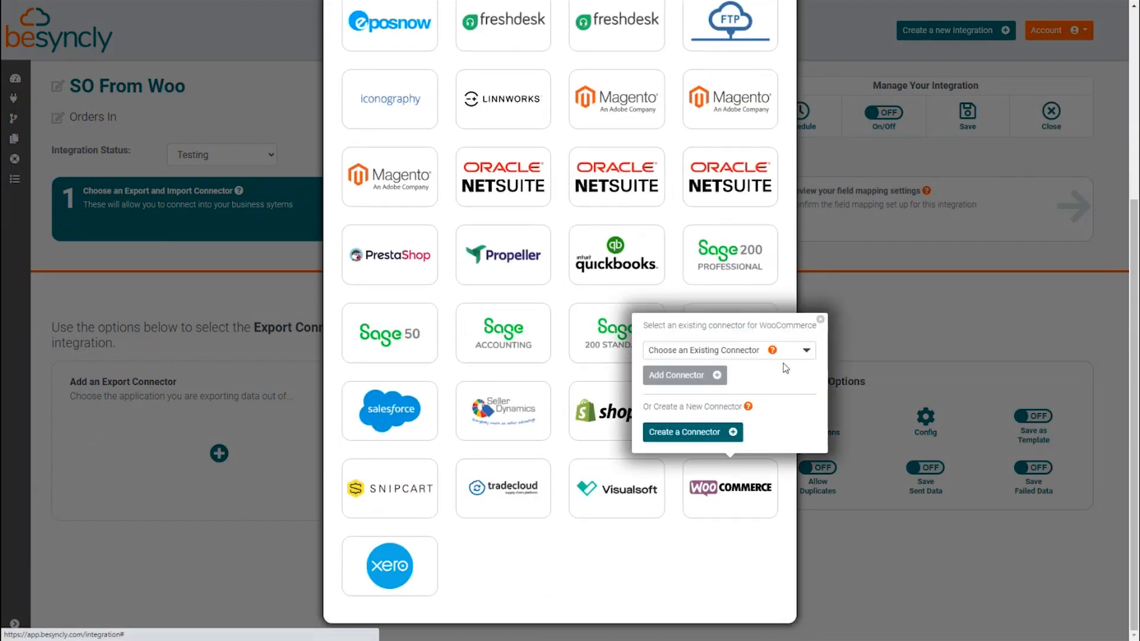
pyautogui.click(811, 354)
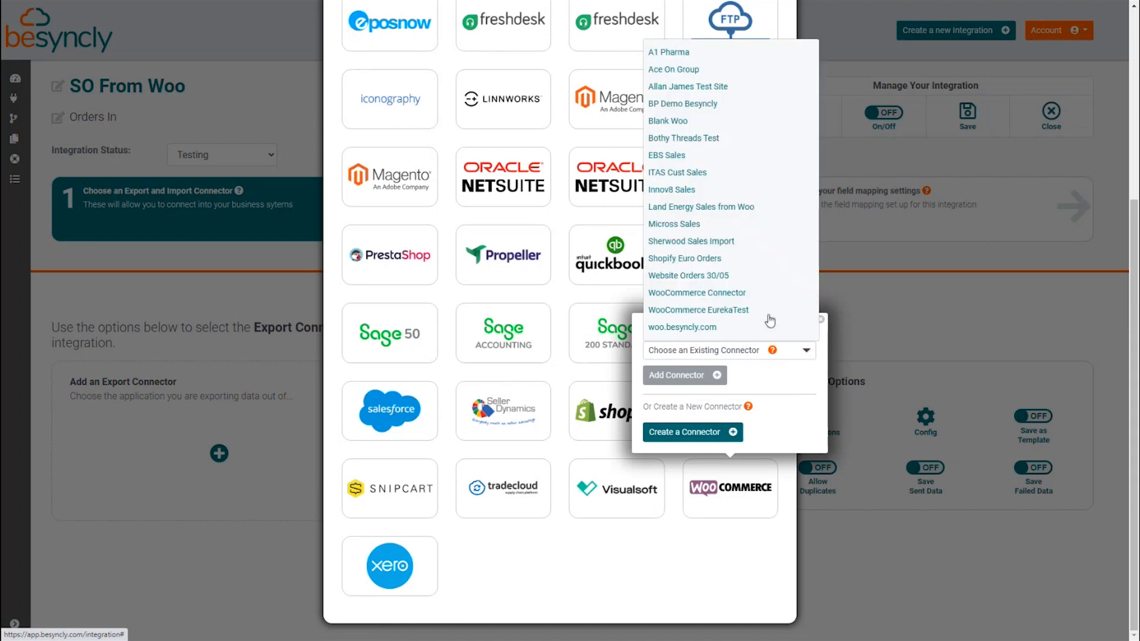
pyautogui.click(666, 156)
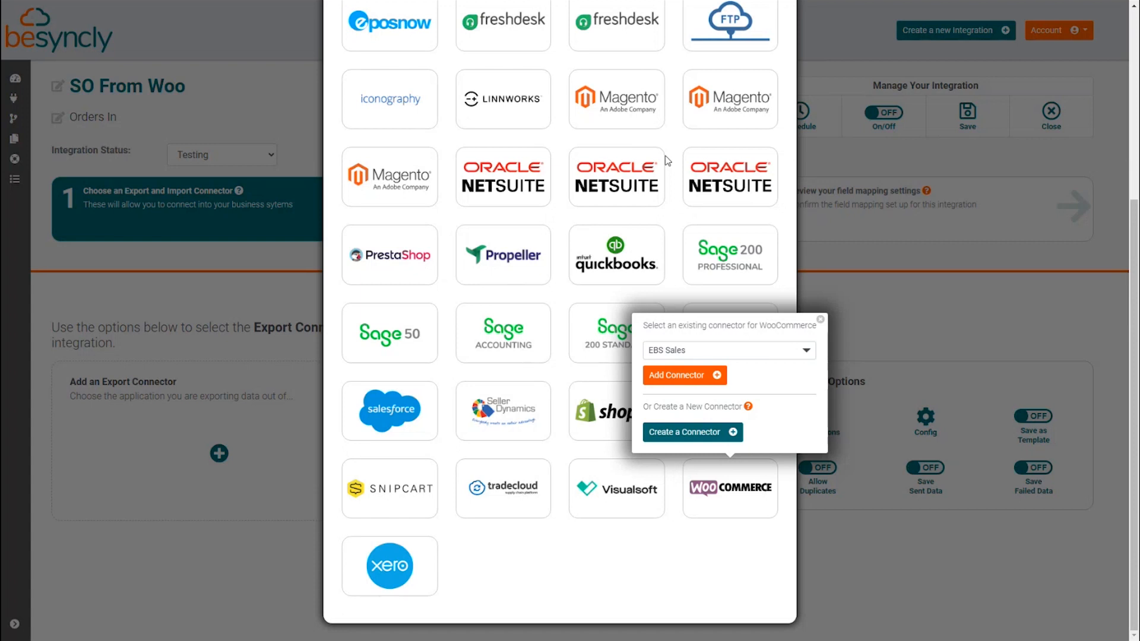
pyautogui.click(671, 377)
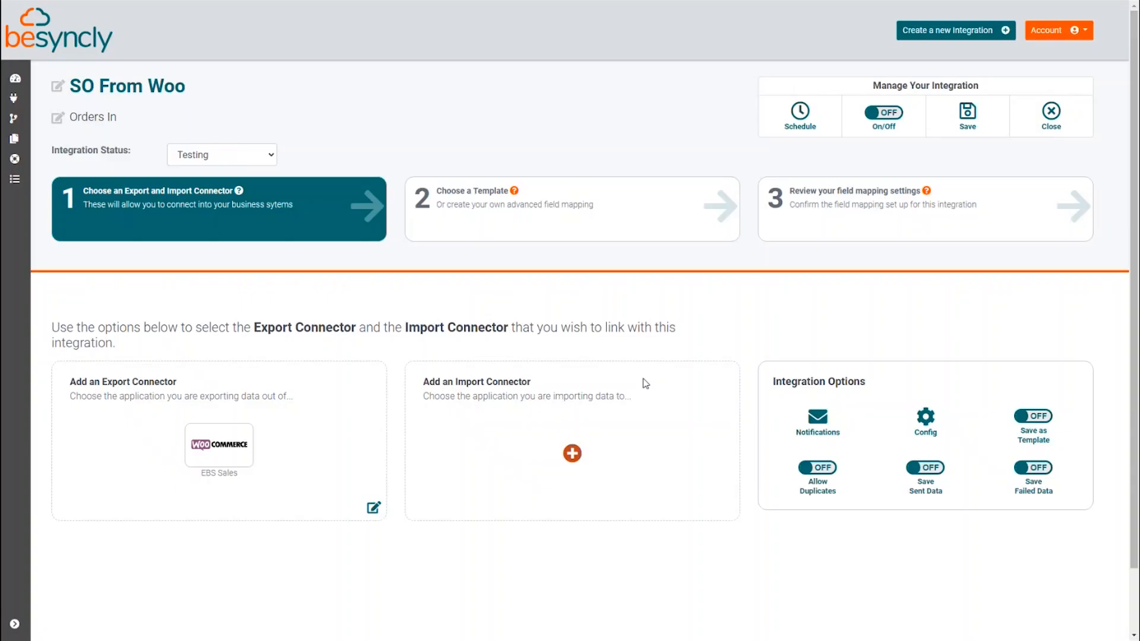
# Step: Add the existing Sage 200 Demo Test connector as the integration's import connector
pyautogui.click(572, 456)
pyautogui.scroll(-3, 617, 427)
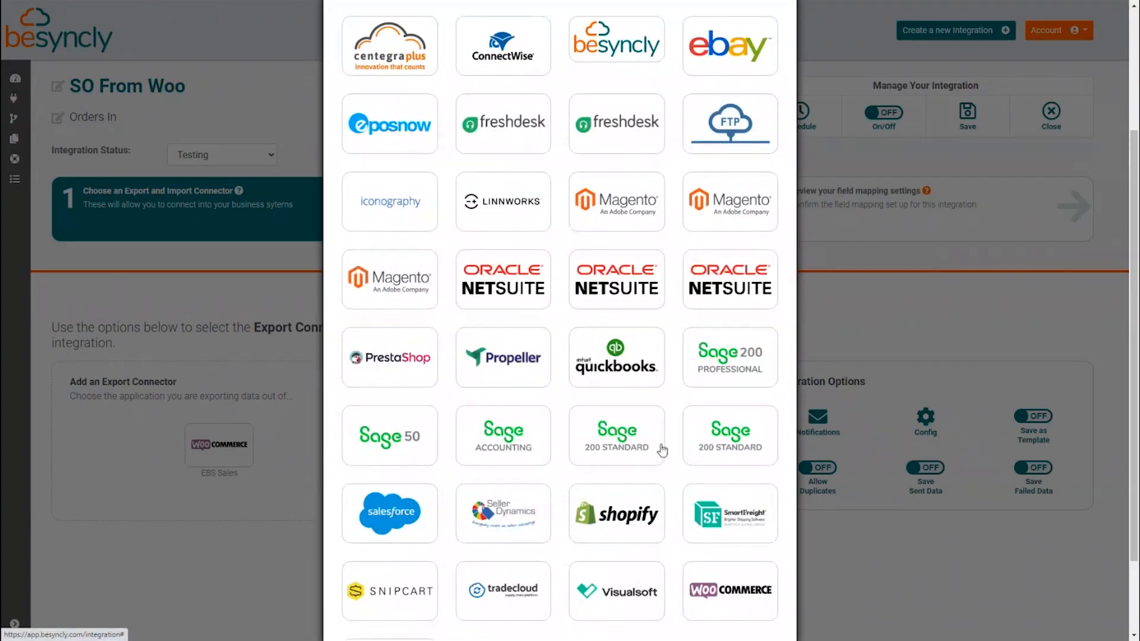
pyautogui.click(720, 373)
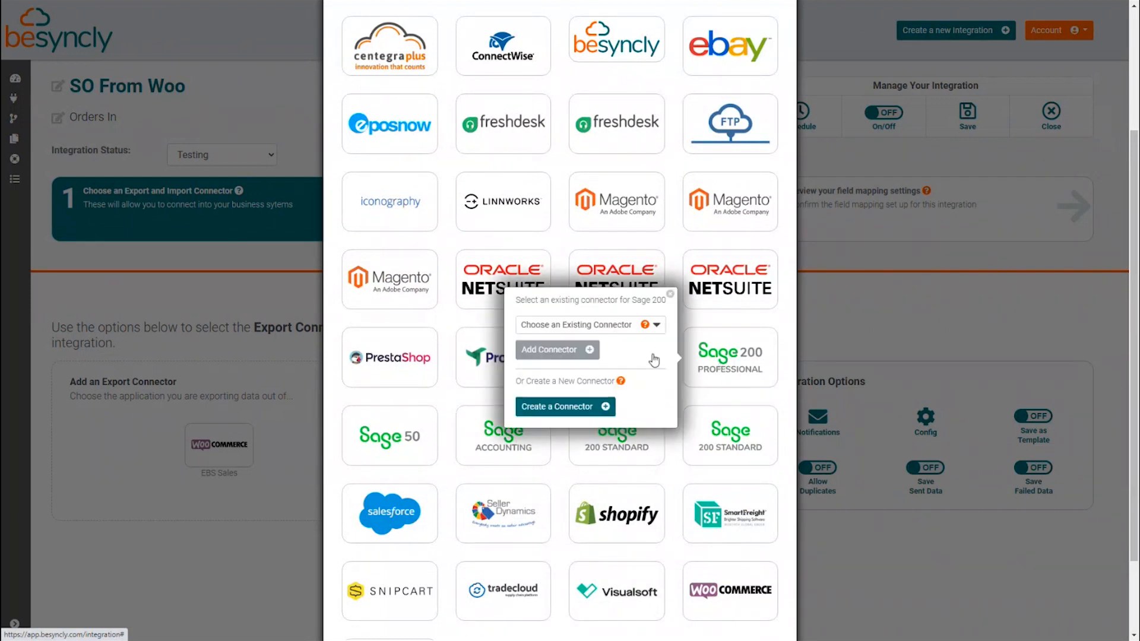
pyautogui.click(657, 326)
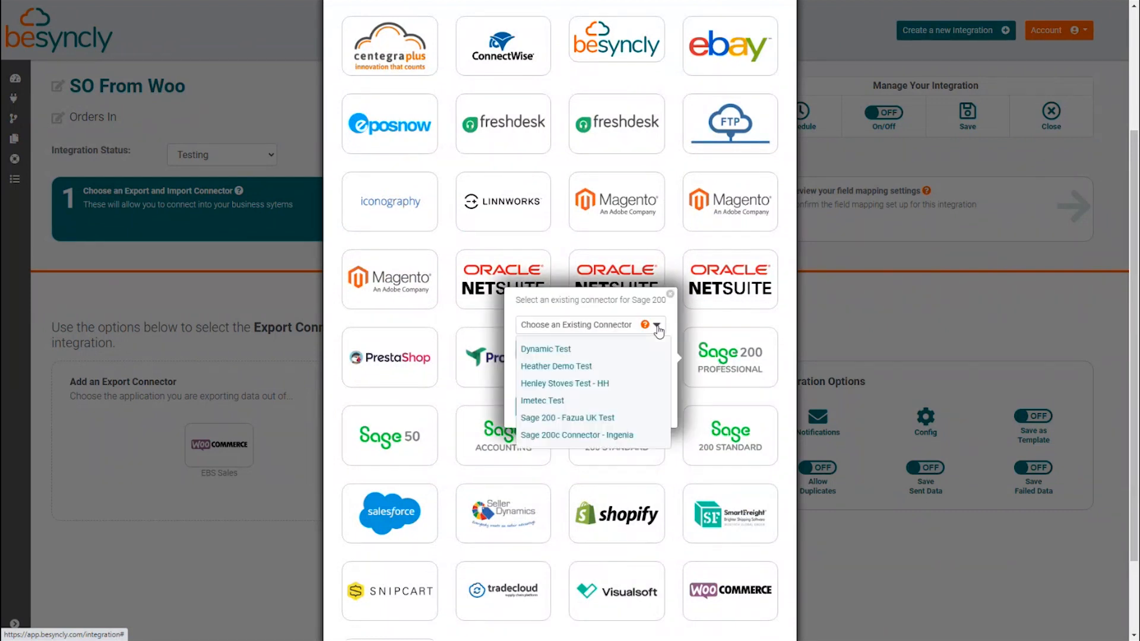
pyautogui.click(551, 366)
pyautogui.click(552, 353)
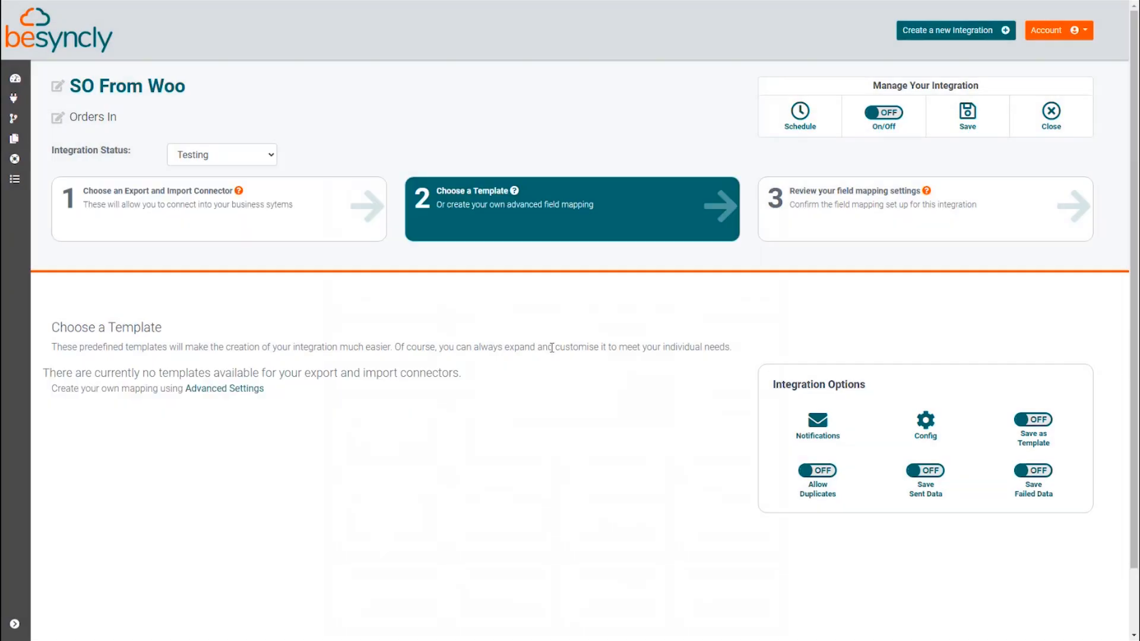
# Step: Set up an advanced field mapping that exports WooCommerce Customers and imports into Sage 200 Customer
pyautogui.scroll(-1, 555, 360)
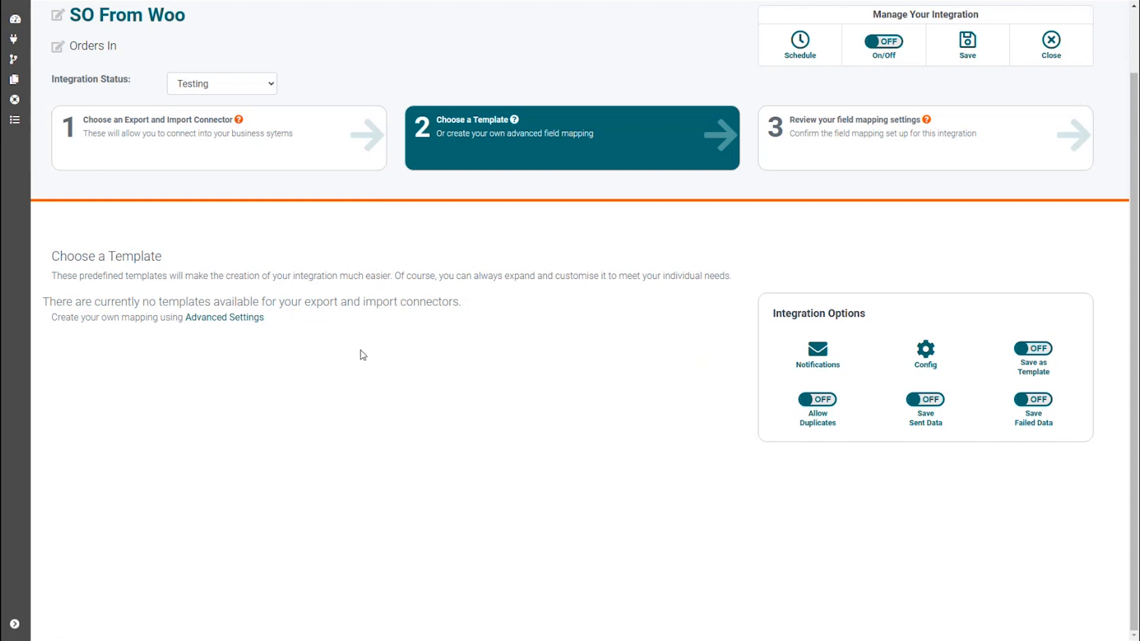
pyautogui.click(245, 321)
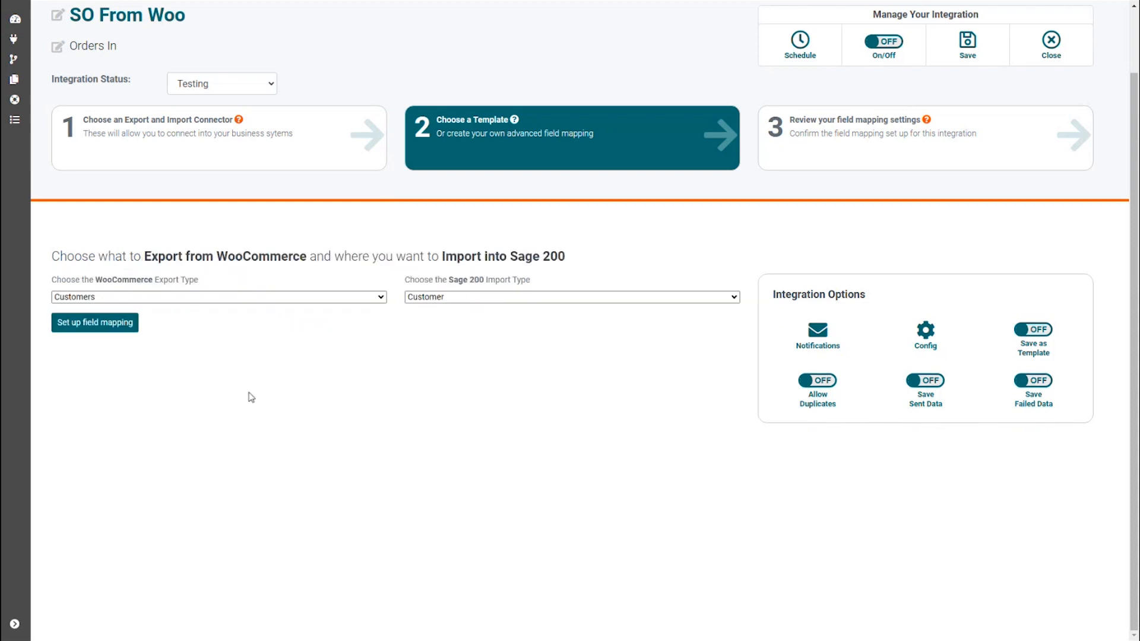
pyautogui.click(90, 326)
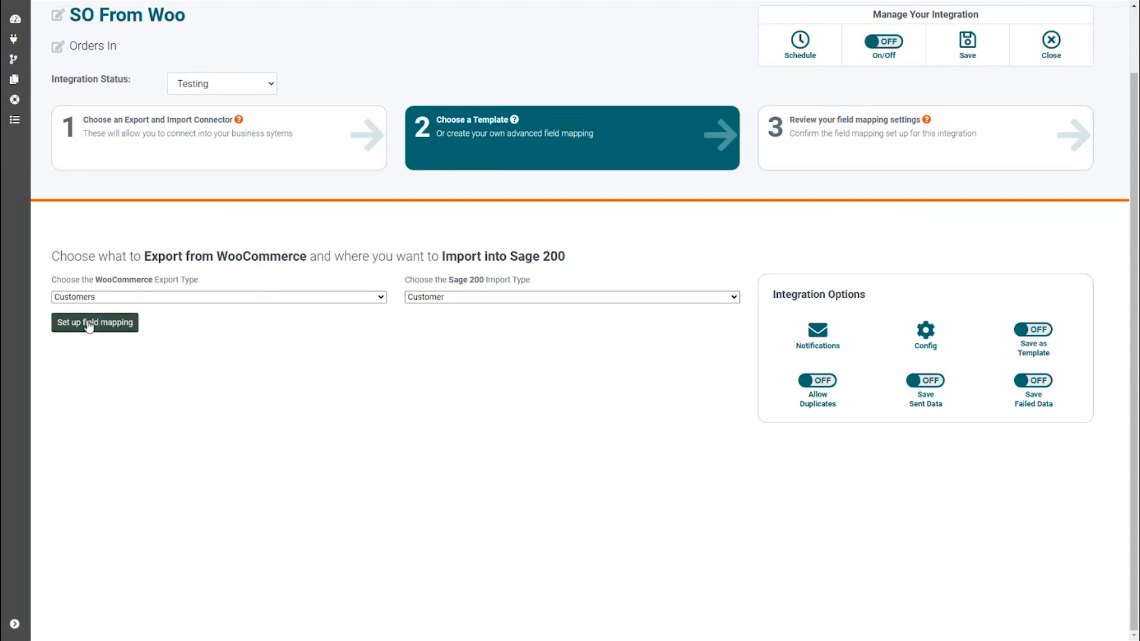
# Step: Add three empty mapping lines to the SO From Woo field mapping
pyautogui.click(783, 359)
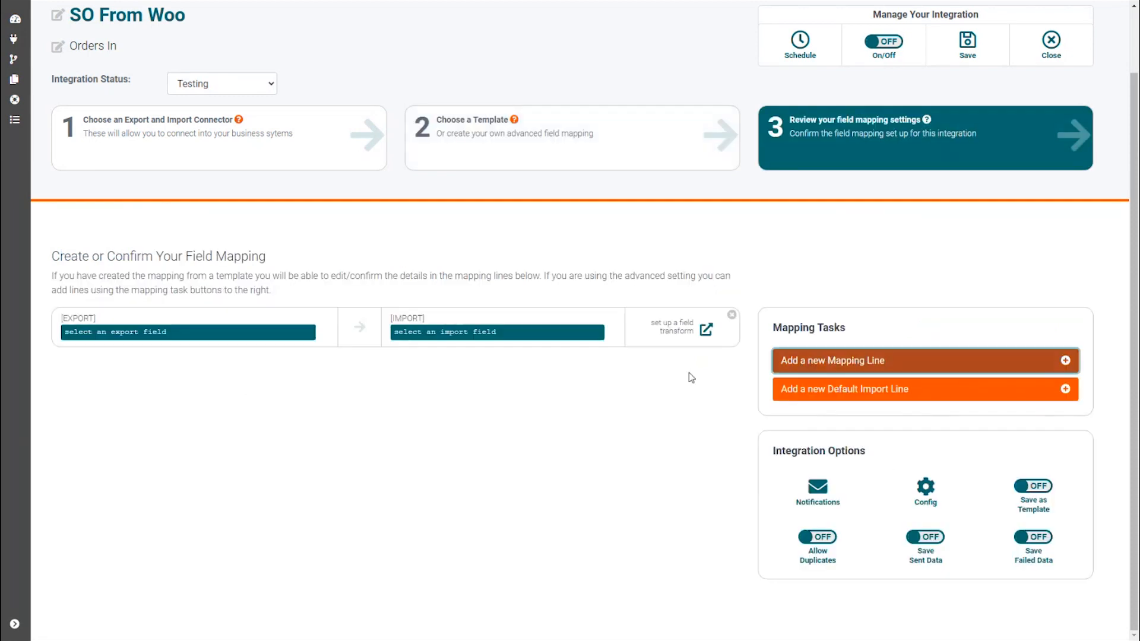
pyautogui.click(883, 365)
pyautogui.click(882, 365)
# Step: Map the Customers export field first_name to the Customer import field FirstName on the first mapping line
pyautogui.click(176, 334)
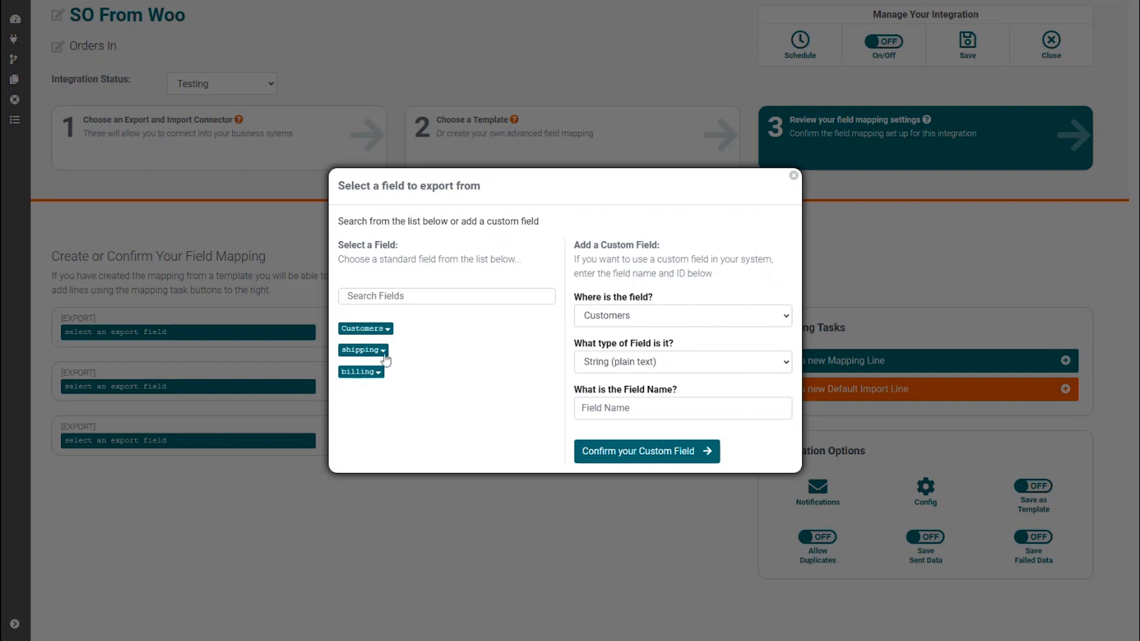
pyautogui.click(364, 329)
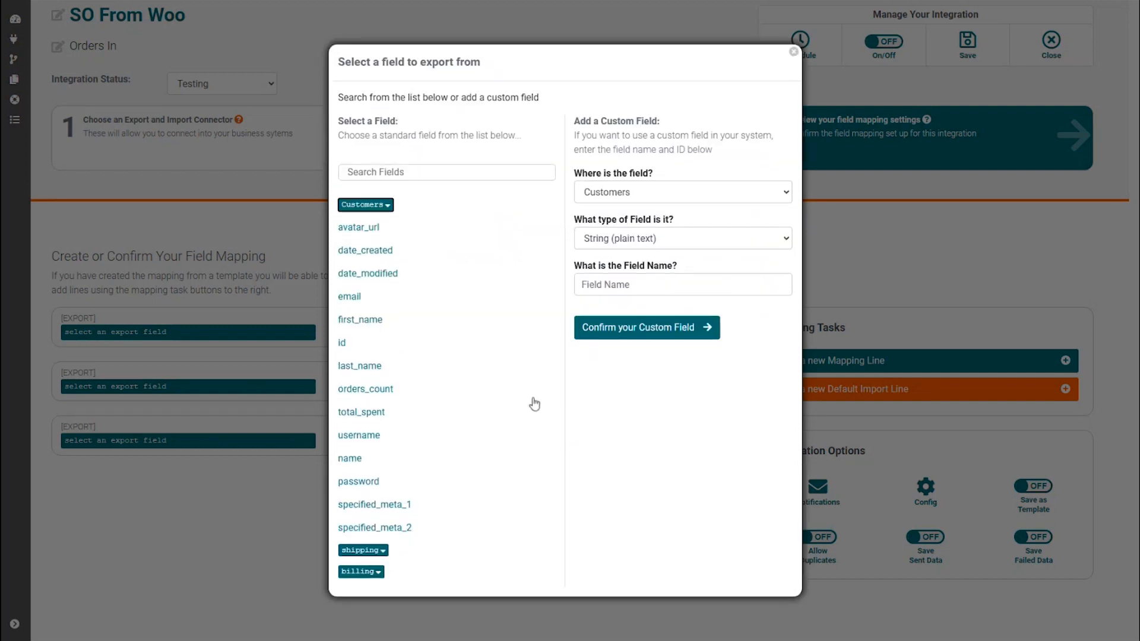
pyautogui.click(351, 320)
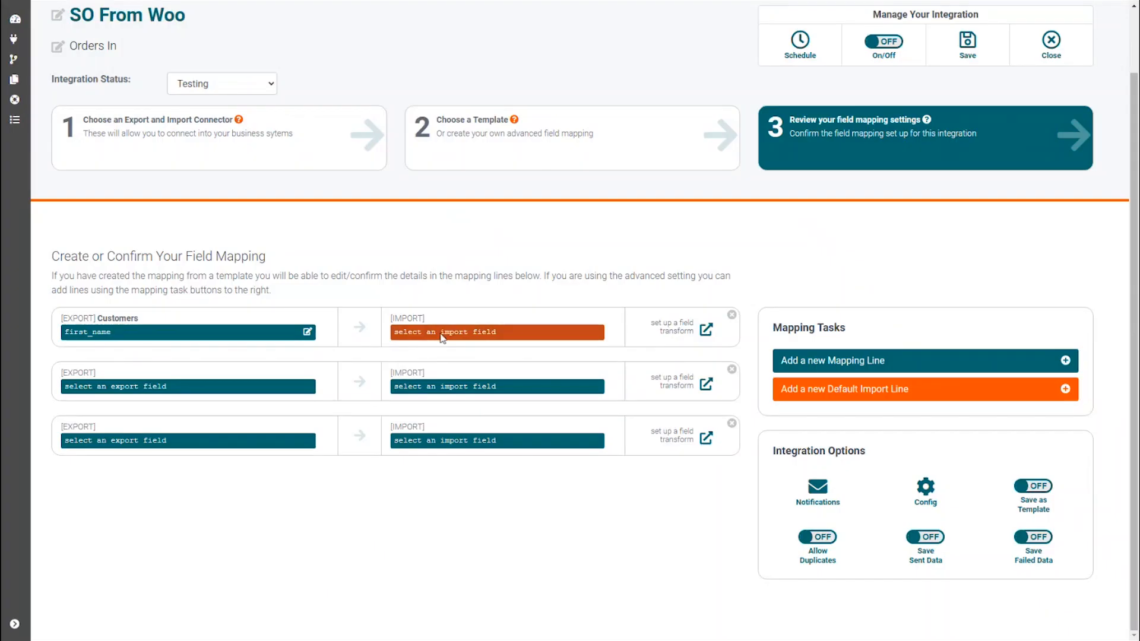
pyautogui.click(441, 336)
pyautogui.click(350, 329)
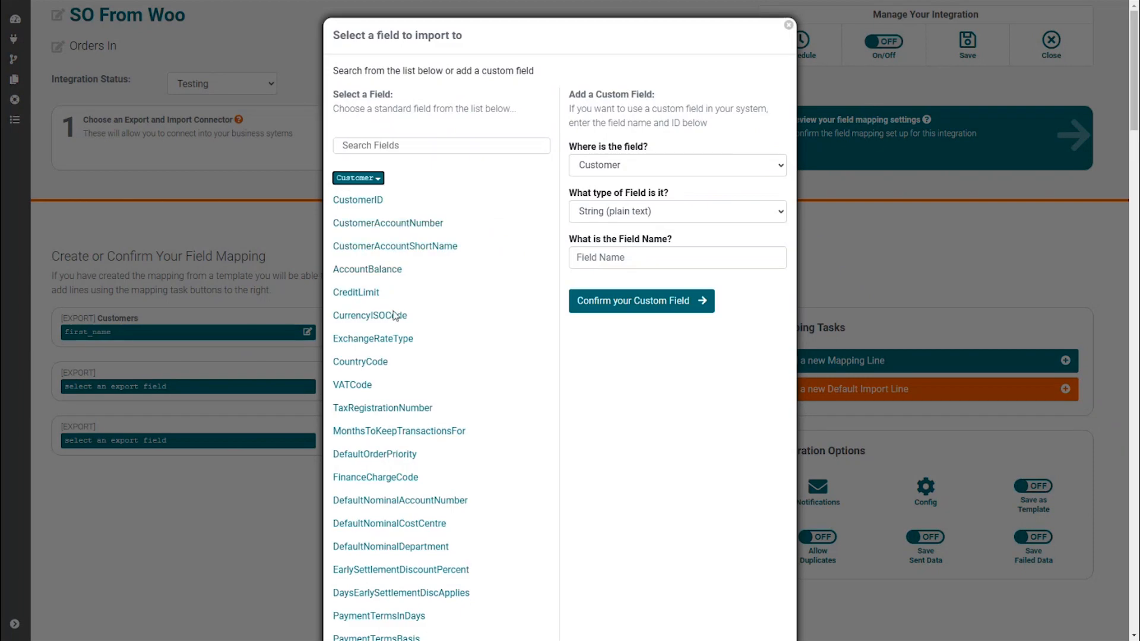
pyautogui.scroll(-1, 402, 362)
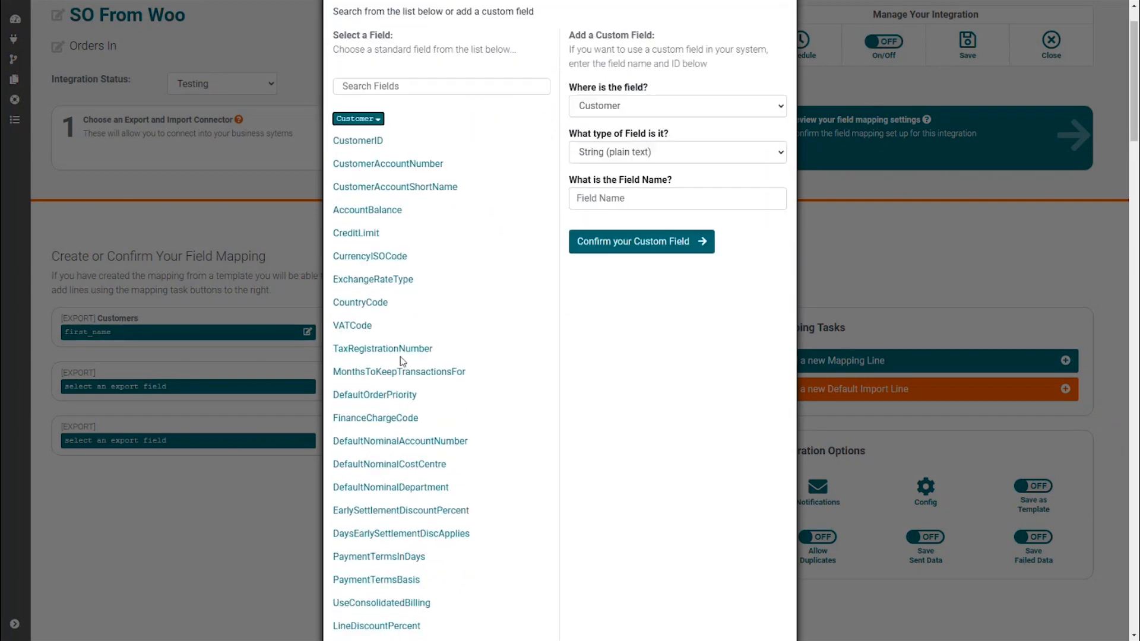
pyautogui.click(366, 88)
pyautogui.write('first')
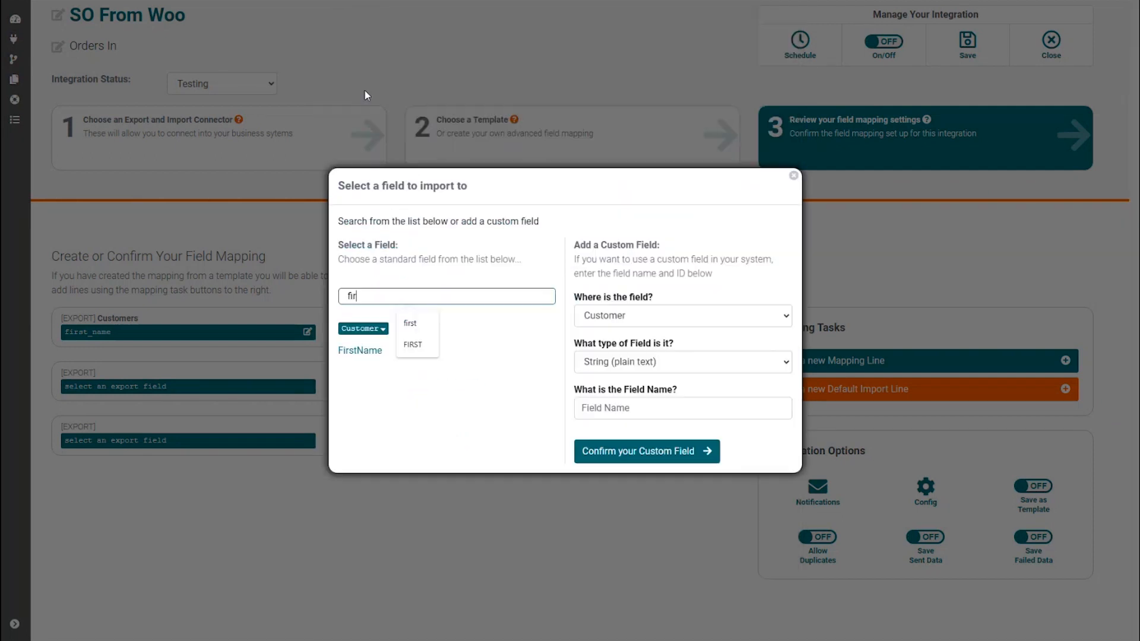
pyautogui.click(365, 351)
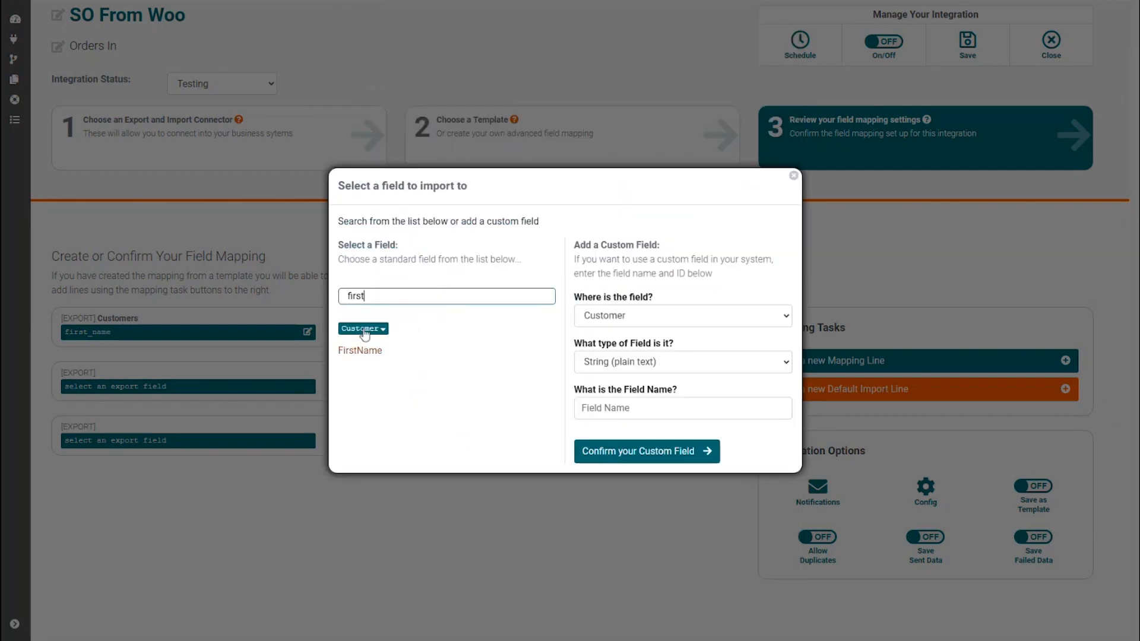
pyautogui.click(361, 352)
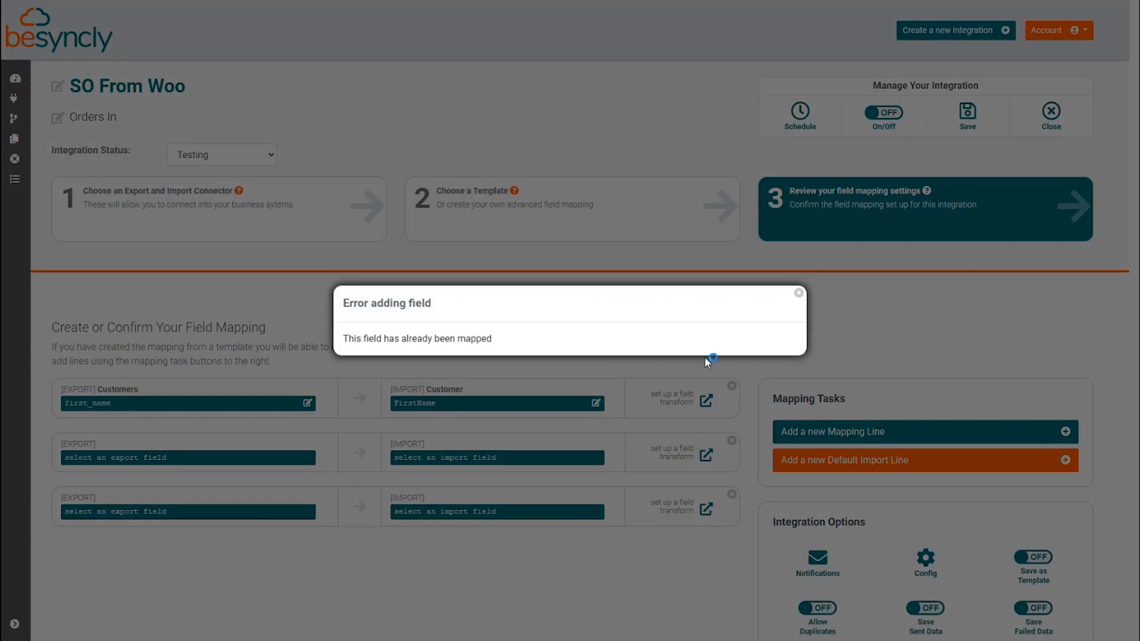
pyautogui.click(796, 295)
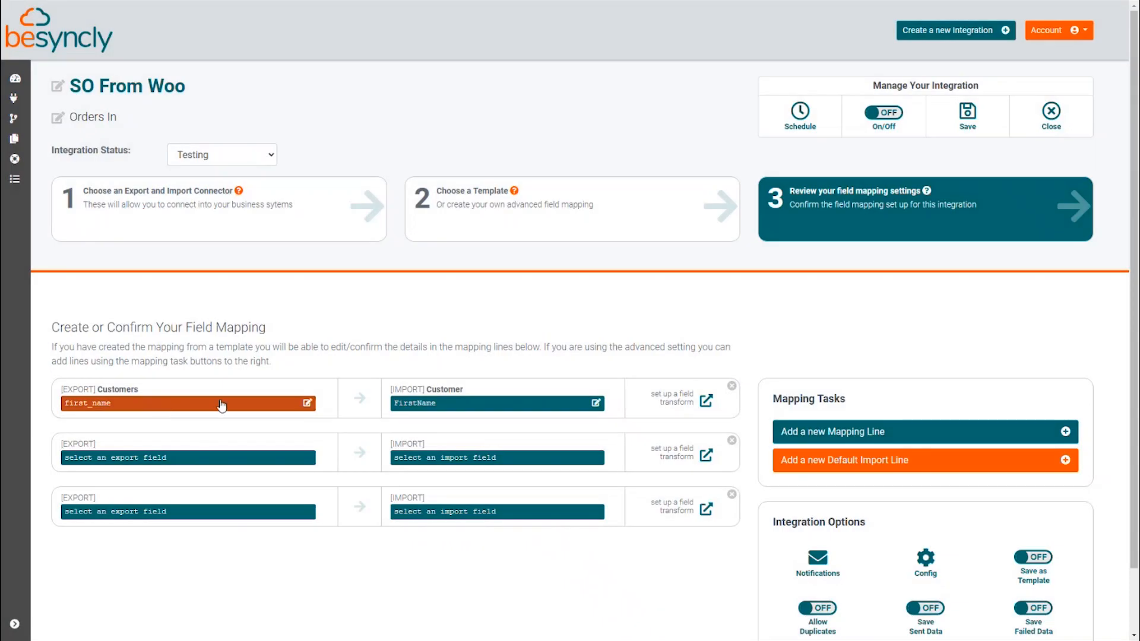
# Step: Map the Customers export field id to the Customer import field CustomerID on the second mapping line
pyautogui.click(139, 458)
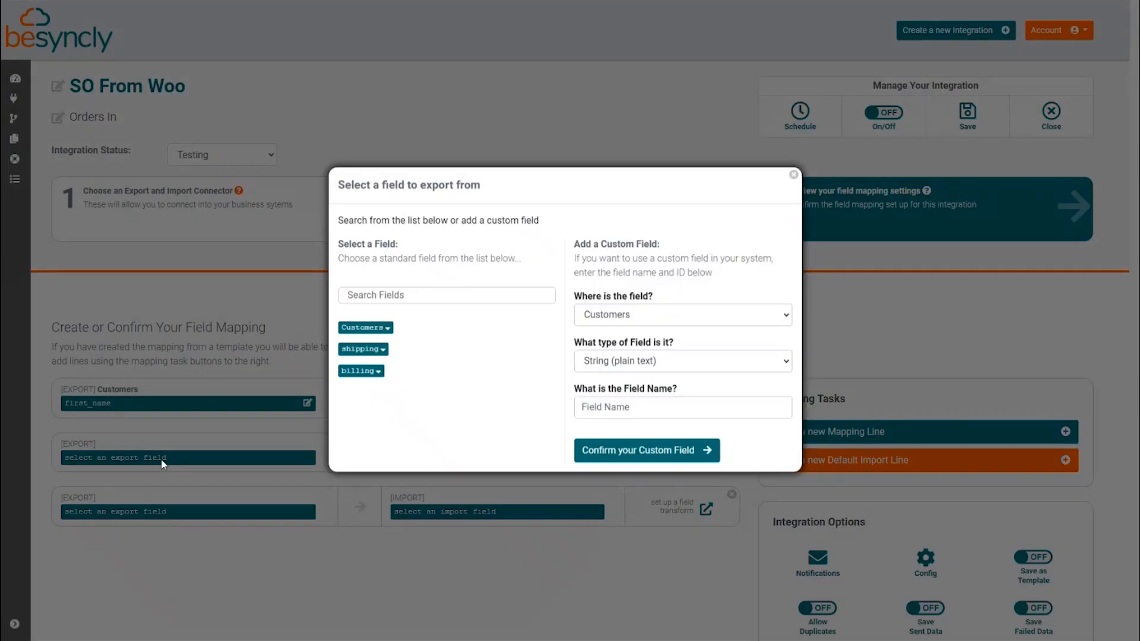
pyautogui.click(352, 332)
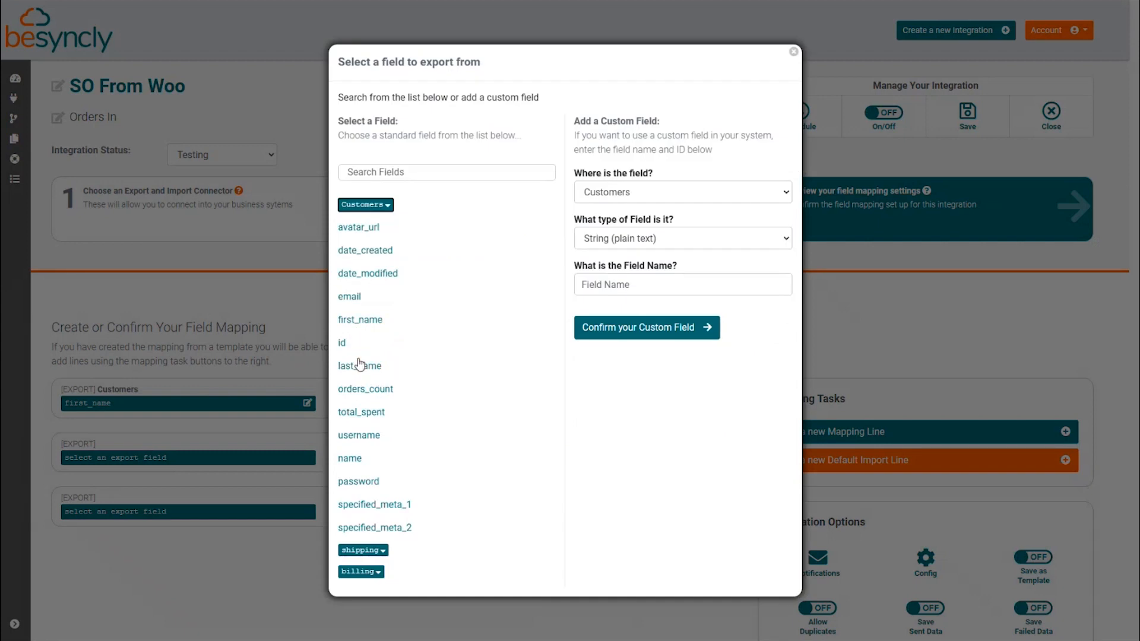
pyautogui.click(343, 346)
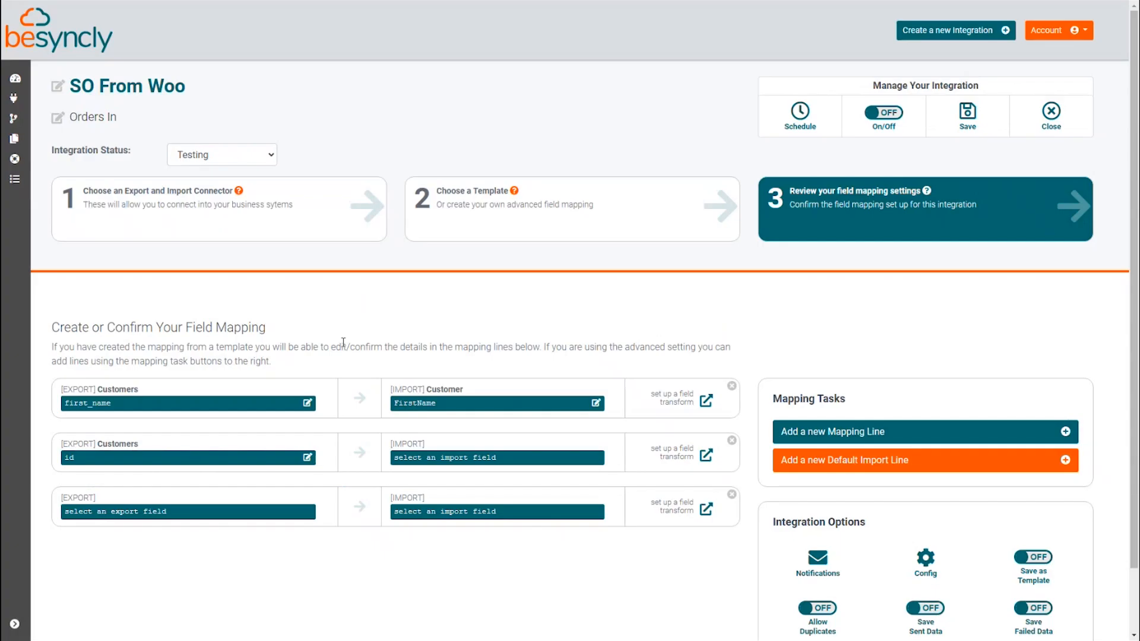
pyautogui.click(442, 458)
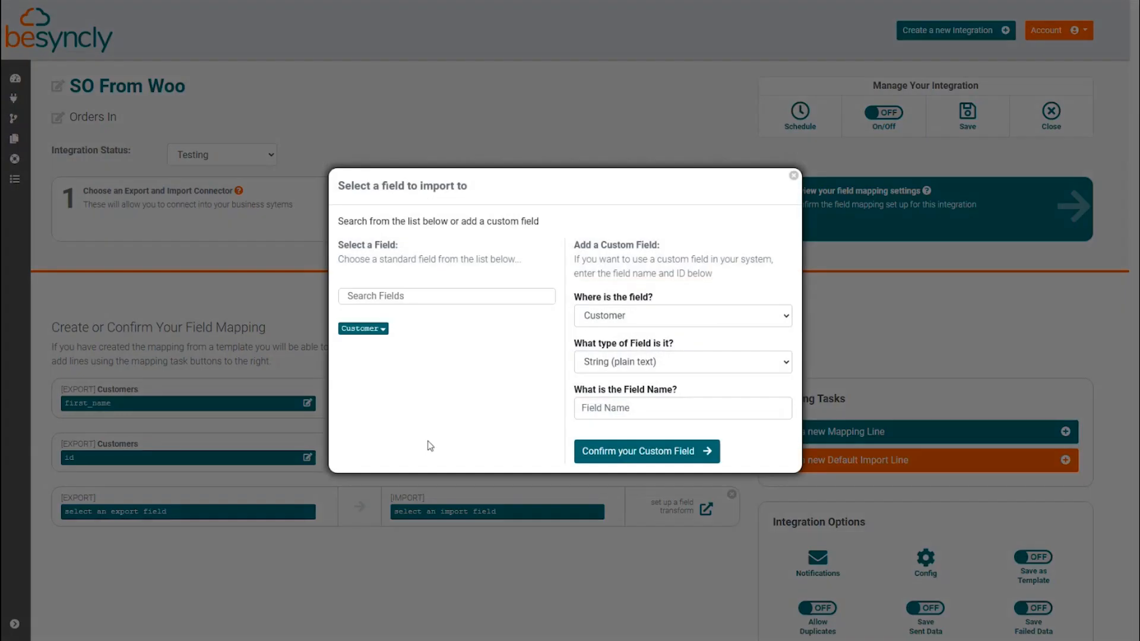
pyautogui.click(370, 330)
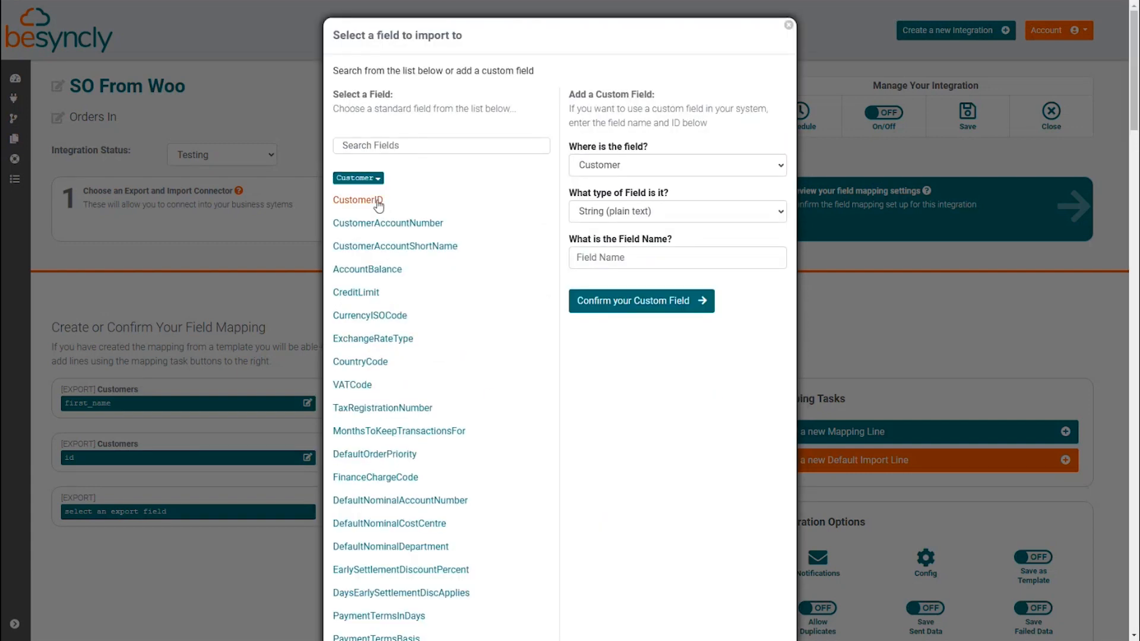
pyautogui.click(374, 202)
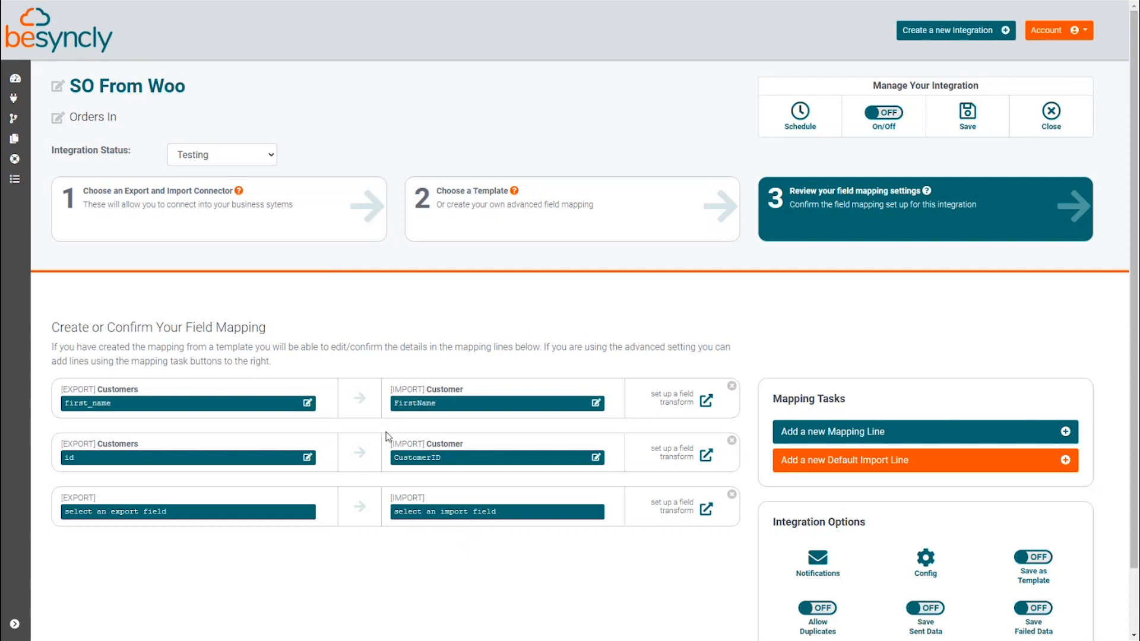
# Step: Add two default import lines below the mapping lines and start entering the first one's default value
pyautogui.click(842, 466)
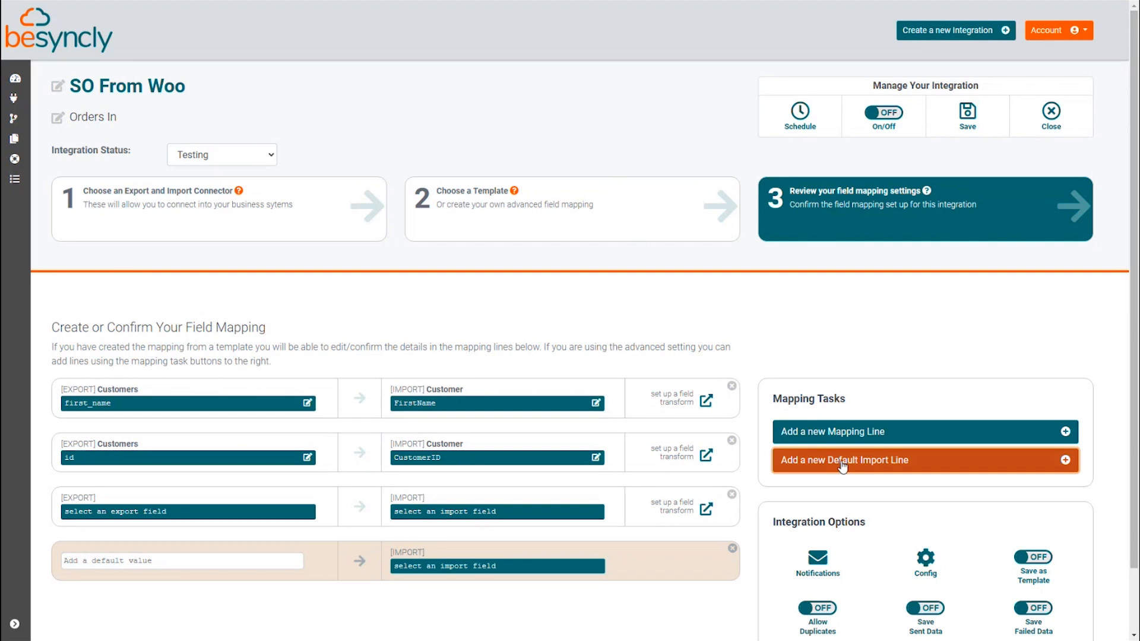
pyautogui.click(843, 466)
pyautogui.scroll(-1, 416, 564)
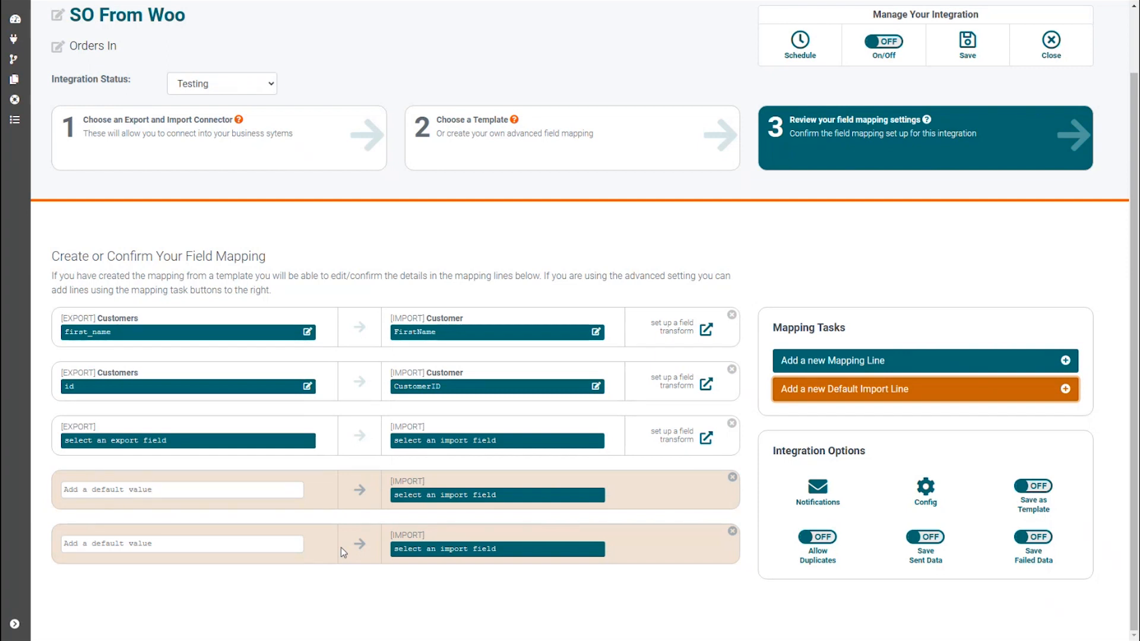
pyautogui.click(158, 490)
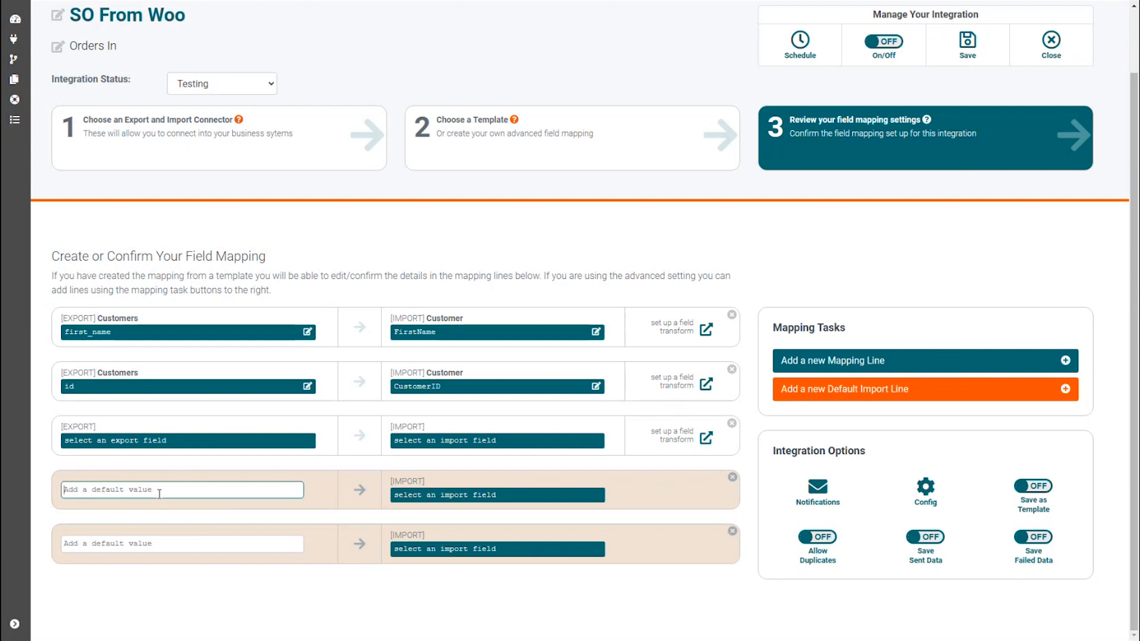
# Step: Go to the list of integrations and open Ace On Woo Orders for editing
pyautogui.moveTo(15, 58)
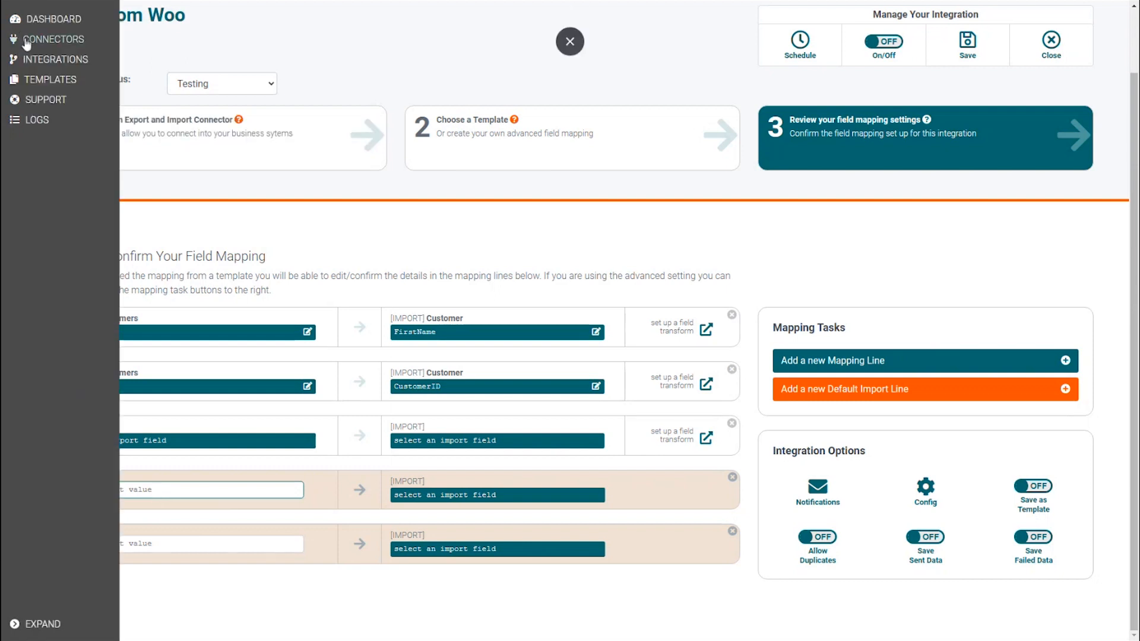
pyautogui.click(62, 60)
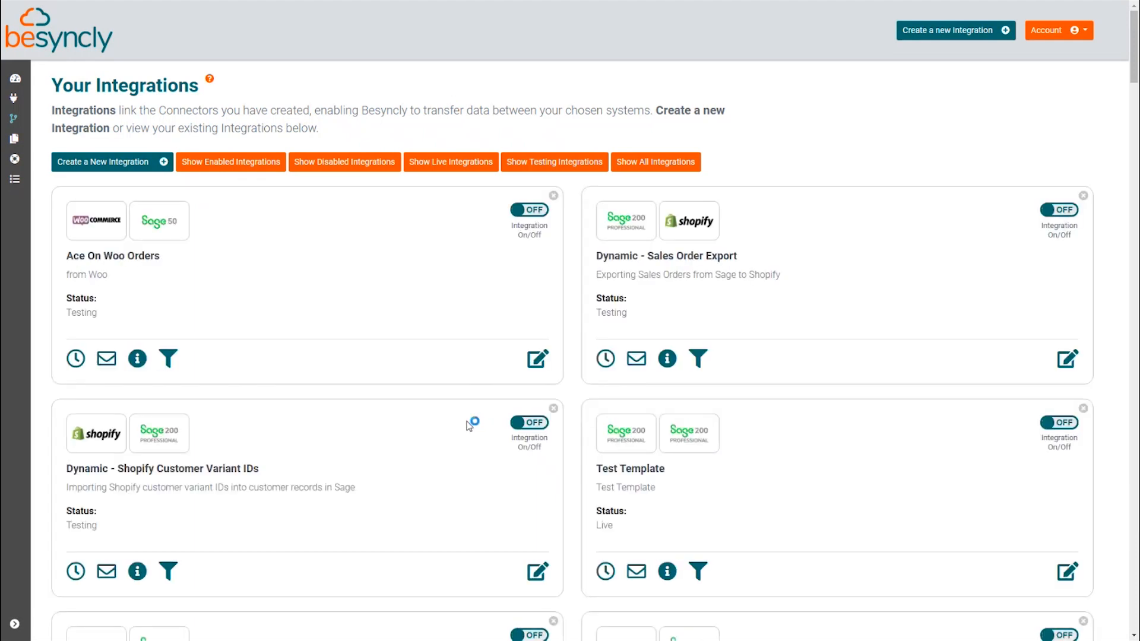
pyautogui.click(537, 364)
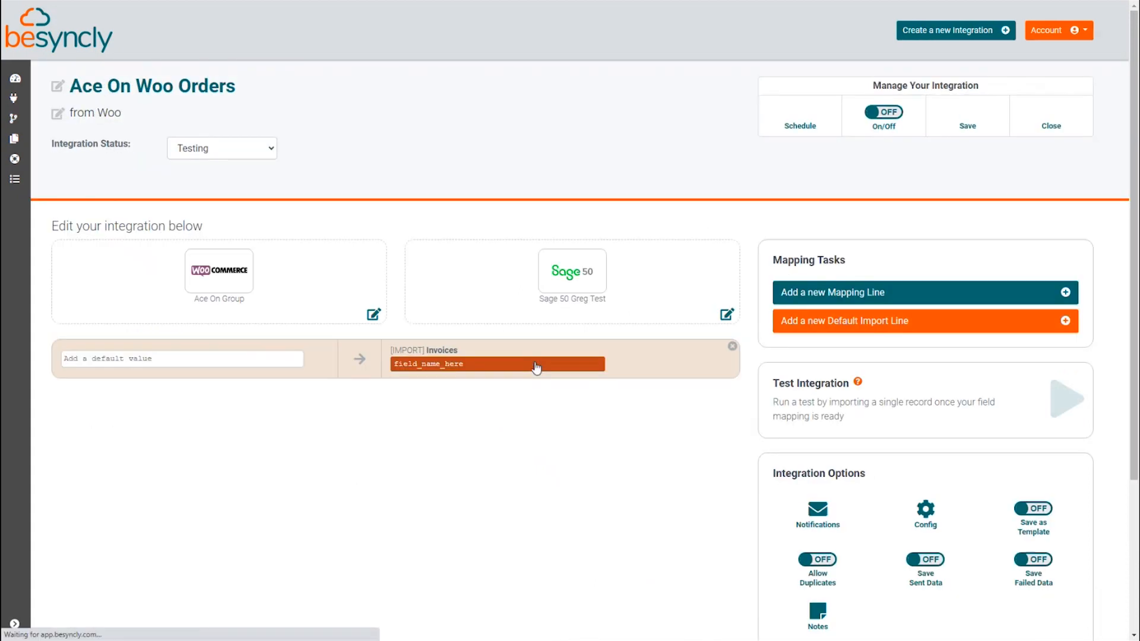
# Step: Examine the Ace On Woo Orders field mappings, from order, shipping and billing fields through line items to the default import values
pyautogui.scroll(-3, 238, 447)
pyautogui.scroll(-4, 246, 446)
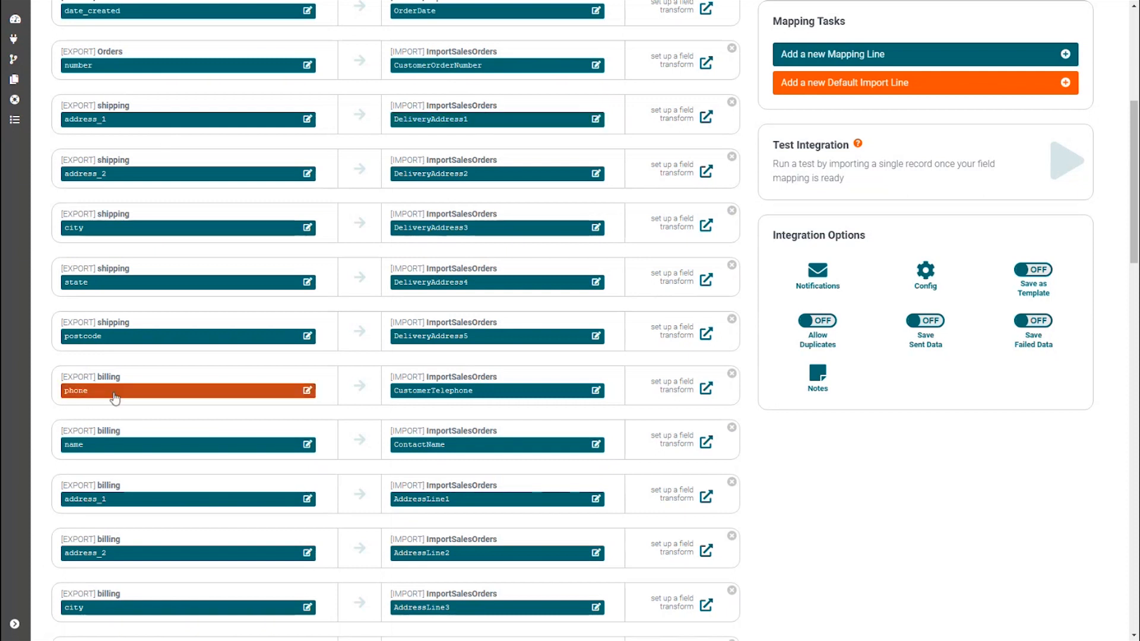
pyautogui.scroll(-2, 491, 392)
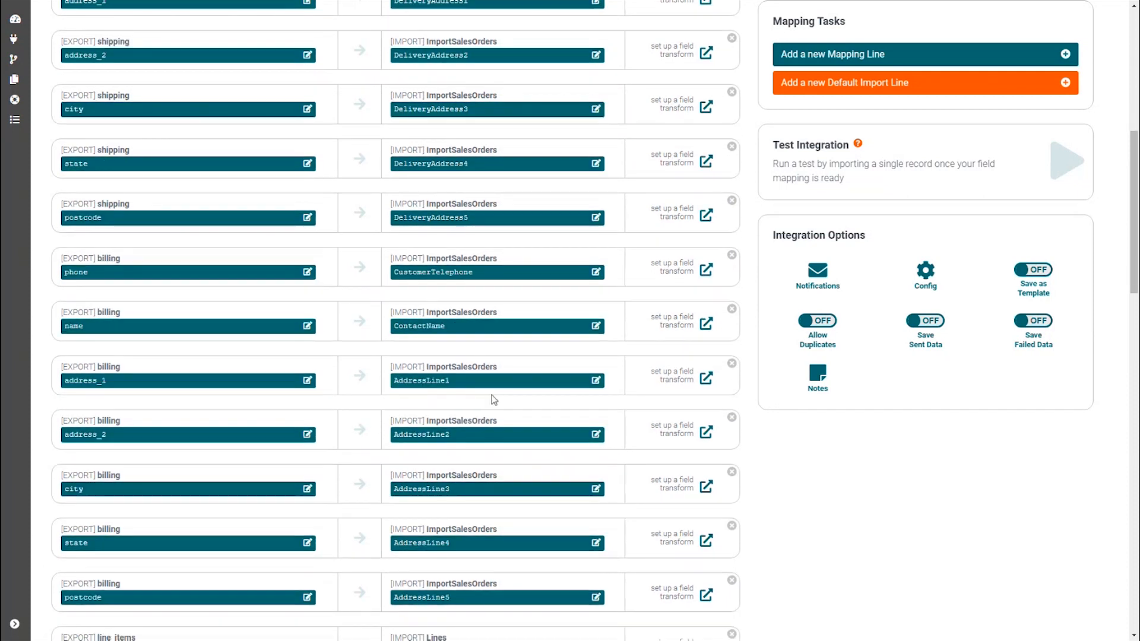
pyautogui.scroll(-2, 492, 395)
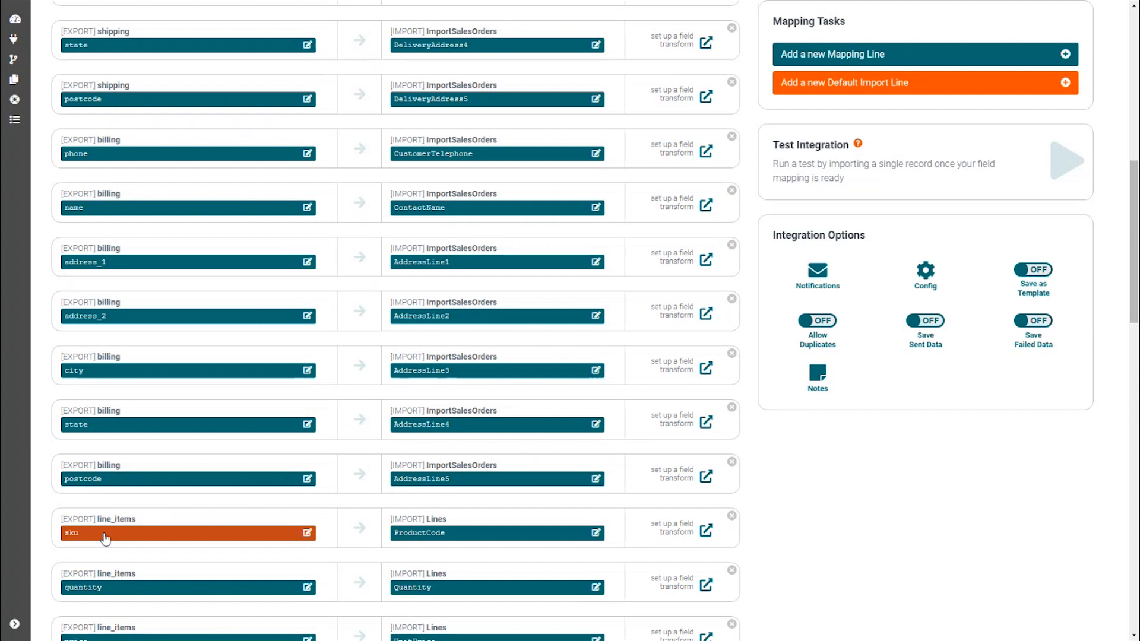
pyautogui.scroll(-1, 115, 525)
pyautogui.scroll(-2, 115, 524)
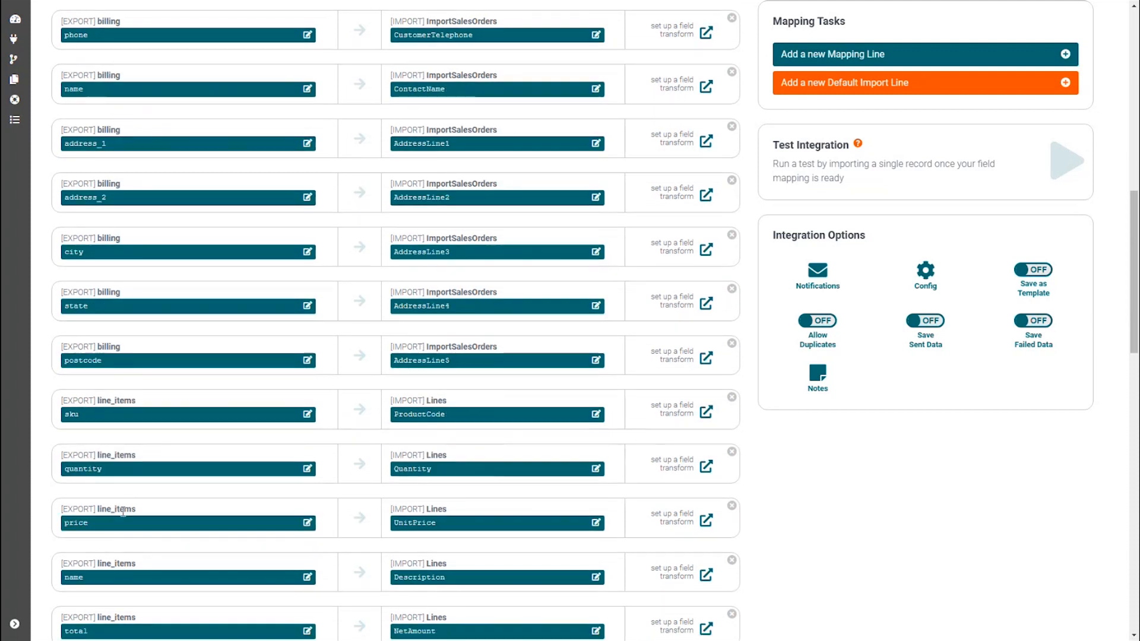
pyautogui.scroll(-2, 102, 522)
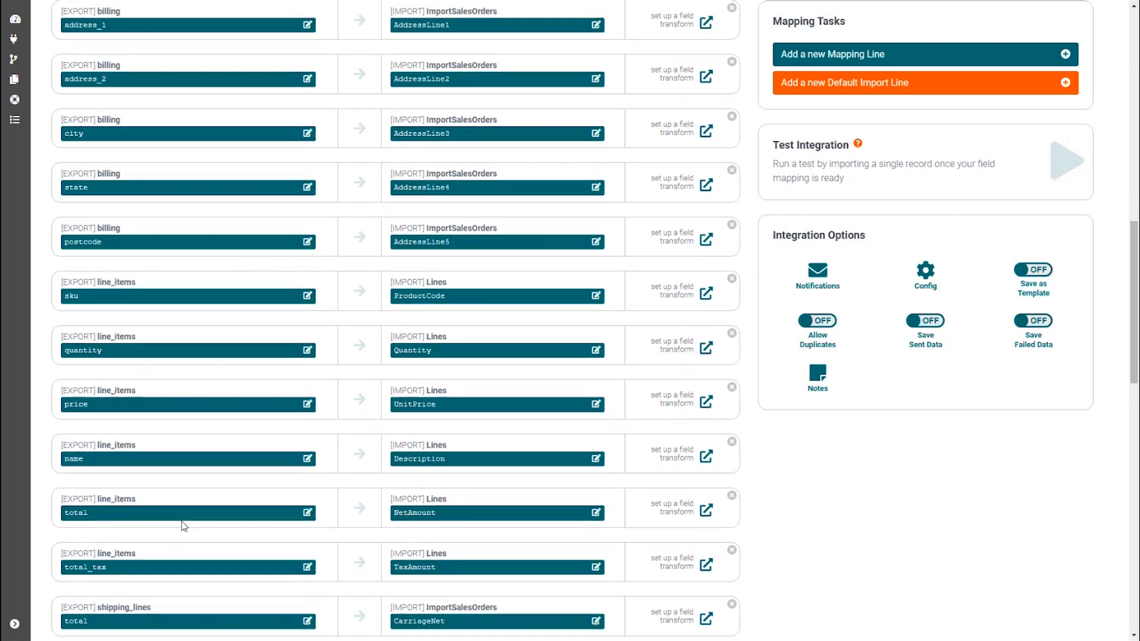
pyautogui.scroll(-1, 377, 518)
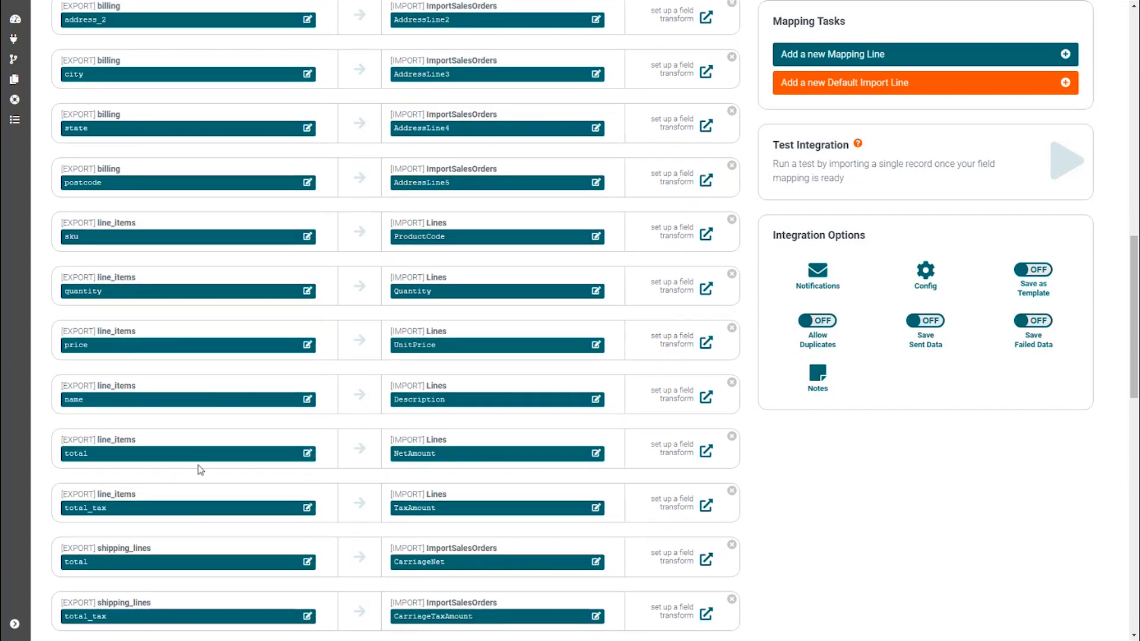
pyautogui.scroll(-6, 388, 430)
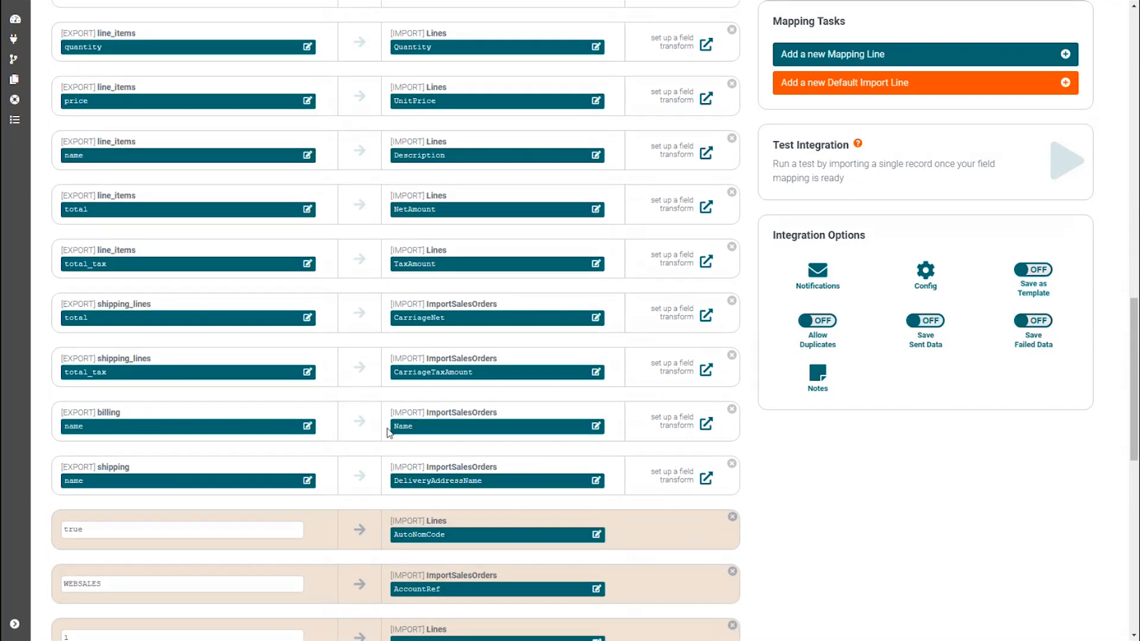
pyautogui.scroll(-2, 387, 429)
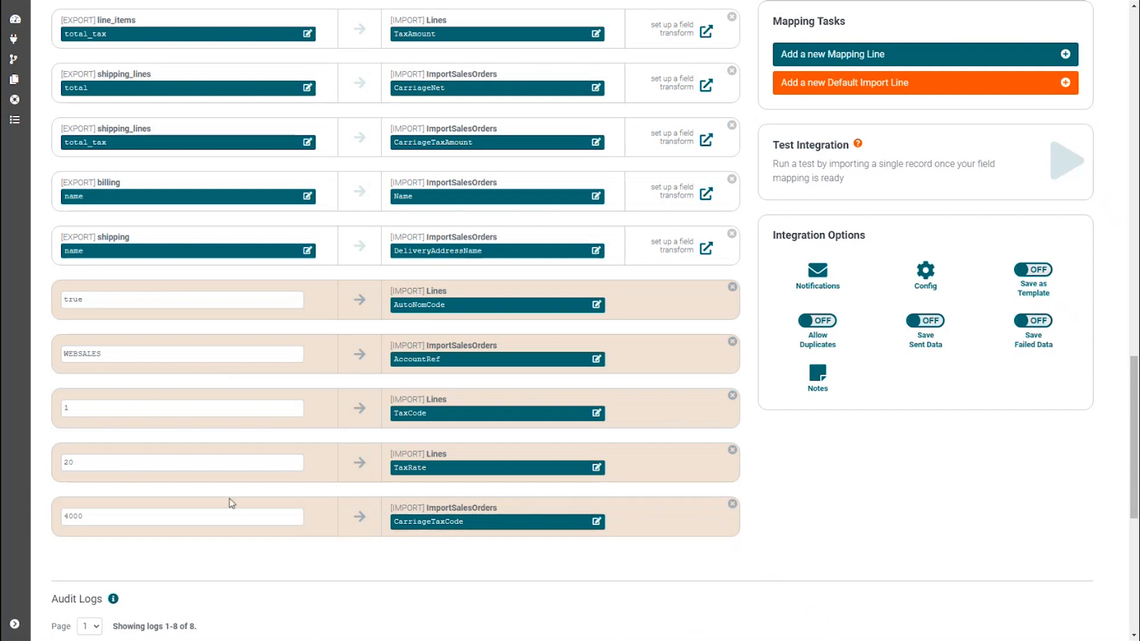
pyautogui.scroll(-1, 229, 501)
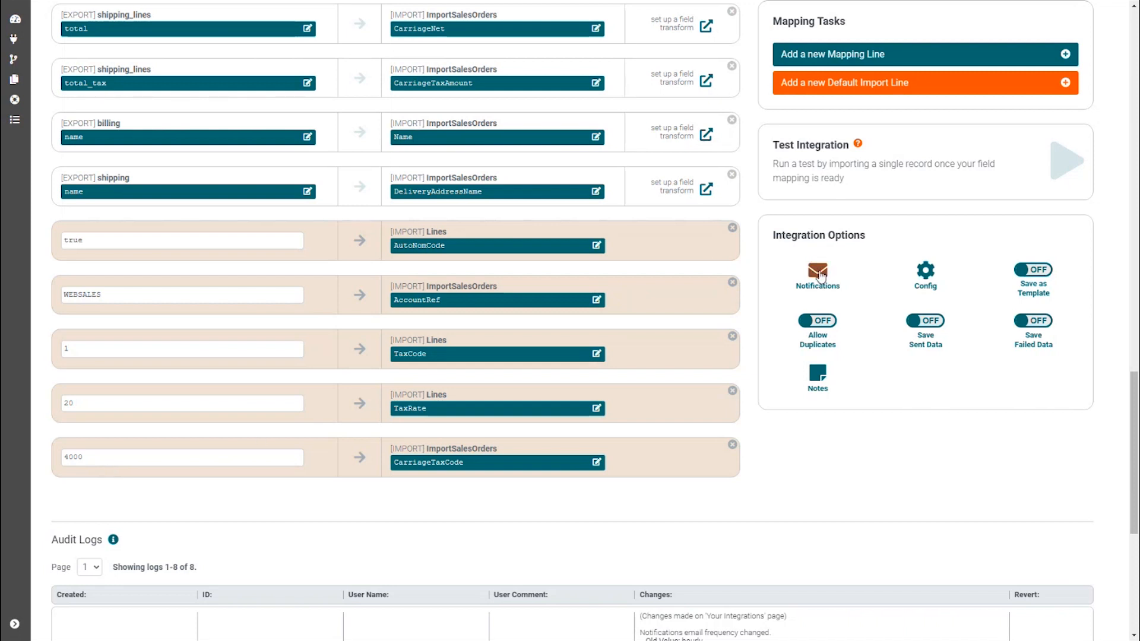
# Step: Turn on hourly failure notifications for Ace On Woo Orders and enter the contact's e-mail as the notification address
pyautogui.click(818, 270)
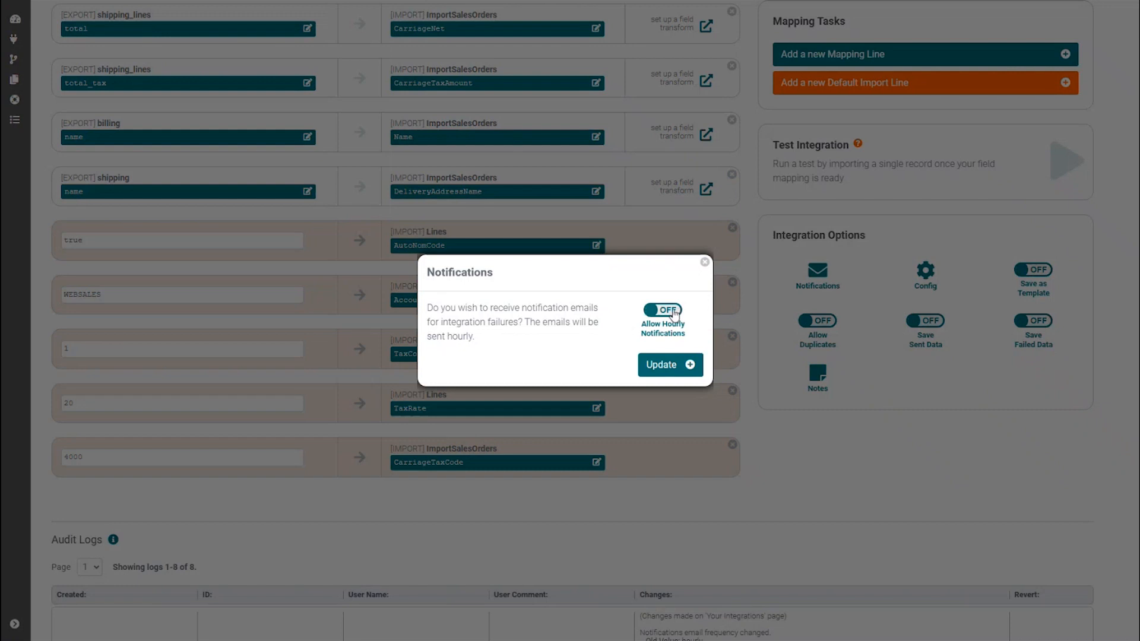
pyautogui.click(674, 310)
pyautogui.click(556, 354)
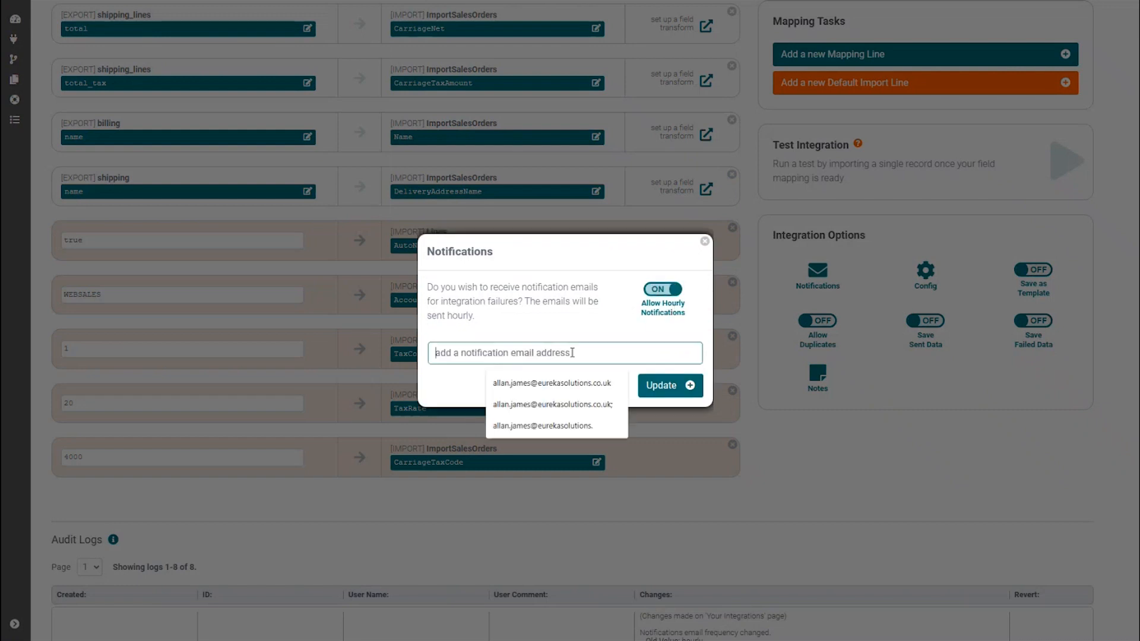
pyautogui.click(556, 385)
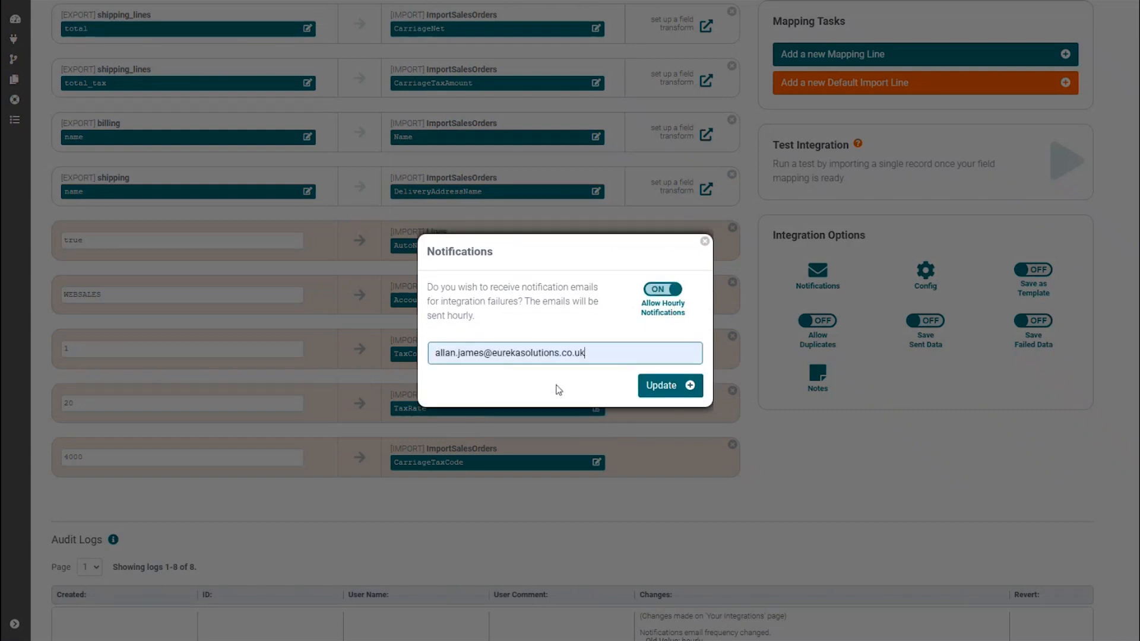
pyautogui.click(662, 393)
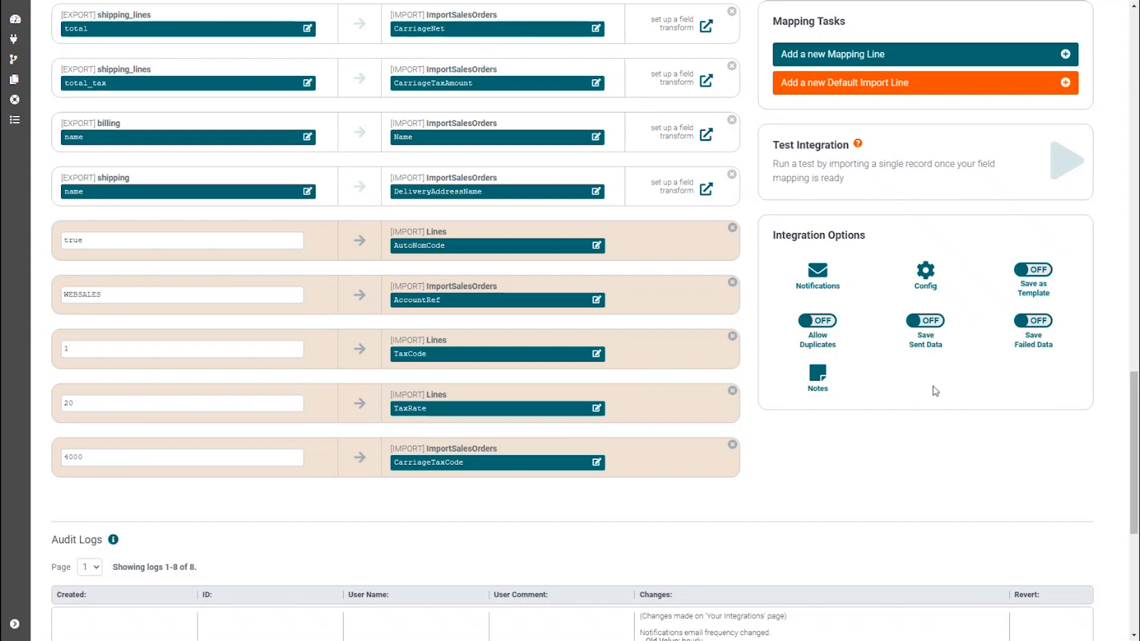
# Step: View the integration's workflow configuration and dismiss it
pyautogui.click(926, 272)
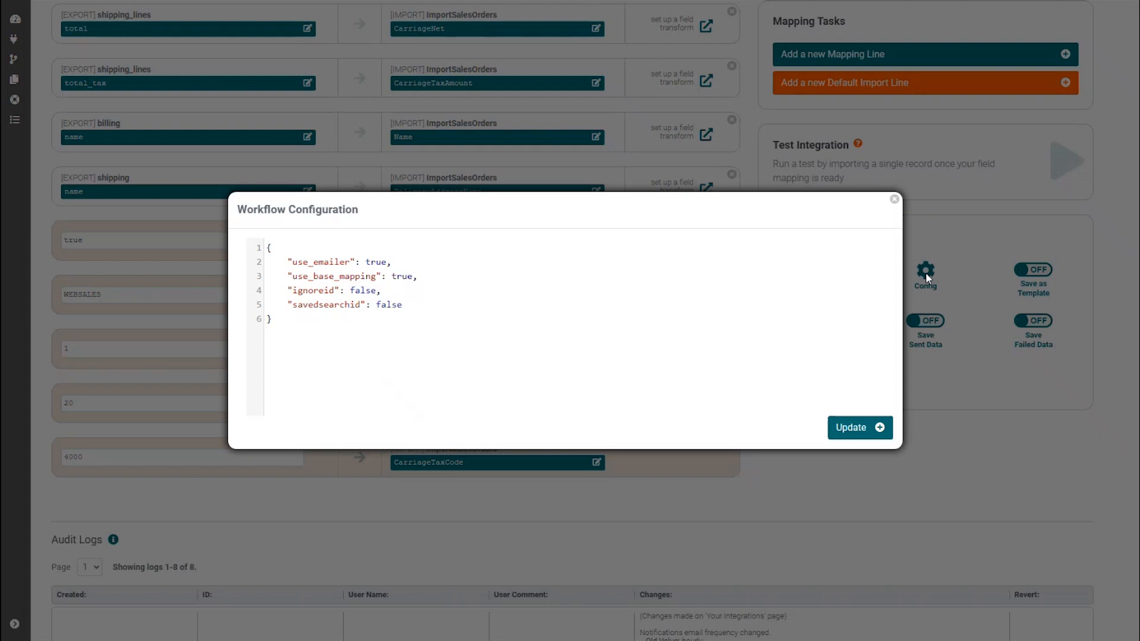
pyautogui.click(900, 205)
# Step: Open the integration's schedule and set the incremental run interval to Every 1 hour
pyautogui.scroll(5, 898, 203)
pyautogui.scroll(6, 899, 203)
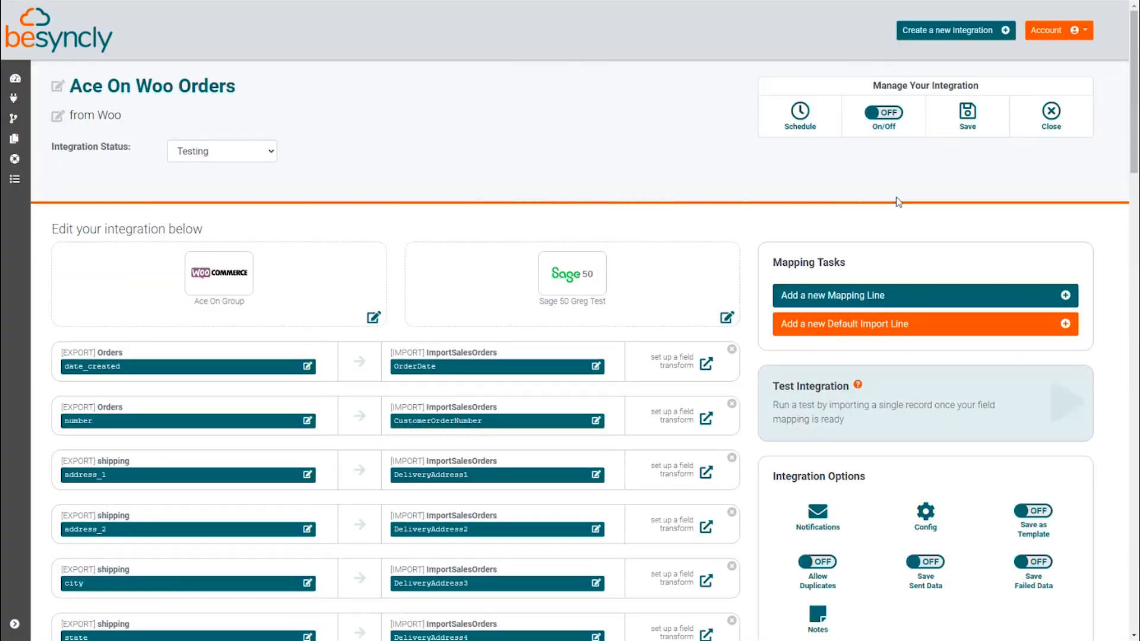
pyautogui.click(801, 113)
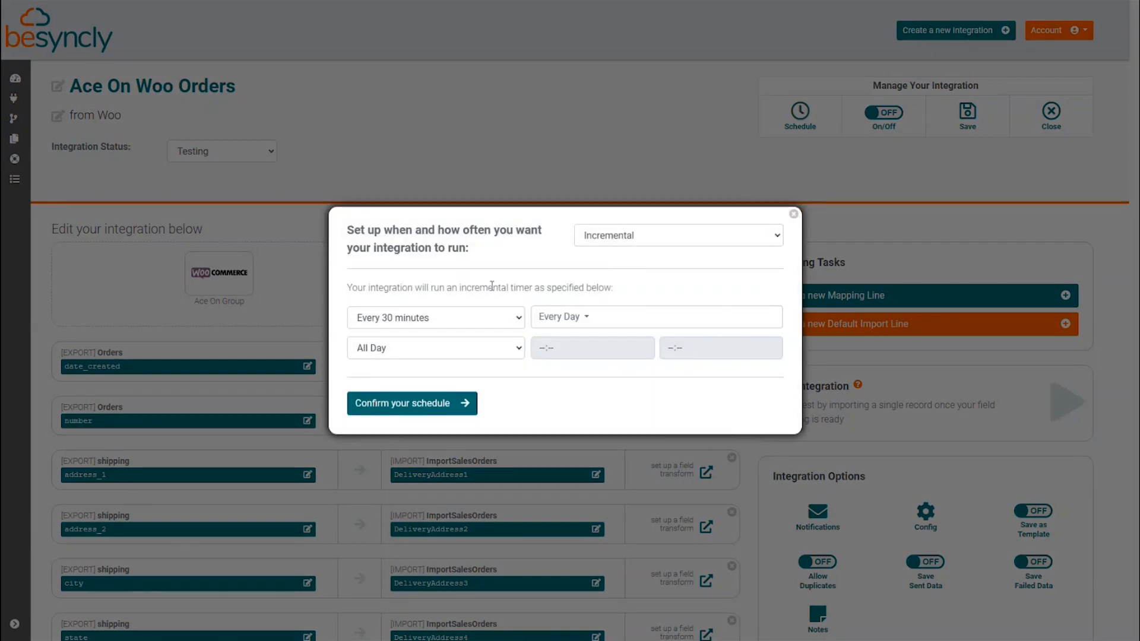
pyautogui.click(520, 319)
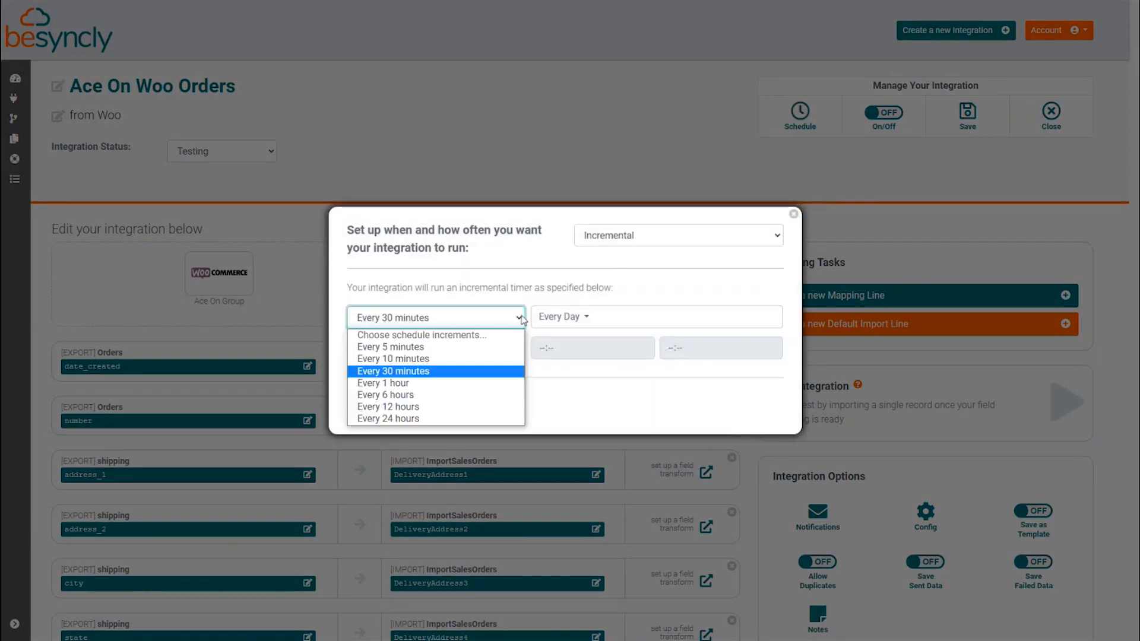
pyautogui.click(461, 387)
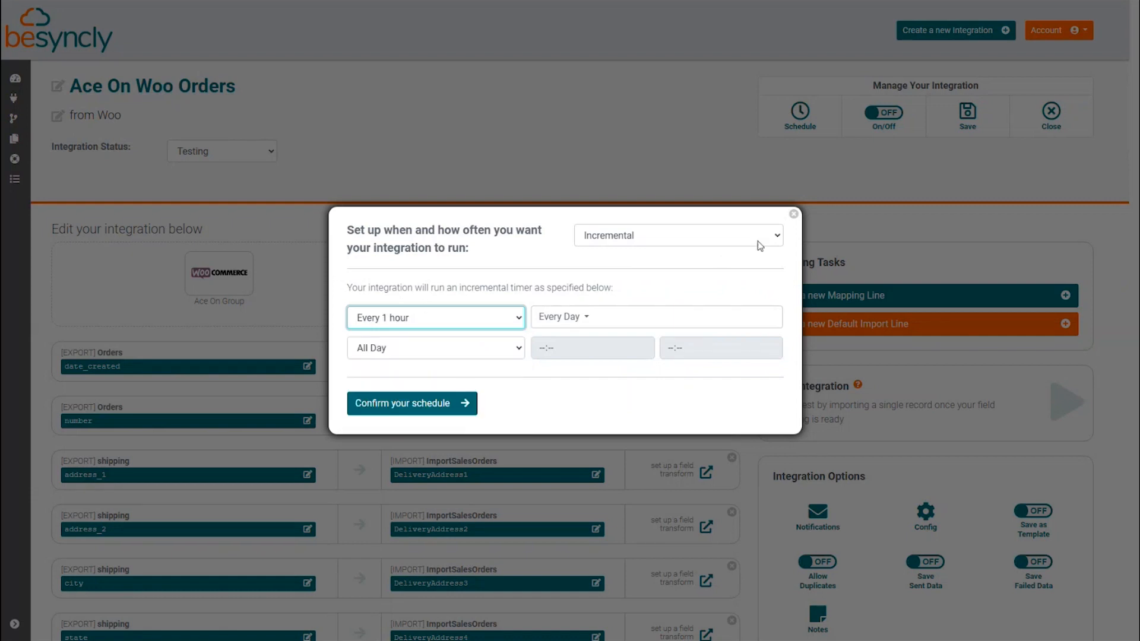
# Step: Switch the schedule type to Scheduled by Day of Week and add a run on Monday at 15:45
pyautogui.click(777, 240)
pyautogui.click(677, 265)
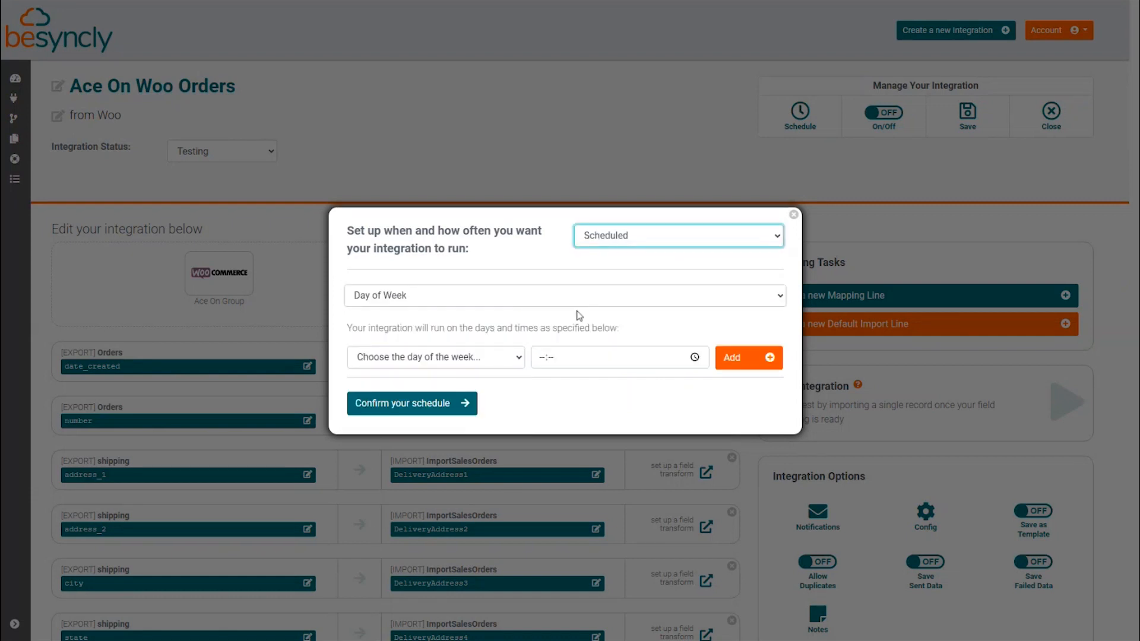
pyautogui.click(454, 297)
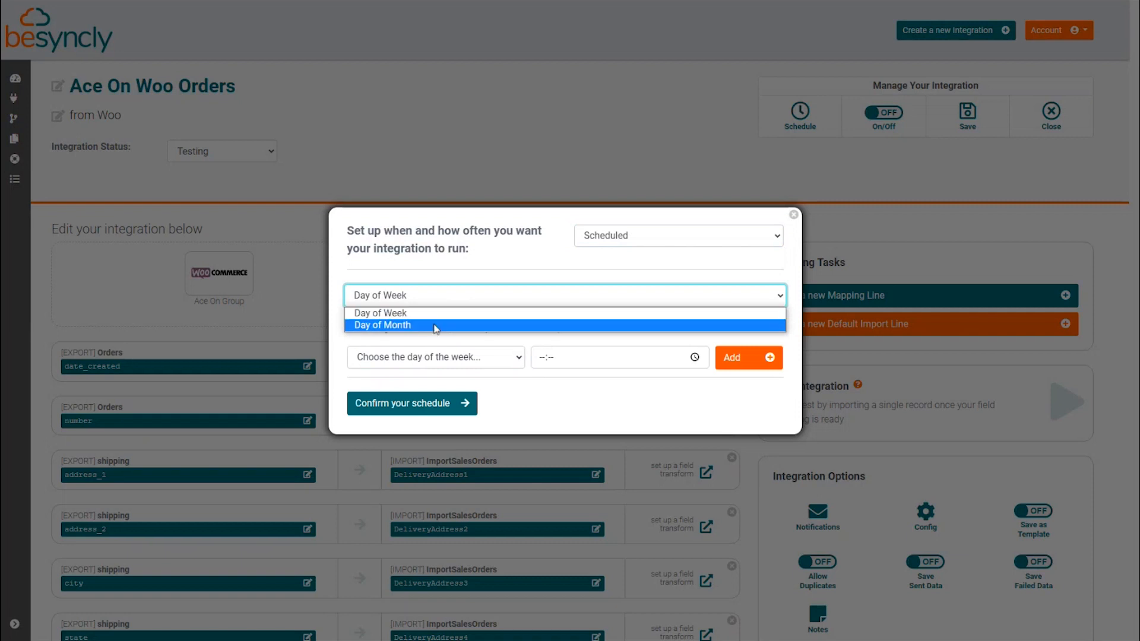
pyautogui.click(433, 318)
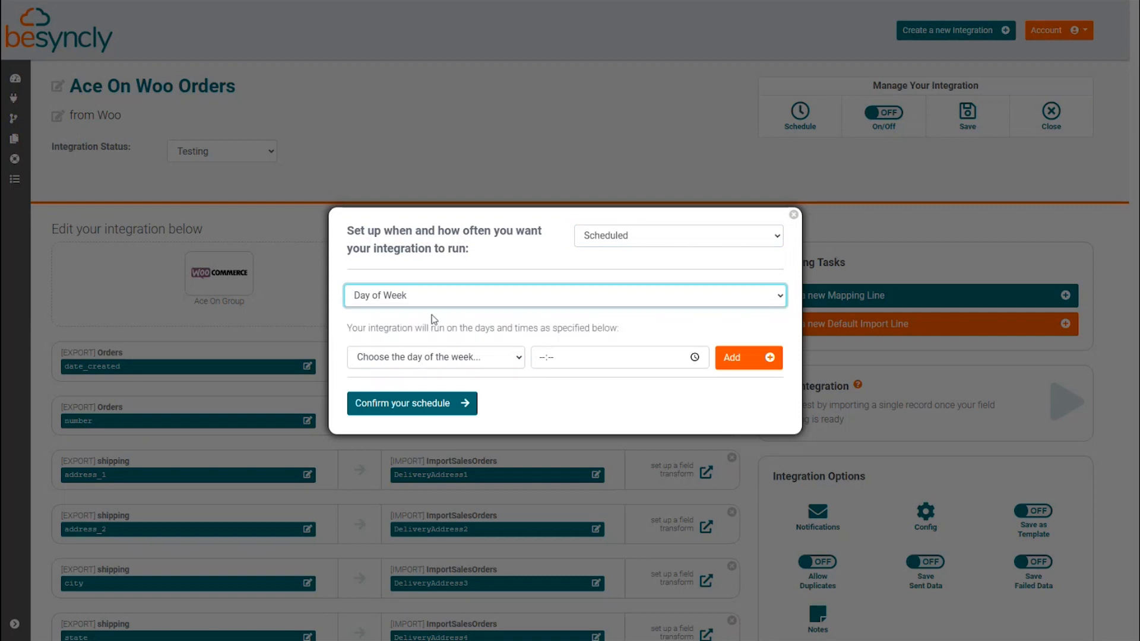
pyautogui.click(520, 360)
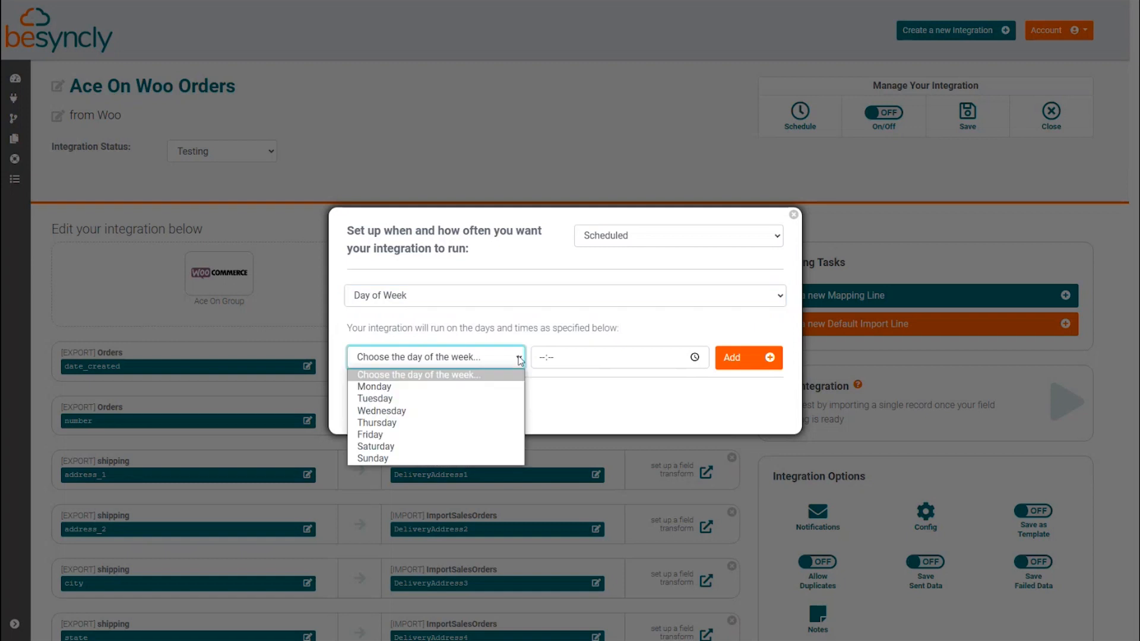
pyautogui.click(472, 389)
pyautogui.click(693, 357)
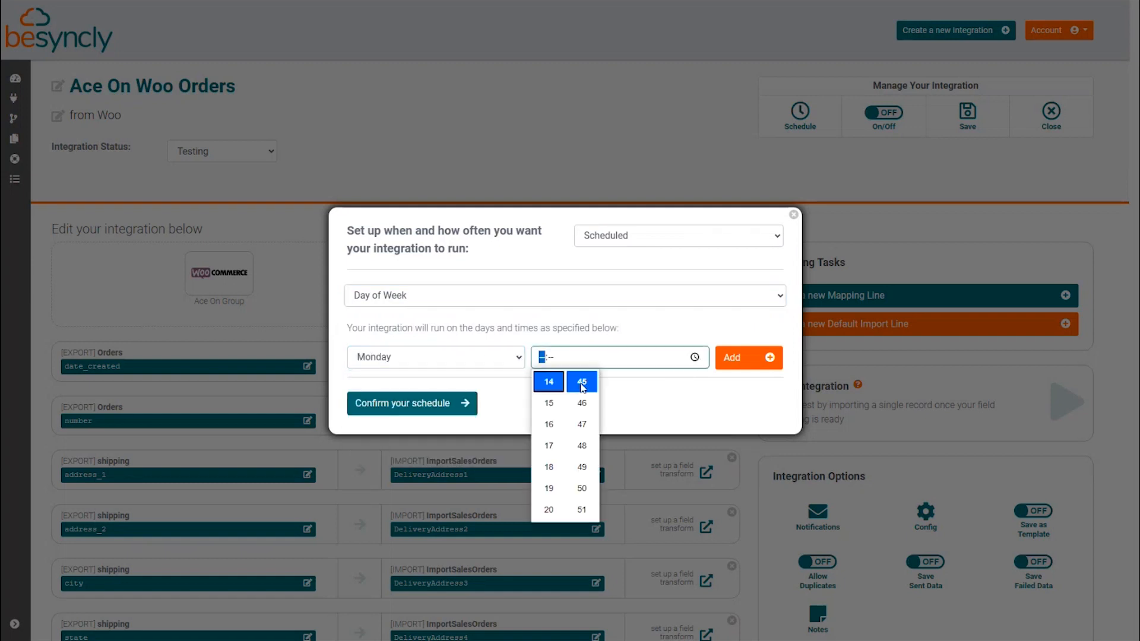
pyautogui.click(725, 358)
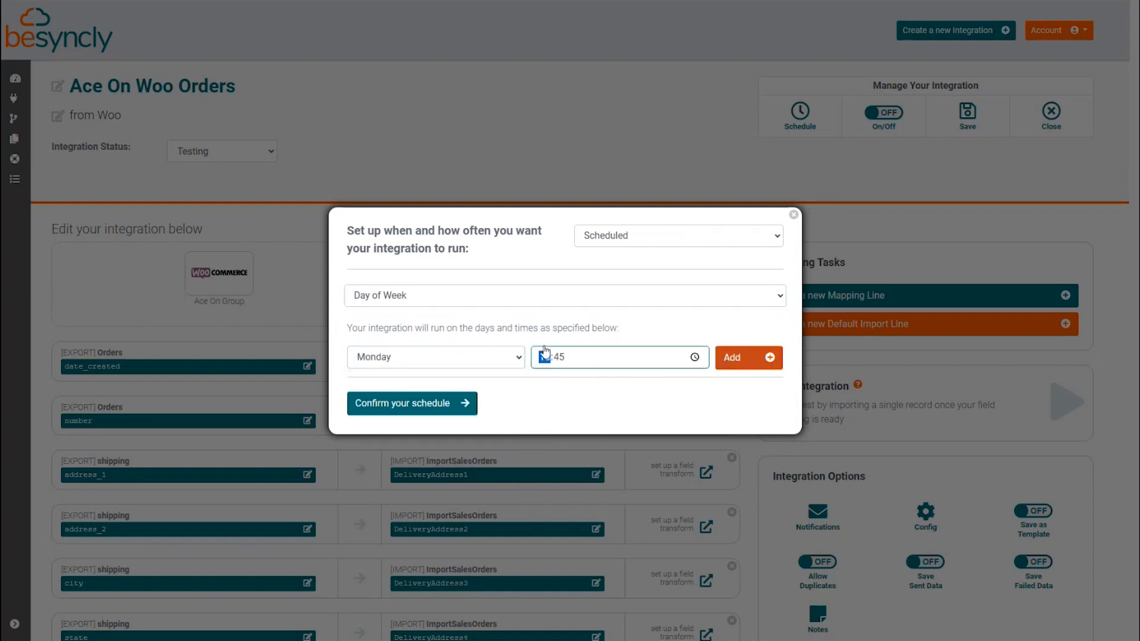
# Step: Add a second weekly run to the schedule on Tuesday at 15:45
pyautogui.click(521, 348)
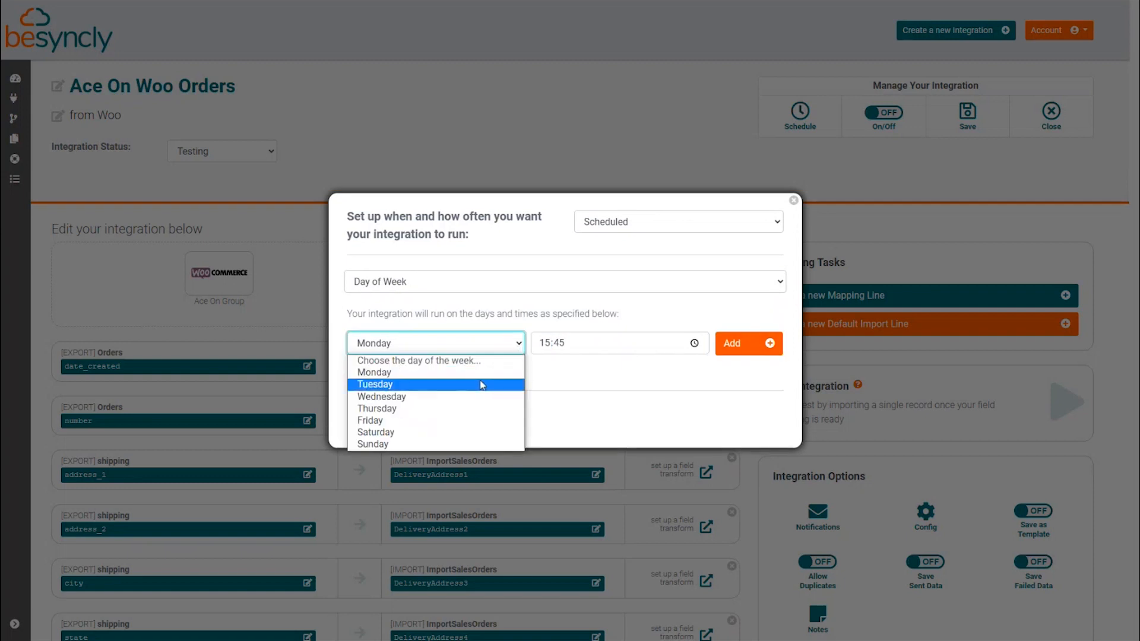
pyautogui.click(483, 386)
pyautogui.click(734, 350)
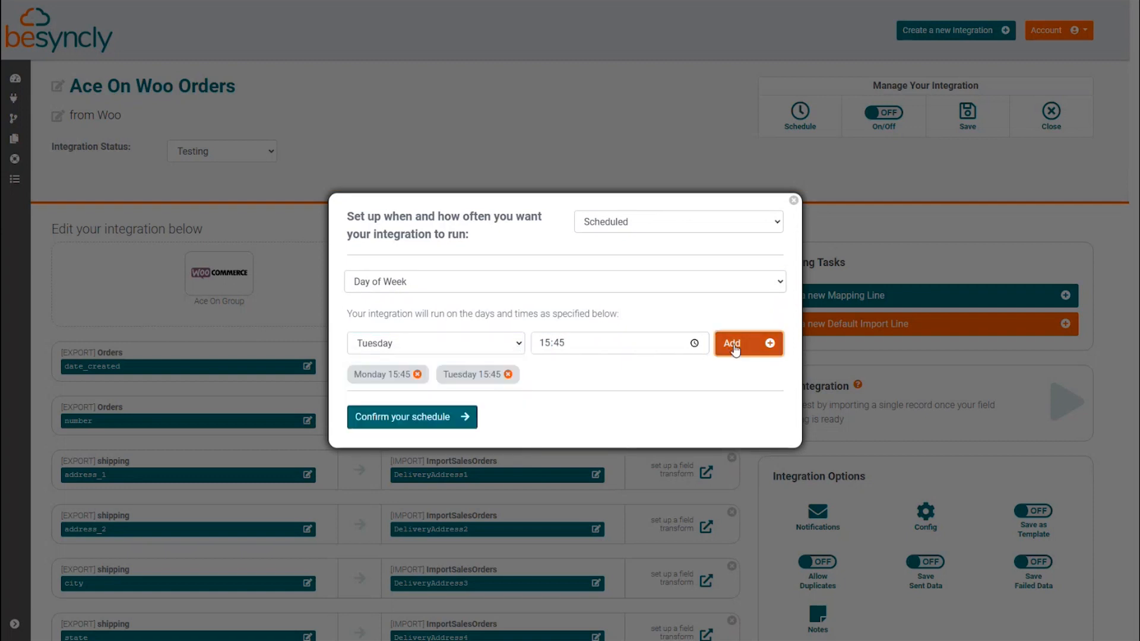
# Step: Switch the schedule to Day of Month, add a run on the 24th at 15:45, and confirm the schedule
pyautogui.click(782, 282)
pyautogui.click(638, 310)
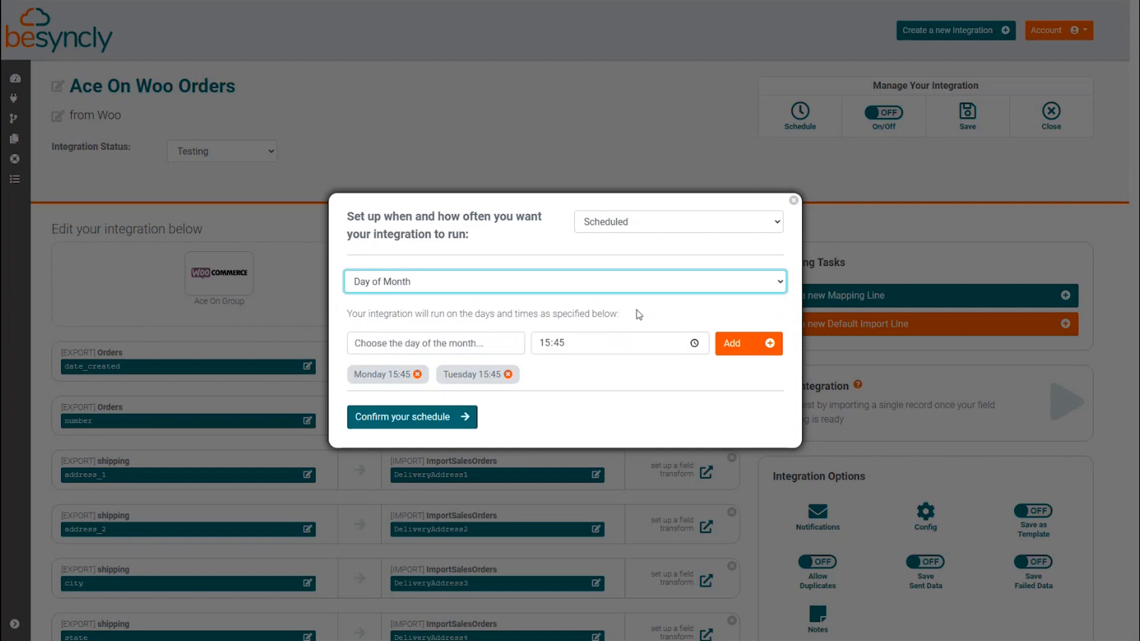
pyautogui.click(505, 343)
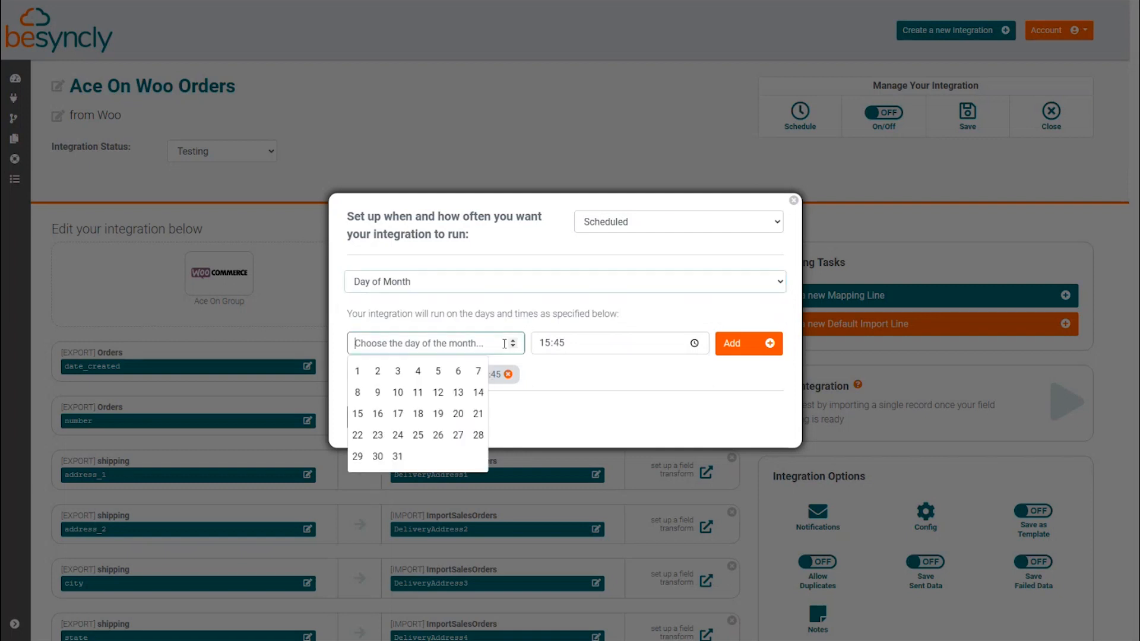
pyautogui.click(398, 434)
pyautogui.click(735, 346)
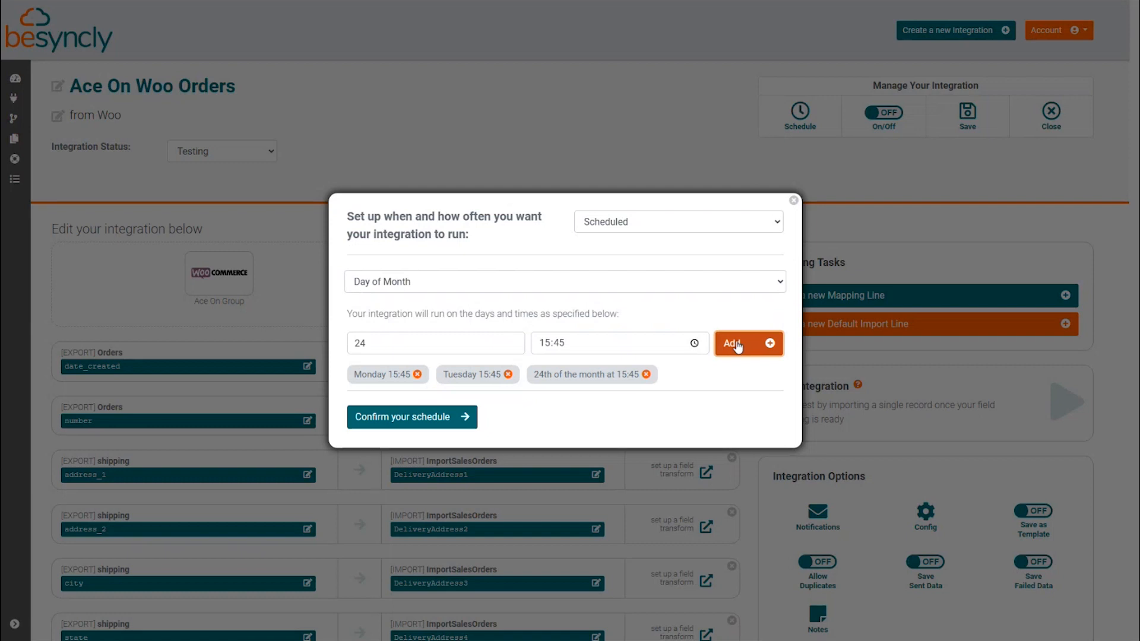
pyautogui.click(354, 417)
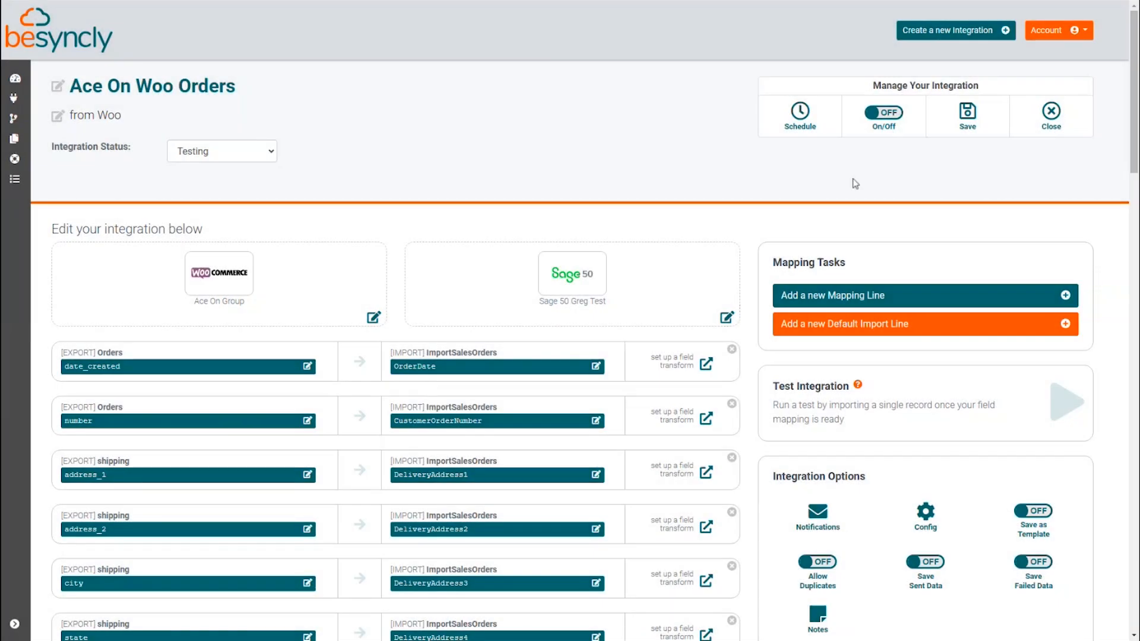
# Step: Turn the integration on in the editor and examine its audit logs and their revert options
pyautogui.click(894, 114)
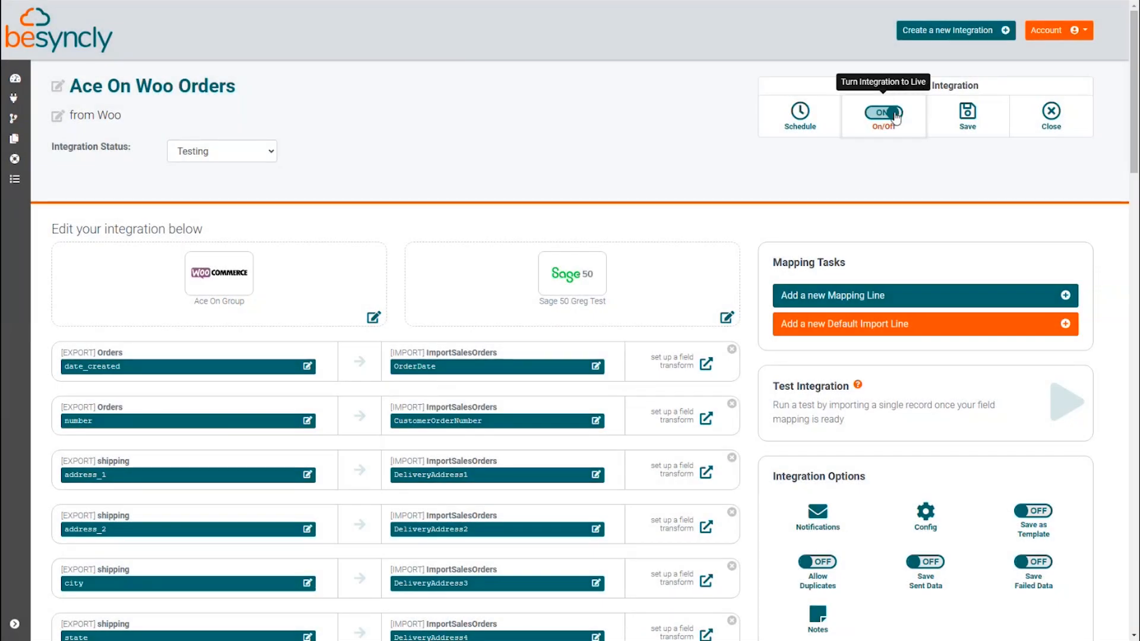
pyautogui.scroll(-10, 803, 551)
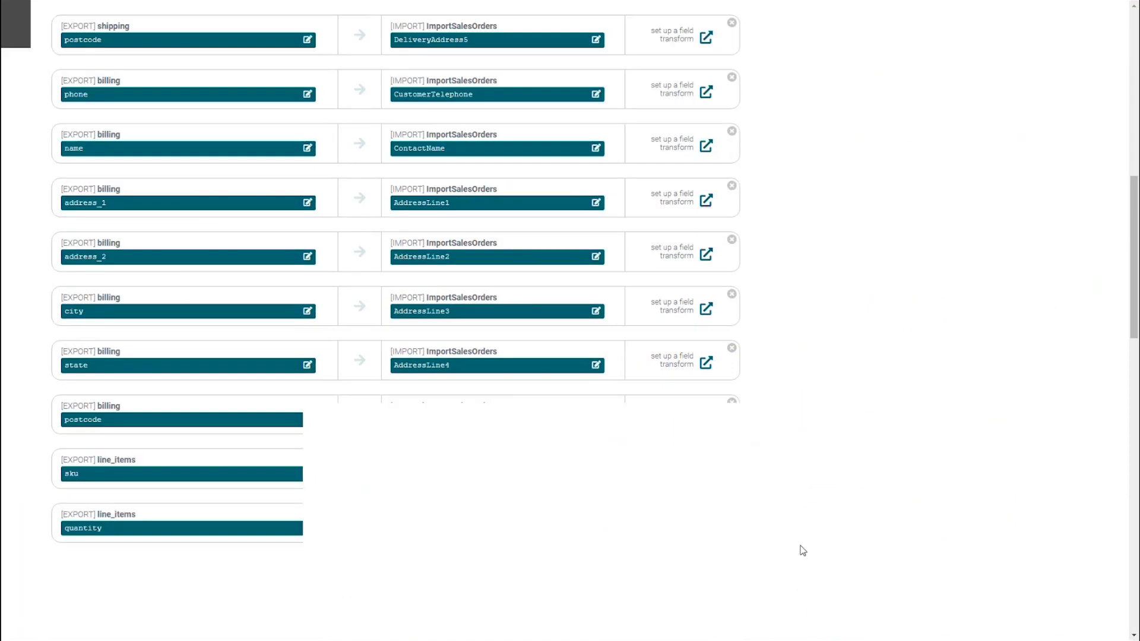
pyautogui.scroll(-15, 803, 550)
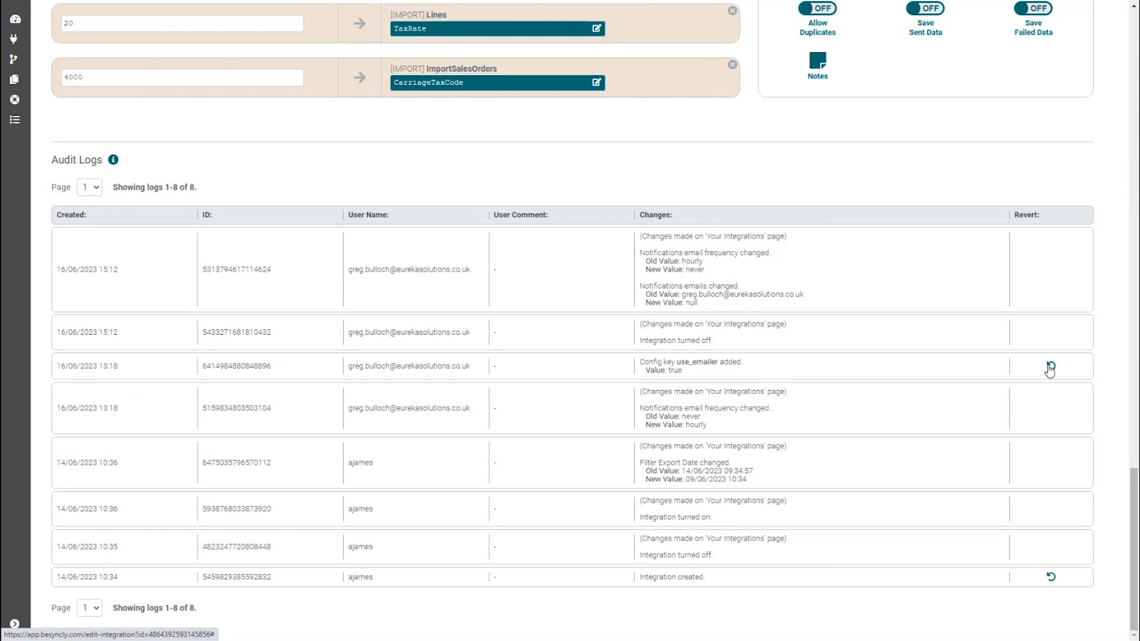
pyautogui.scroll(20, 1050, 369)
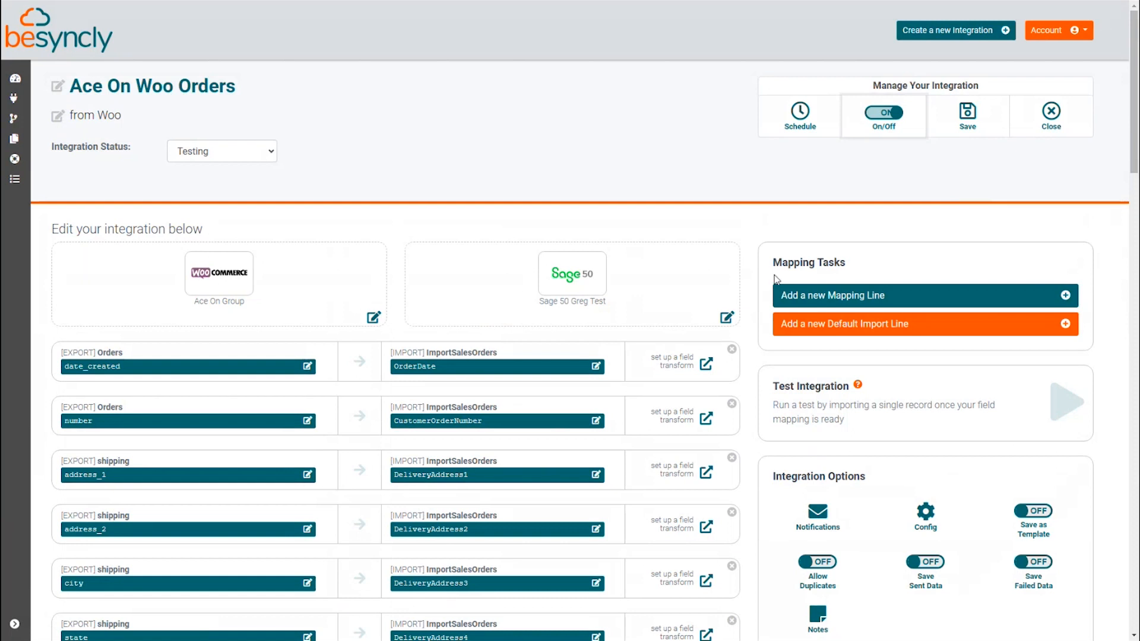
# Step: Close the Ace On Woo Orders editor, discarding unsaved changes, and turn the integration on from the integrations list
pyautogui.click(1055, 110)
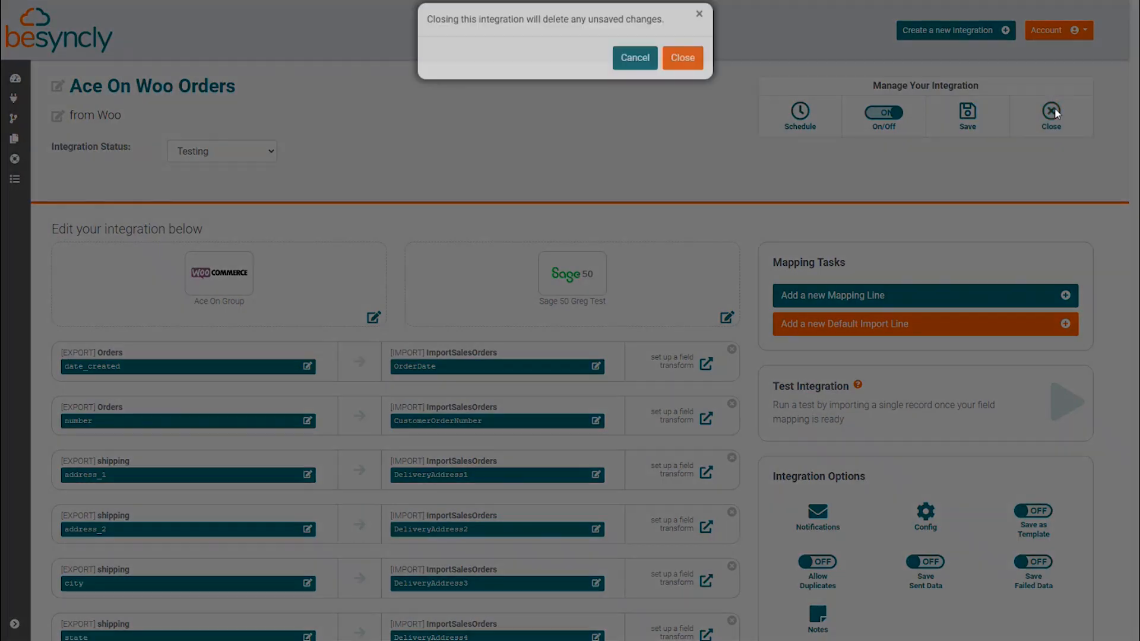
pyautogui.click(682, 72)
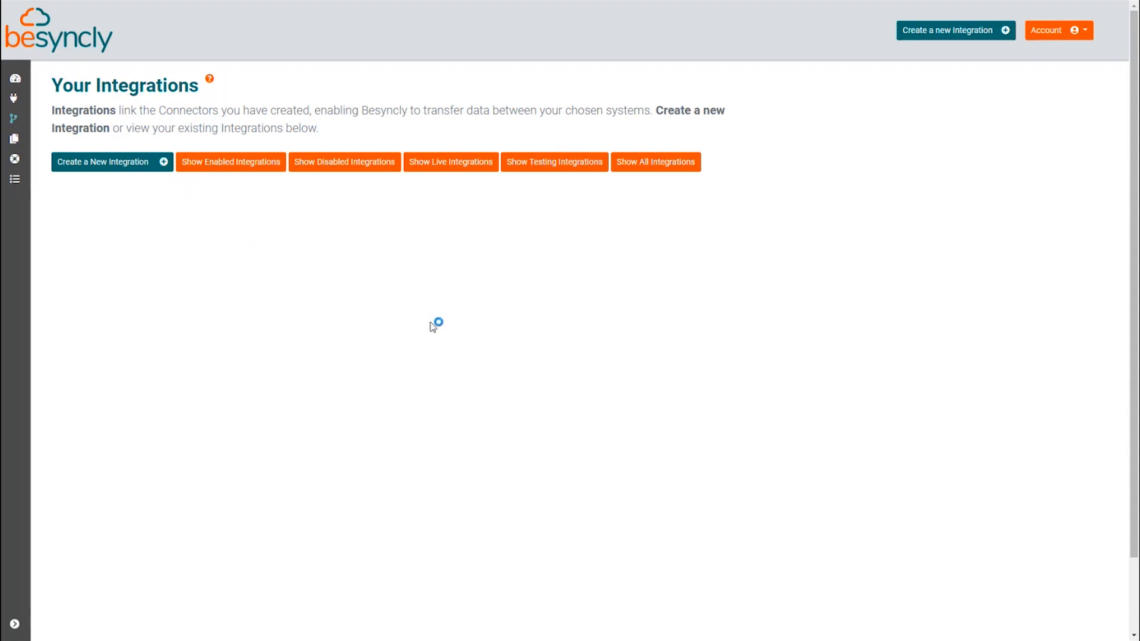
pyautogui.click(533, 215)
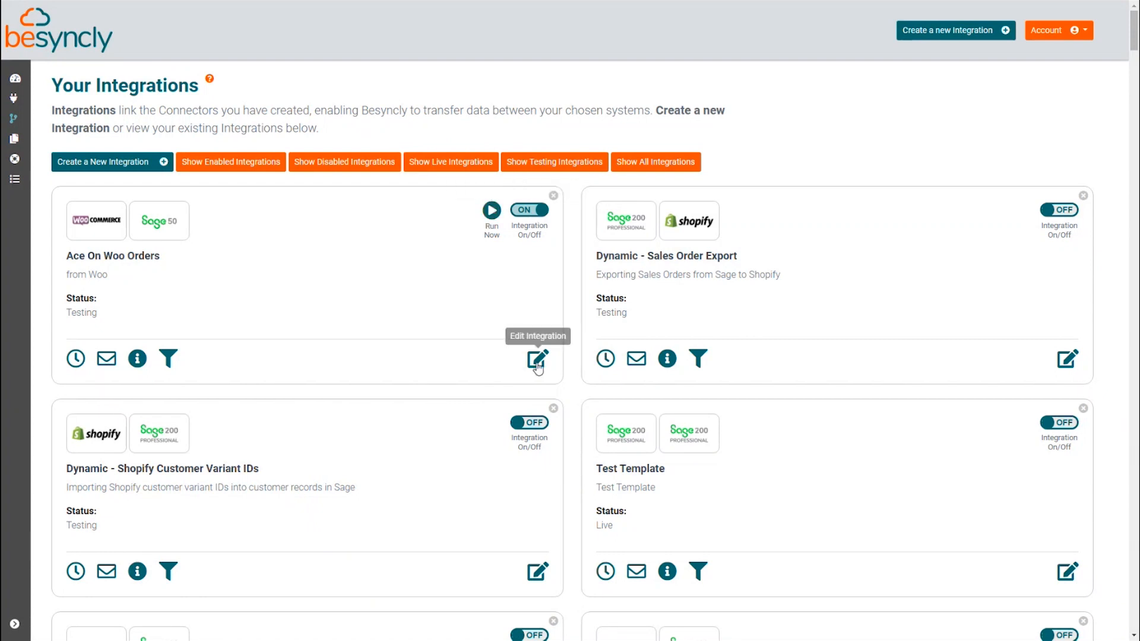
# Step: Try an export filter From date of 07/06/2023 10:34 for Ace On Woo Orders and dismiss the filter without updating it
pyautogui.click(168, 358)
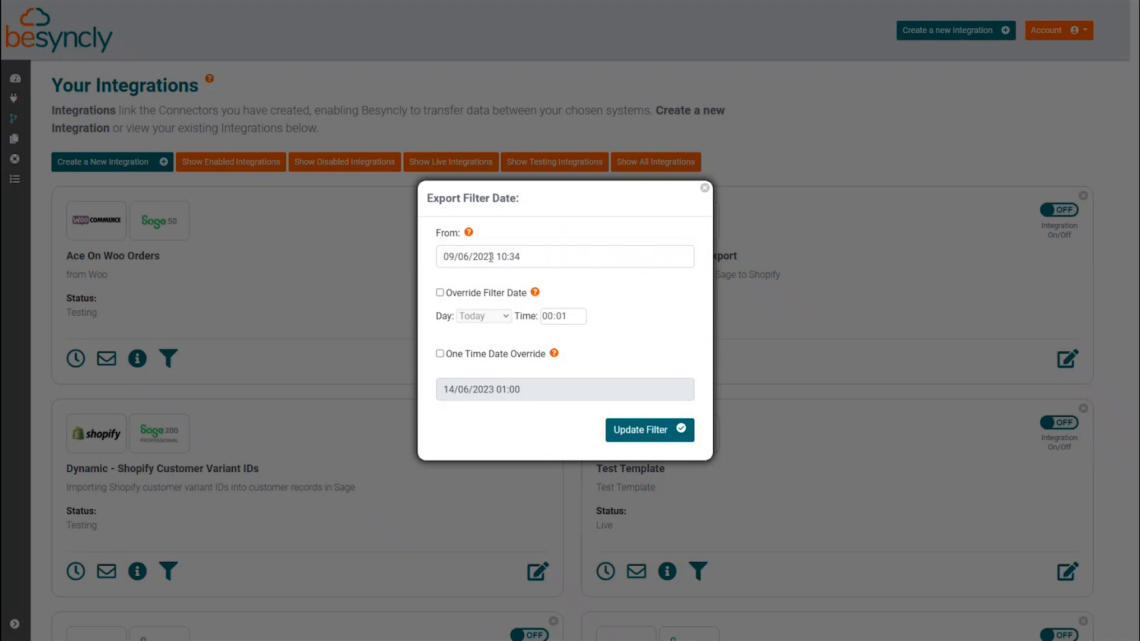
pyautogui.click(444, 255)
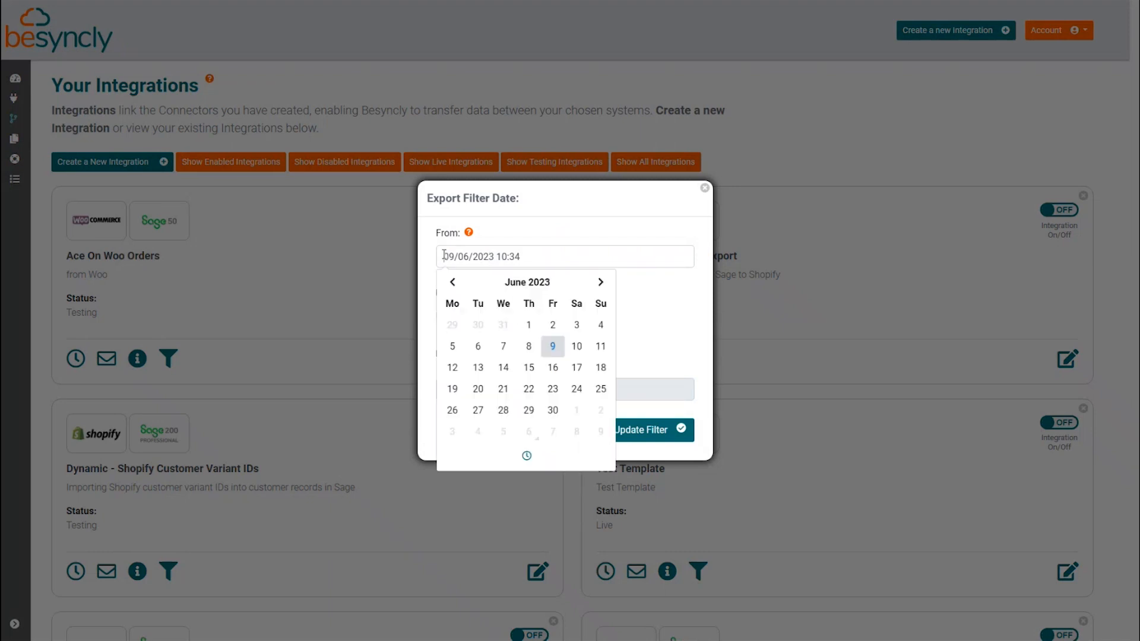
pyautogui.click(497, 350)
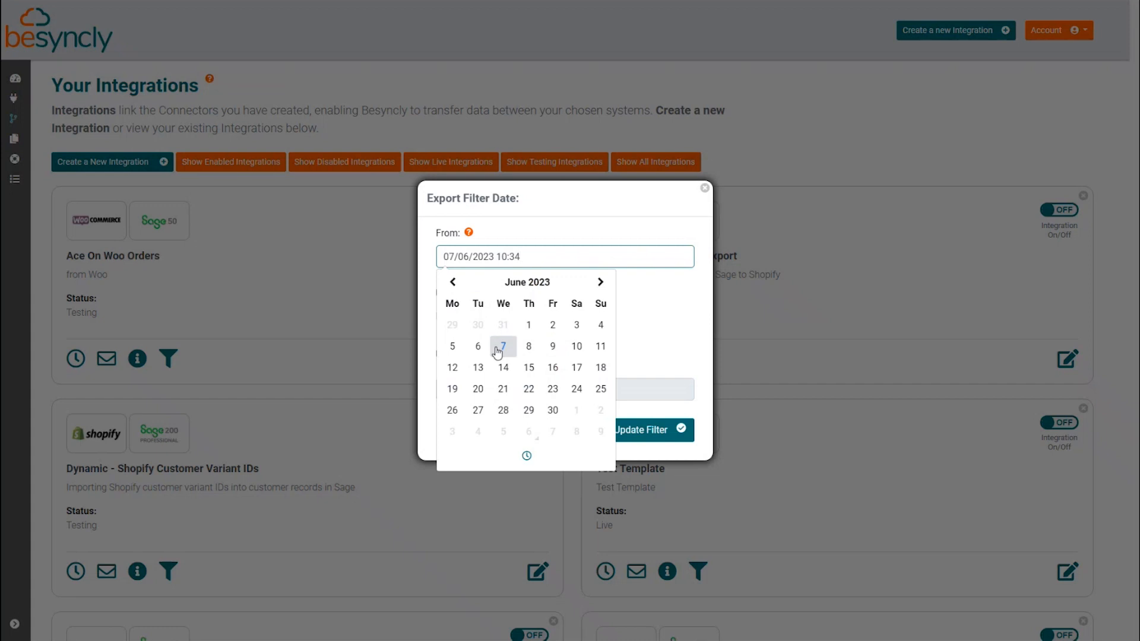
pyautogui.click(432, 328)
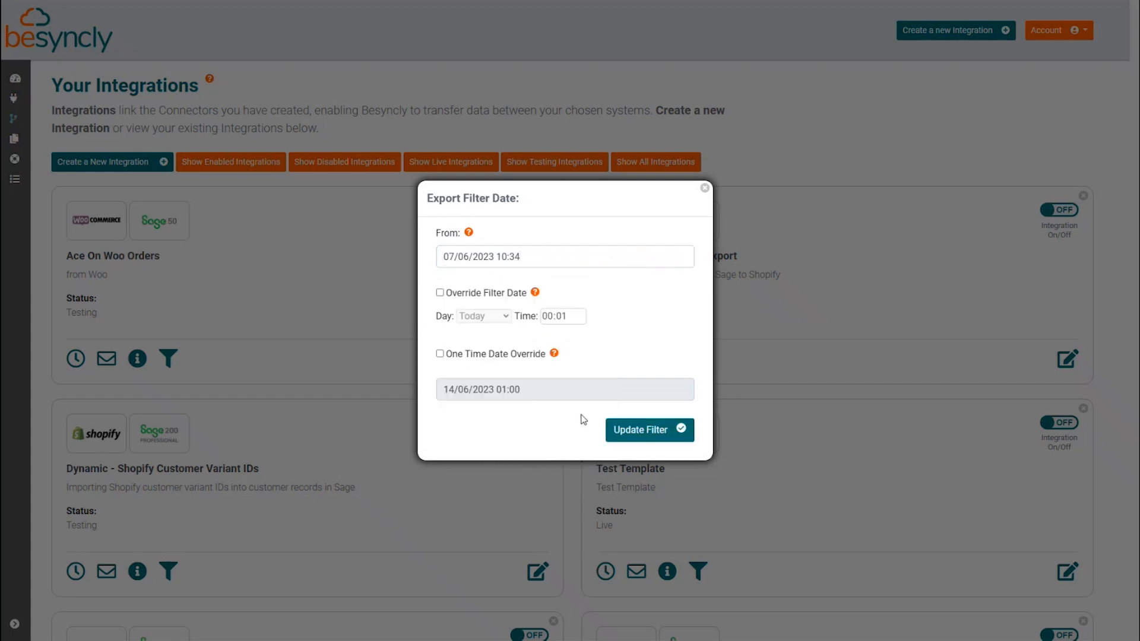
pyautogui.click(358, 281)
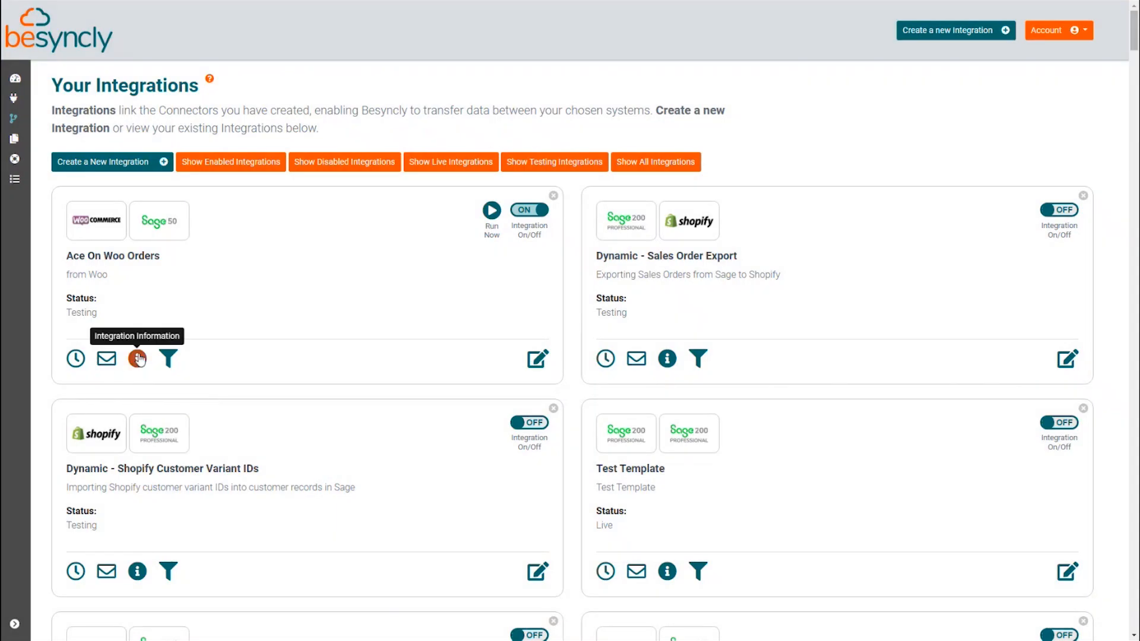
# Step: Check the integration information for Ace On Woo Orders, and go to the dashboard
pyautogui.click(138, 358)
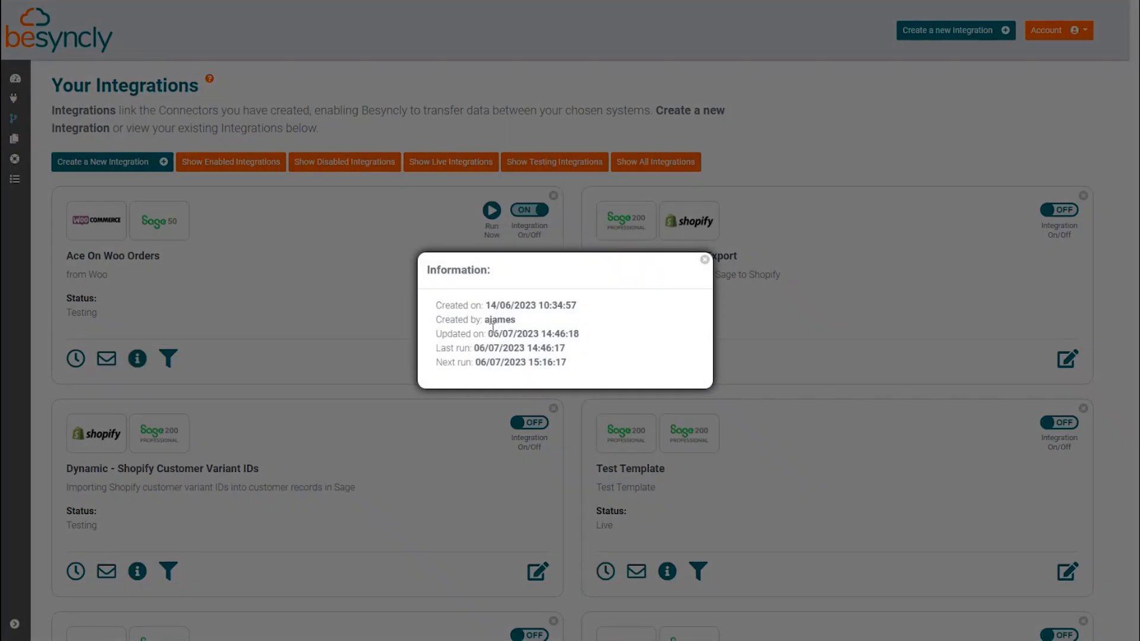
pyautogui.click(321, 272)
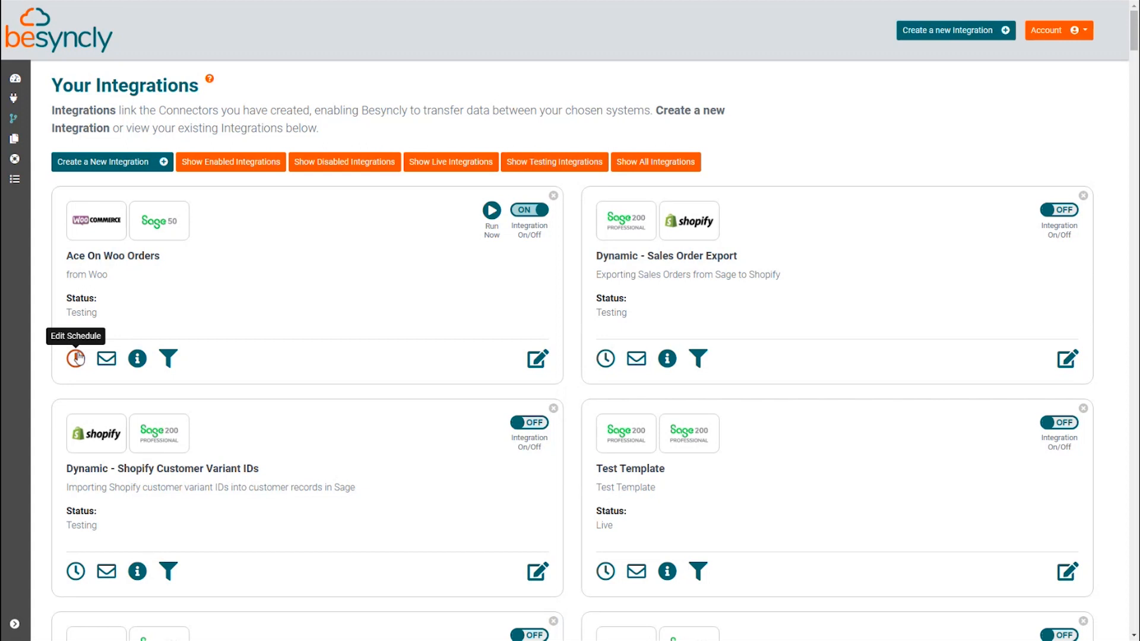
pyautogui.moveTo(36, 105)
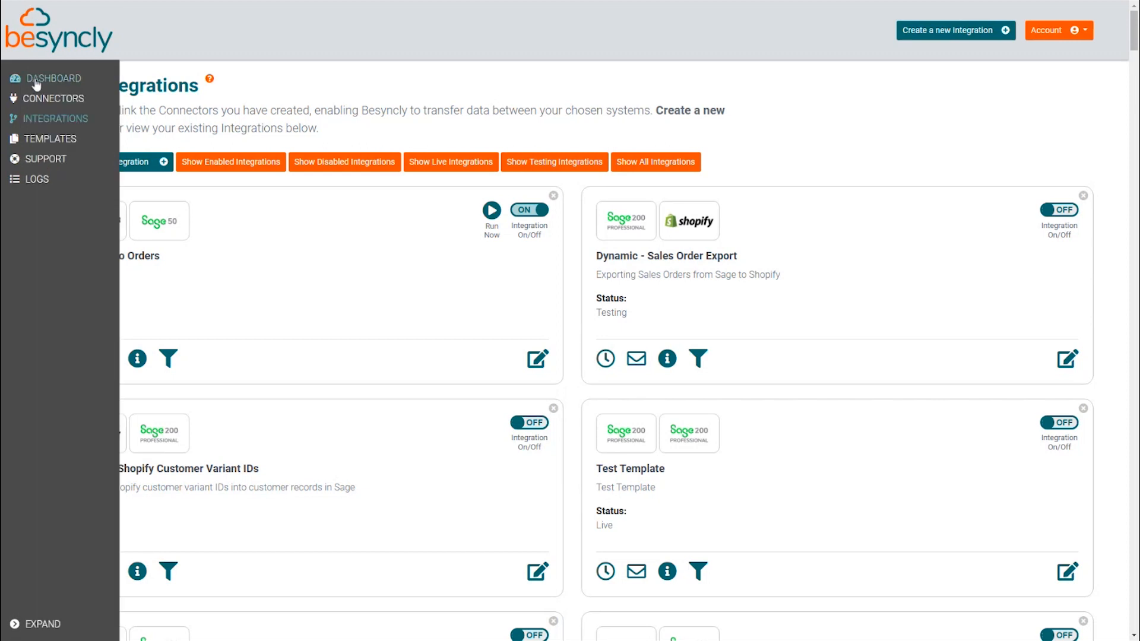
pyautogui.click(36, 80)
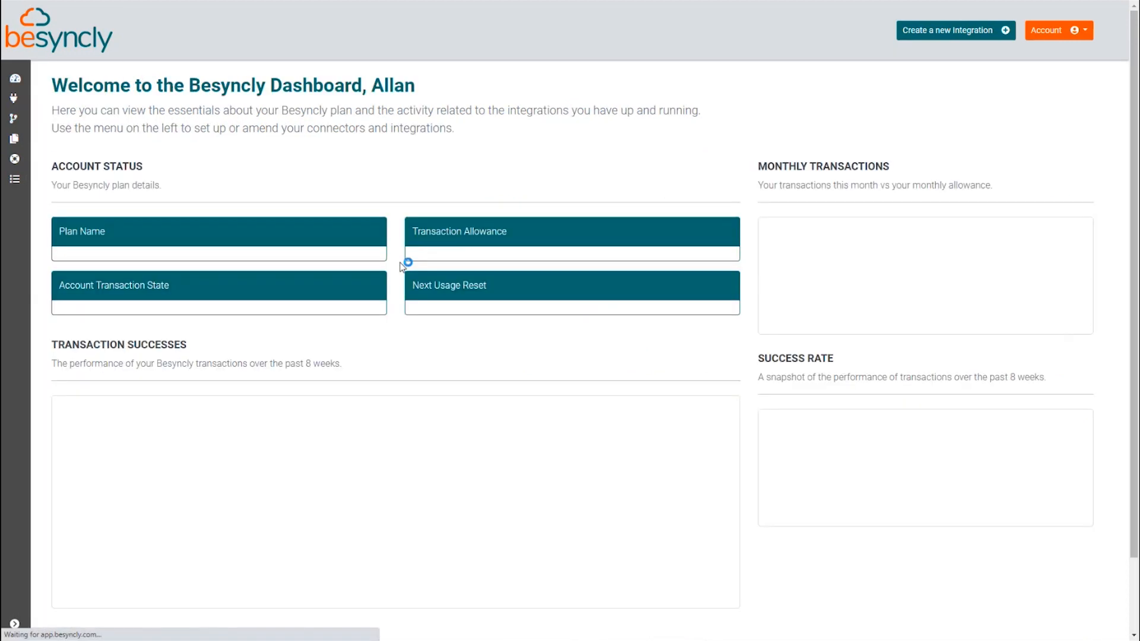